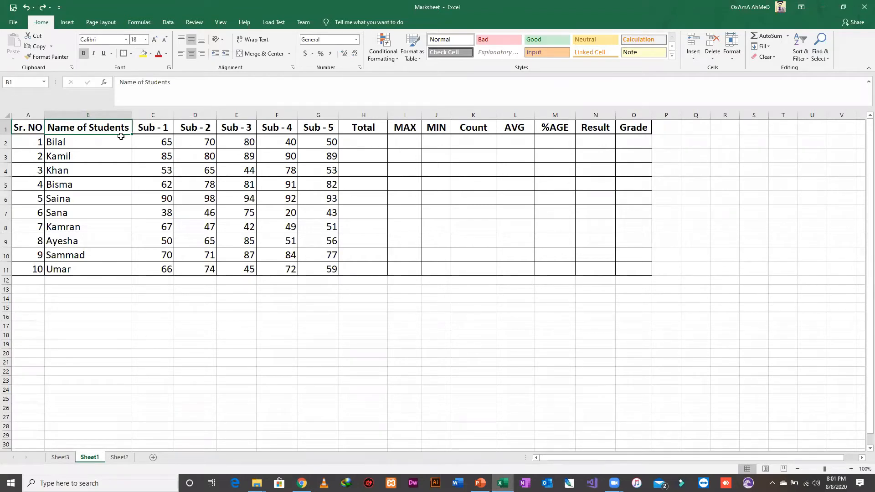
- Examine the marksheet's Sub - 1 to Sub - 5 headings and marks, plus the Total through AVG cells in row 2
left_click(138, 136)
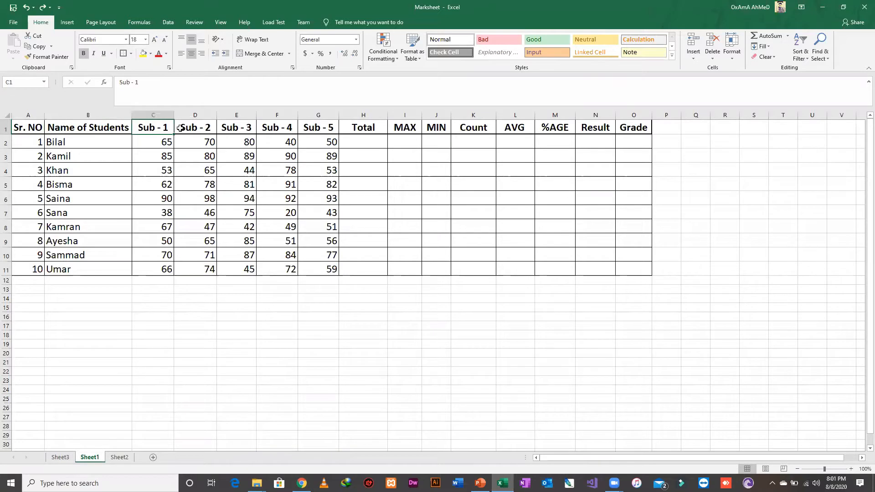
left_click(153, 151)
left_click(206, 133)
left_click_drag(220, 133, 338, 142)
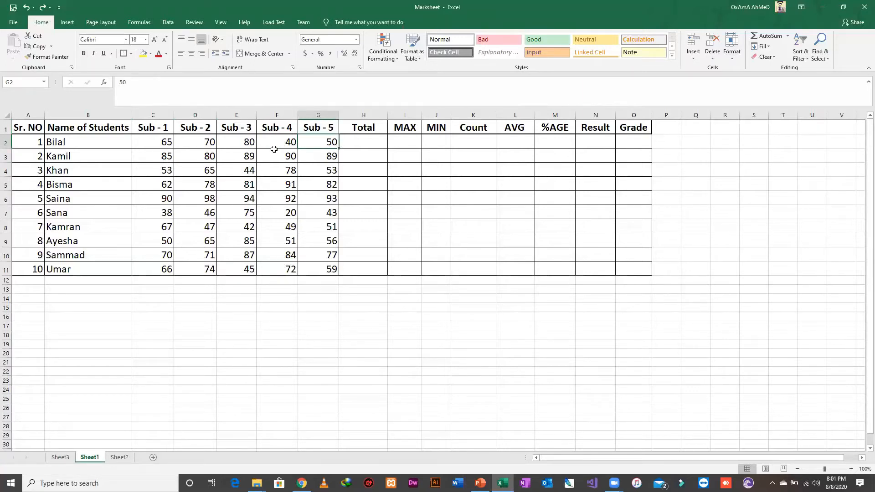
left_click(162, 147)
left_click(197, 145)
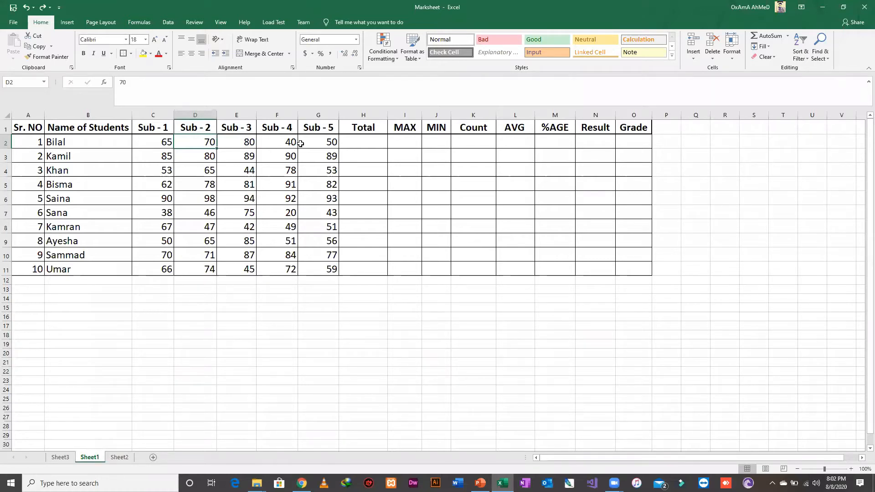
left_click(362, 143)
left_click(410, 144)
left_click(430, 147)
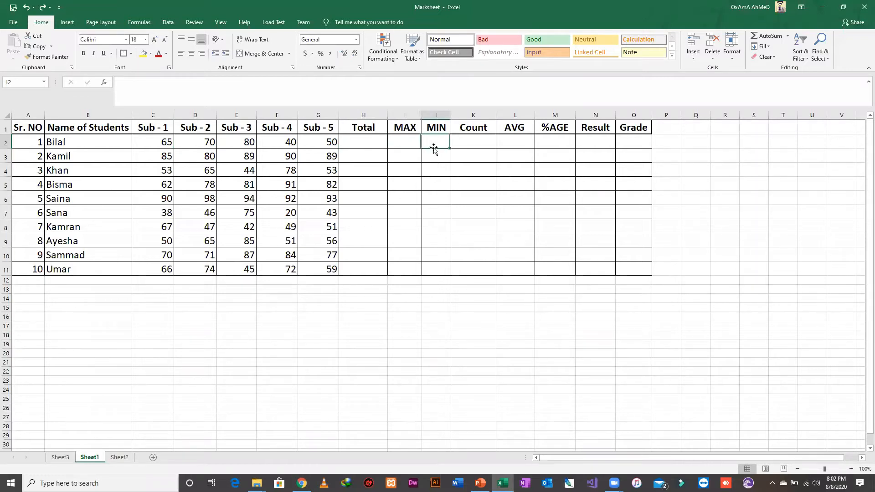
left_click(467, 140)
left_click(500, 140)
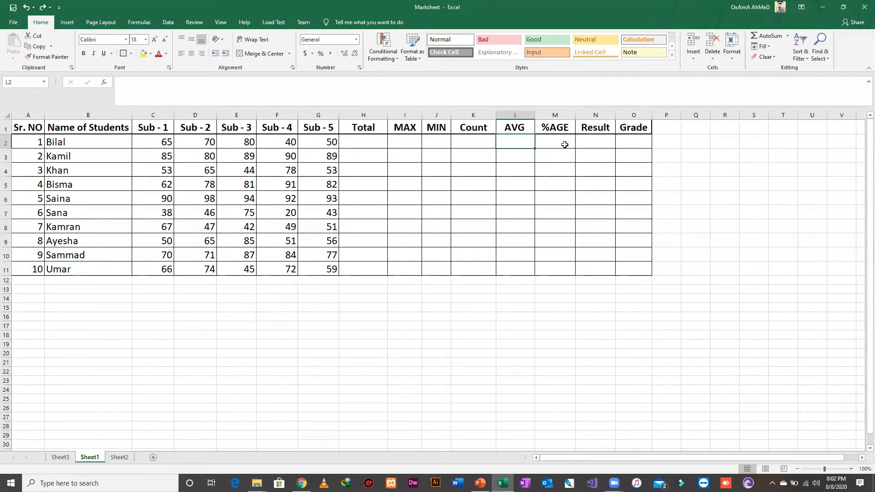
- Review the calculation functions that AutoSum offers
left_click(808, 17)
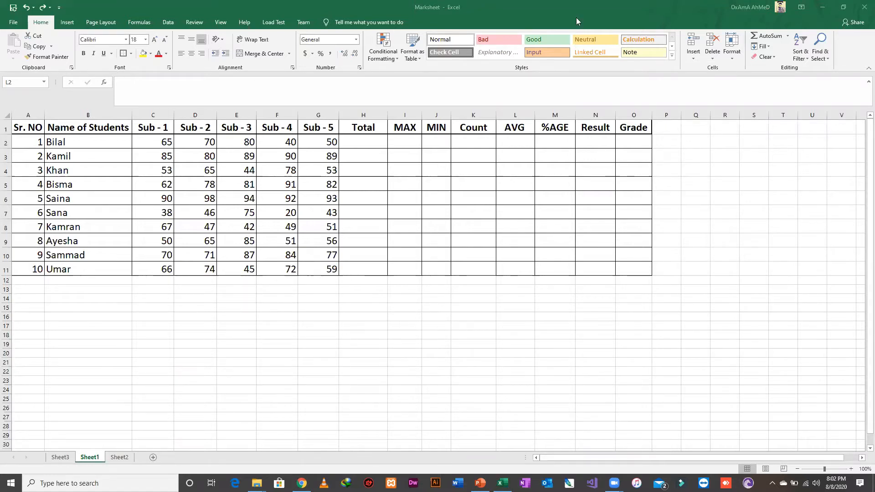
left_click(787, 37)
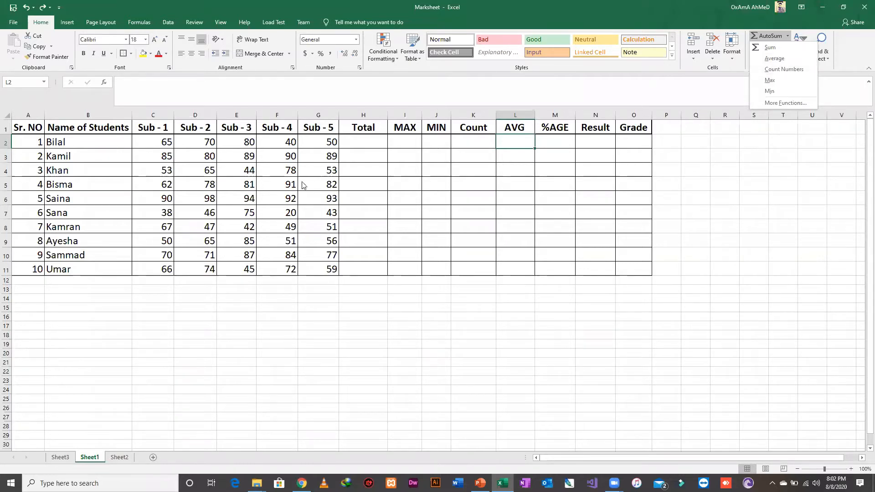
left_click(601, 132)
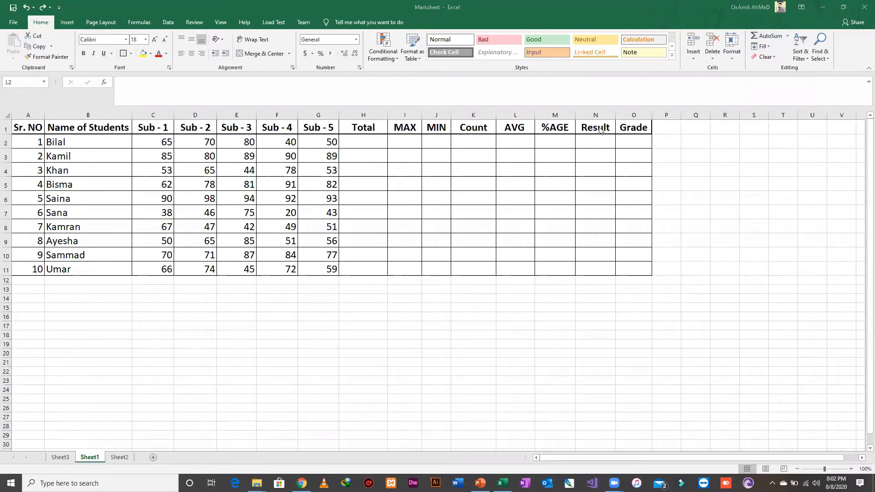
left_click(788, 36)
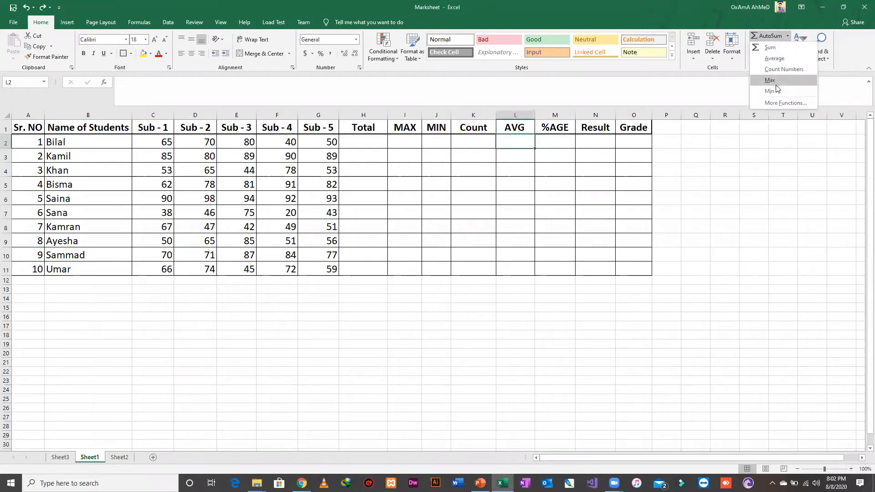
left_click(370, 149)
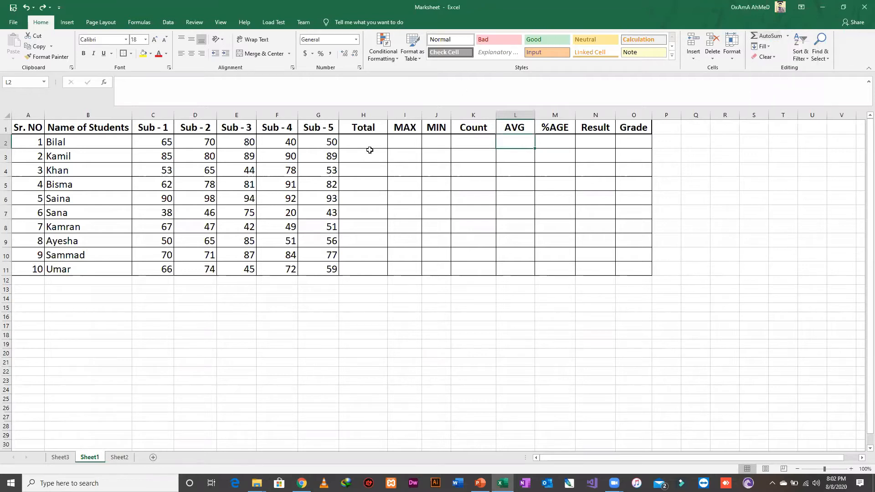
left_click(379, 147)
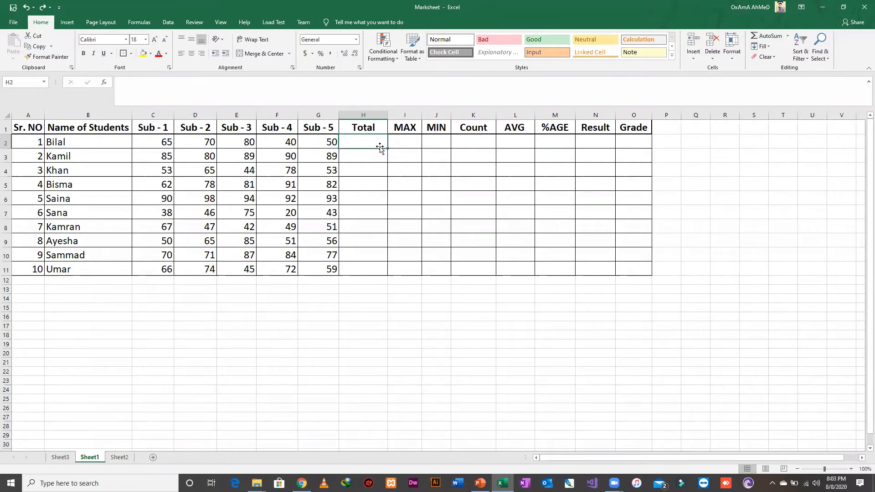
type("=")
key("Escape")
type("+")
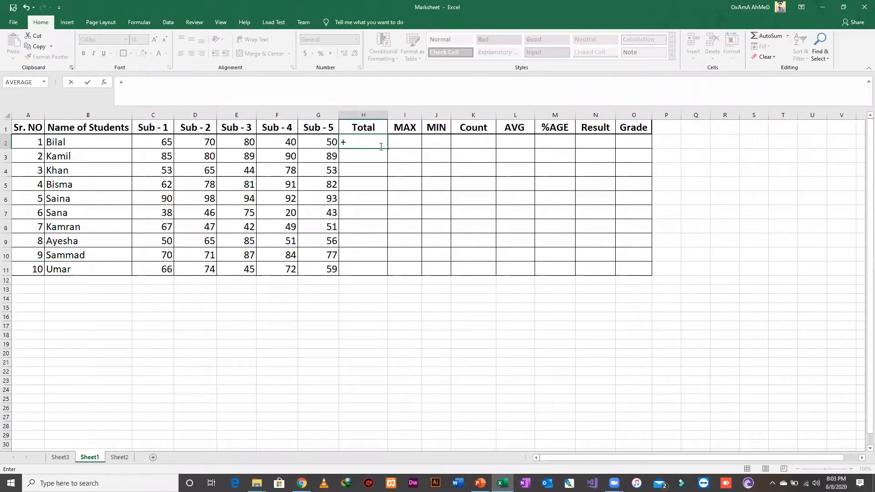
key("Escape")
- Enter the formula =SUM(C2,D2,E2,F2,G2) in cell H2 to total the first student's five subject marks
type("=sum")
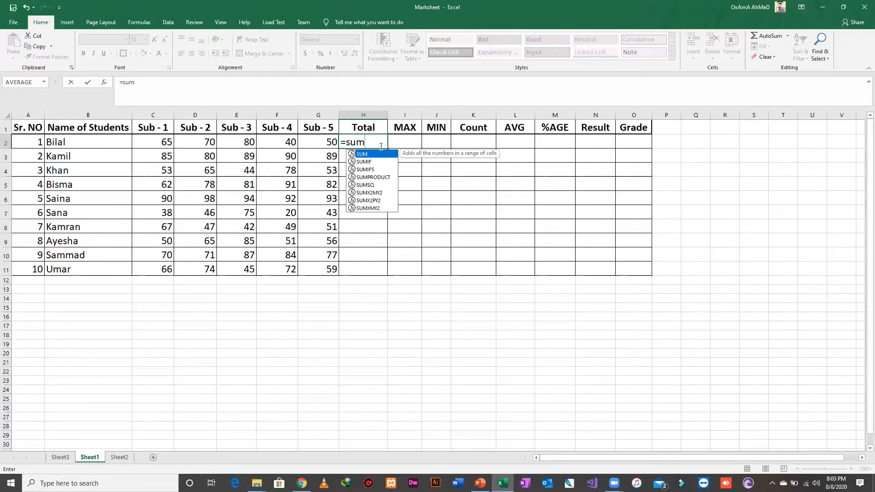
key("Tab")
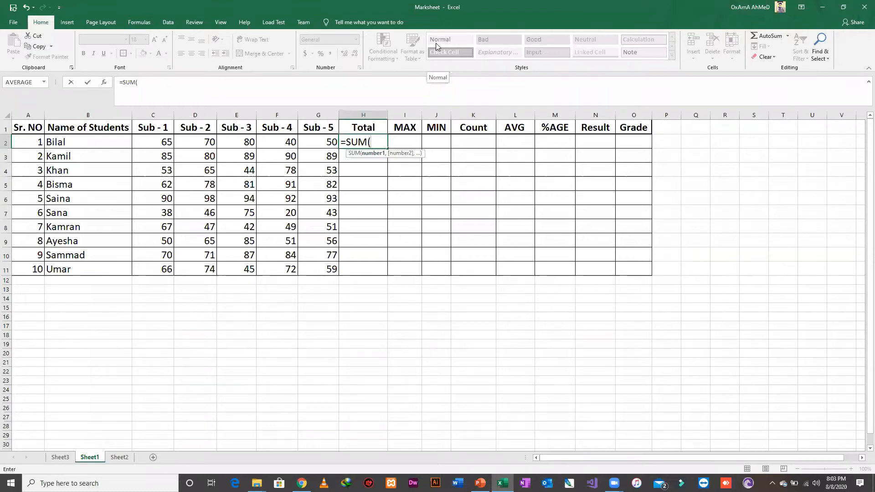
left_click(162, 145)
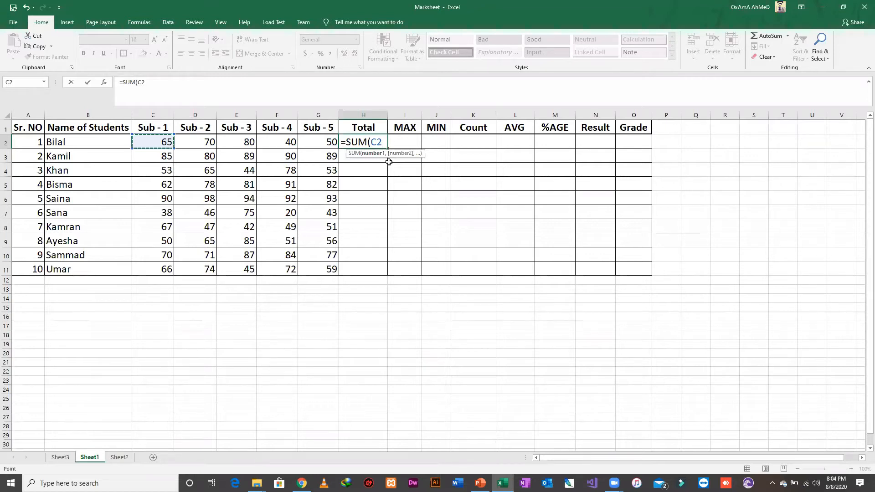
type(",")
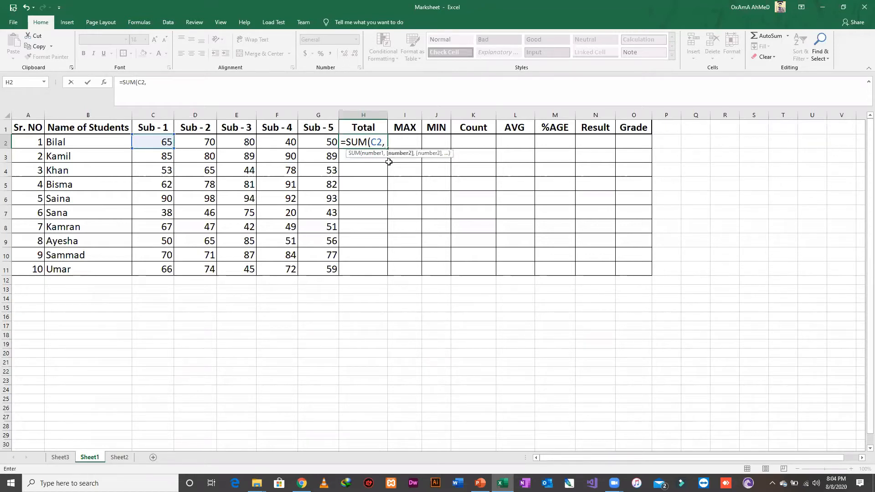
key("Left")
key("Left")
key("Left")
key("Left")
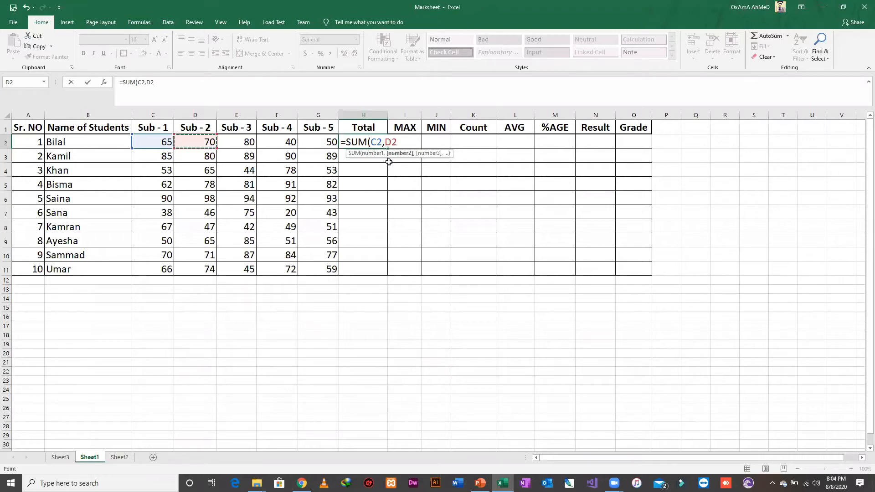
type(",")
key("Left")
key("Left")
key("Left")
type(",")
key("Left")
key("Left")
type(",")
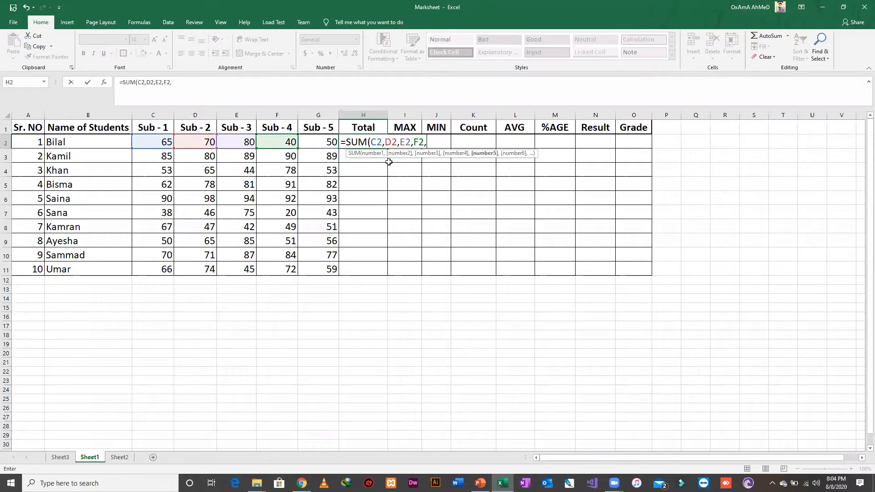
key("Left")
type(",")
key("BackSpace")
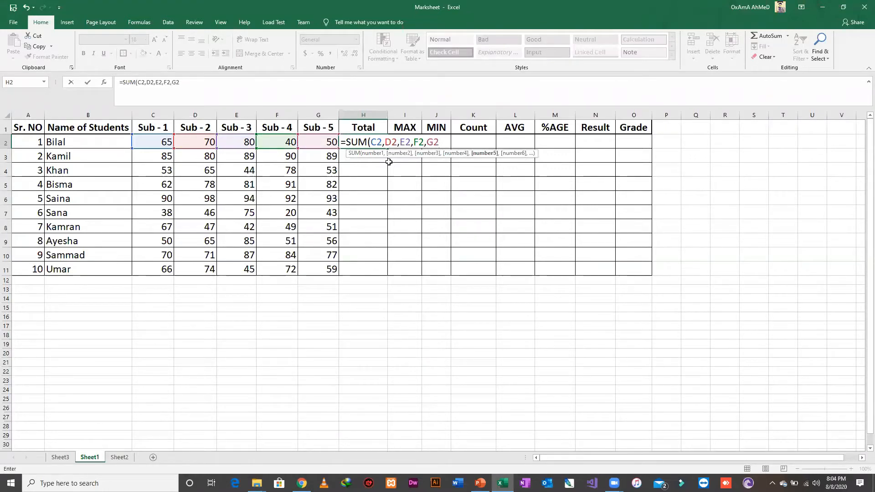
type(")")
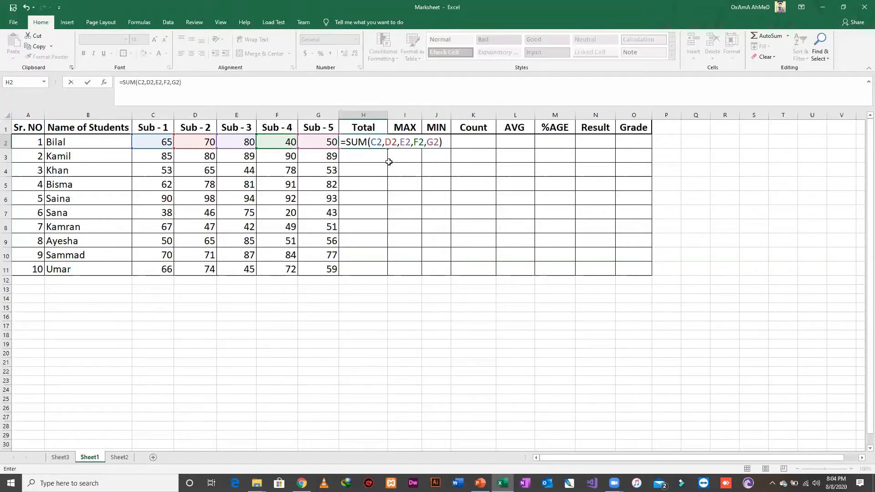
key("ctrl+Return")
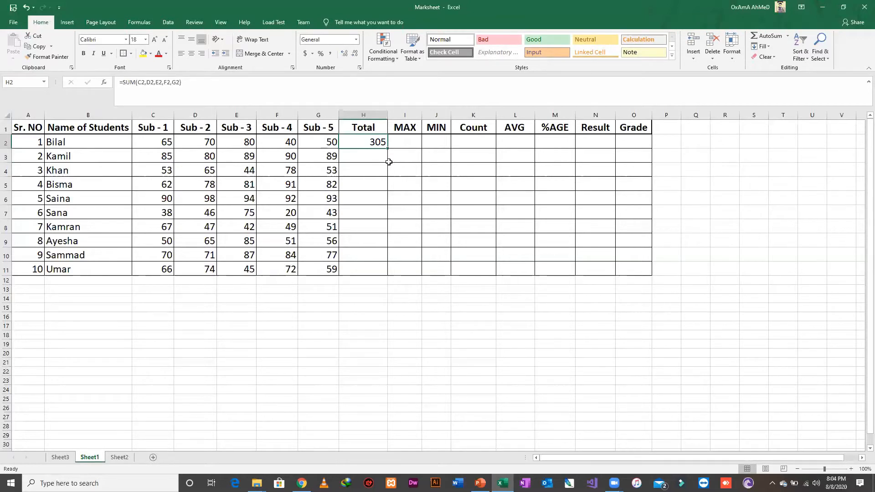
- Replace the Total formula in H2 with the range version =SUM(C2:G2)
type("=sum")
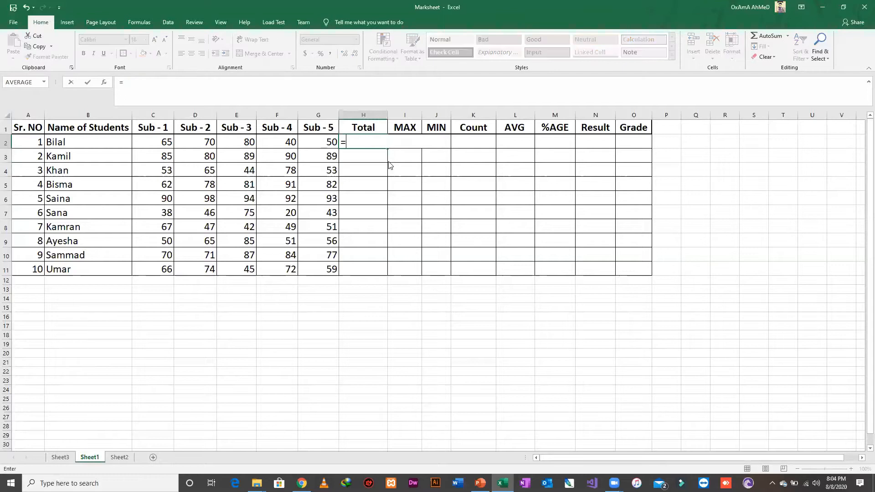
key("Tab")
key("Left")
key("Left")
key("Left")
key("Left")
key("Left")
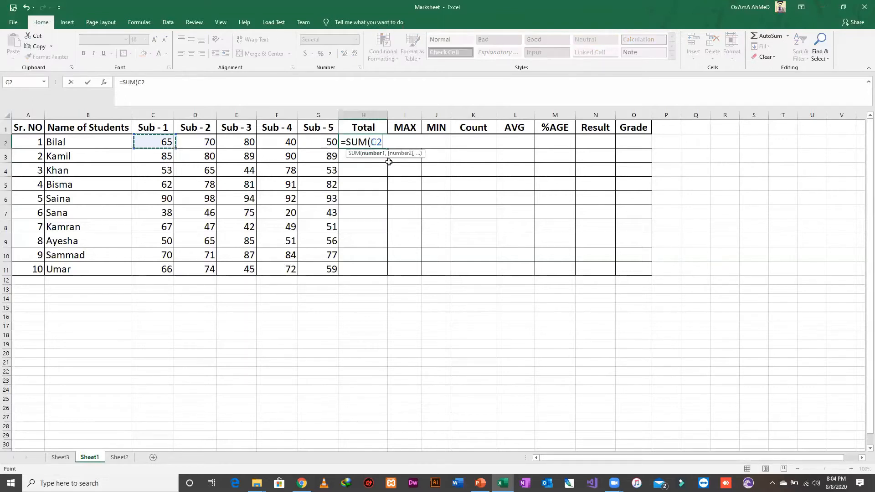
key("shift+Right")
key("shift+Right")
key("shift+Right")
key("shift+Right")
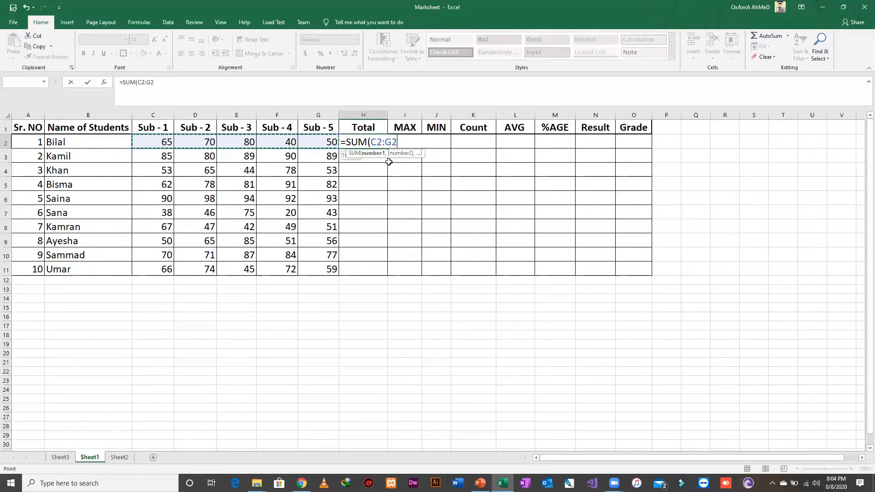
key("Return")
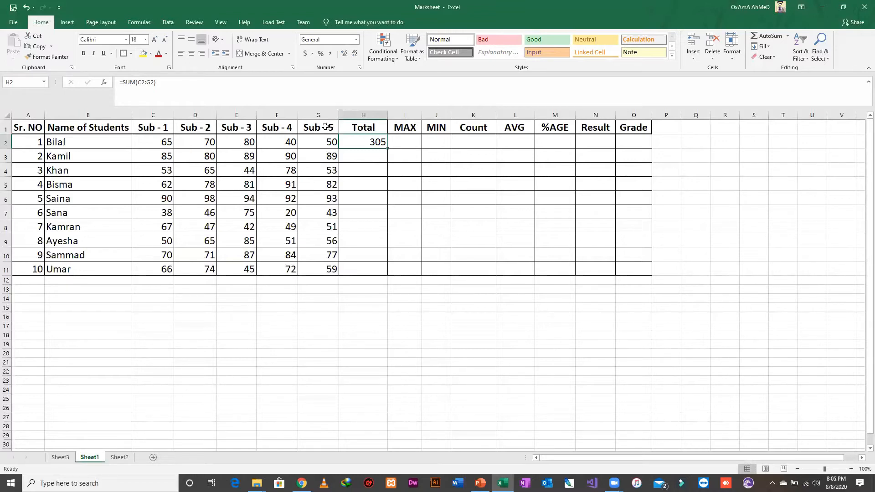
left_click(166, 158)
left_click(274, 202)
left_click(295, 158)
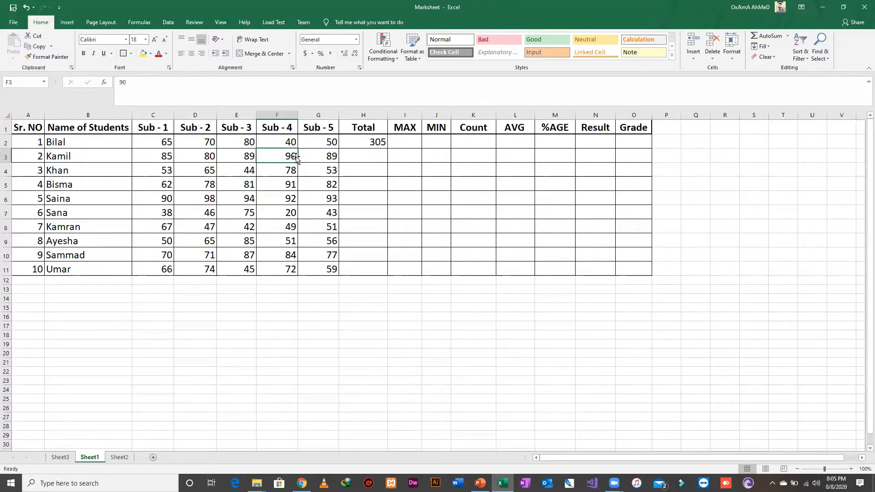
left_click(164, 141)
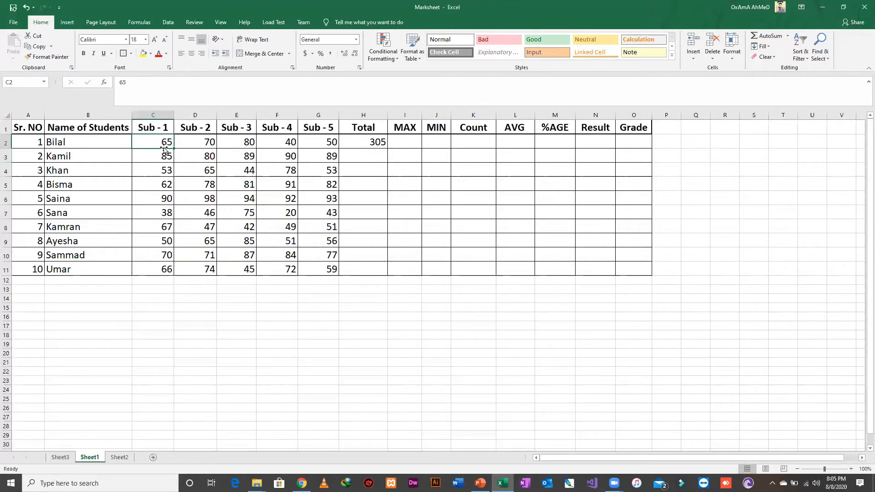
left_click_drag(164, 145, 170, 257)
left_click_drag(167, 142, 243, 158)
left_click(224, 208)
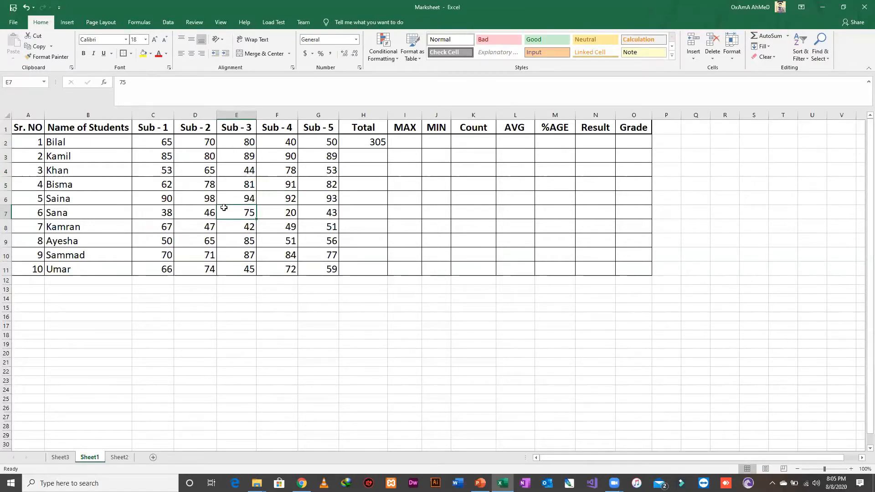
- Fill the Total formula from H2 down through H11 and check the copied formula in H3
left_click(376, 142)
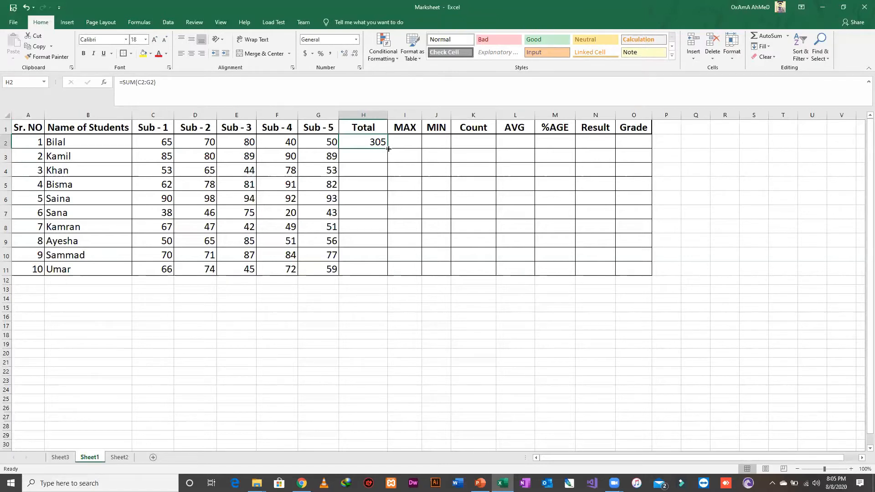
double_click(388, 149)
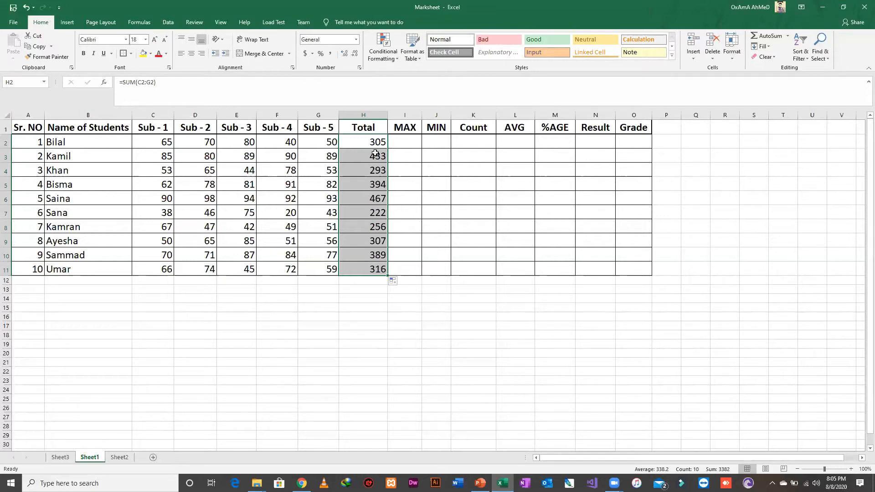
left_click(376, 154)
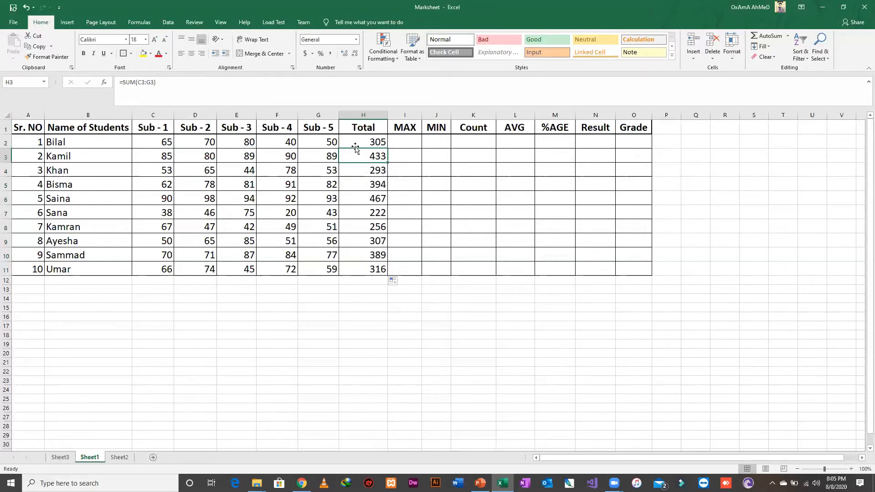
- Undo the fill-down and the SUM formula so that the Total column is empty, with H2 selected
key("ctrl+z")
key("ctrl+z")
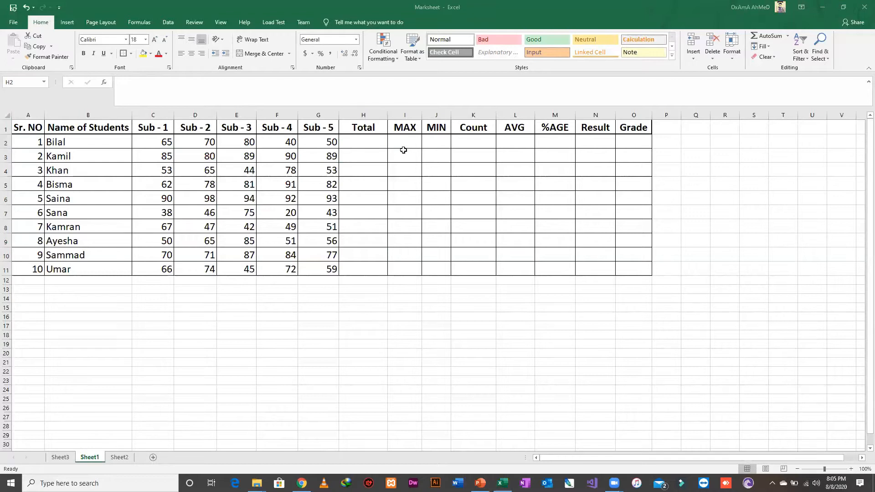
left_click(344, 144)
left_click(16, 126)
left_click(18, 129)
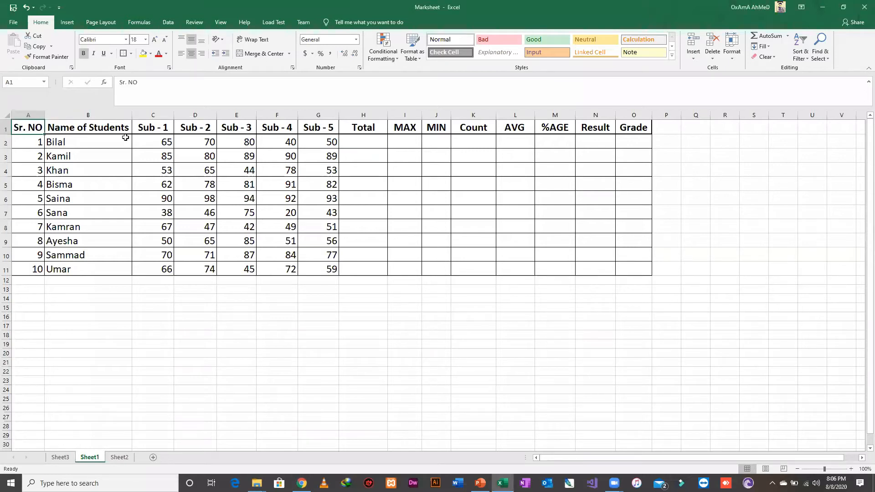
key("ctrl+a")
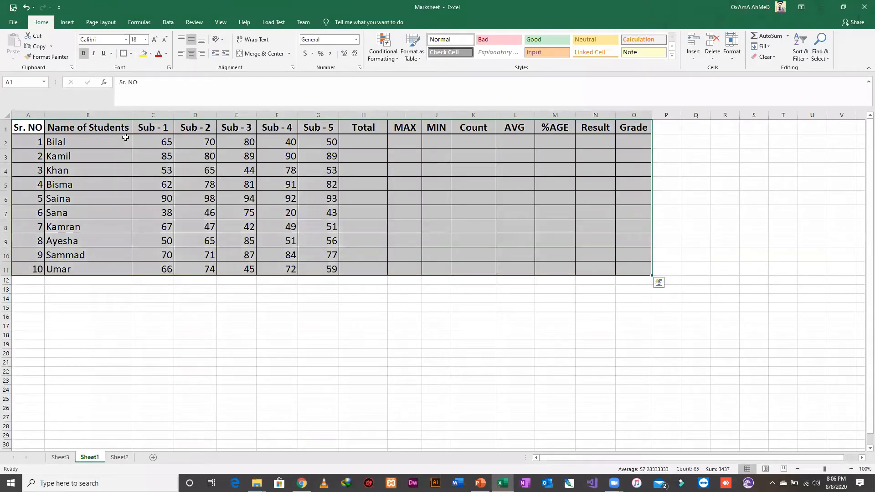
key("Left")
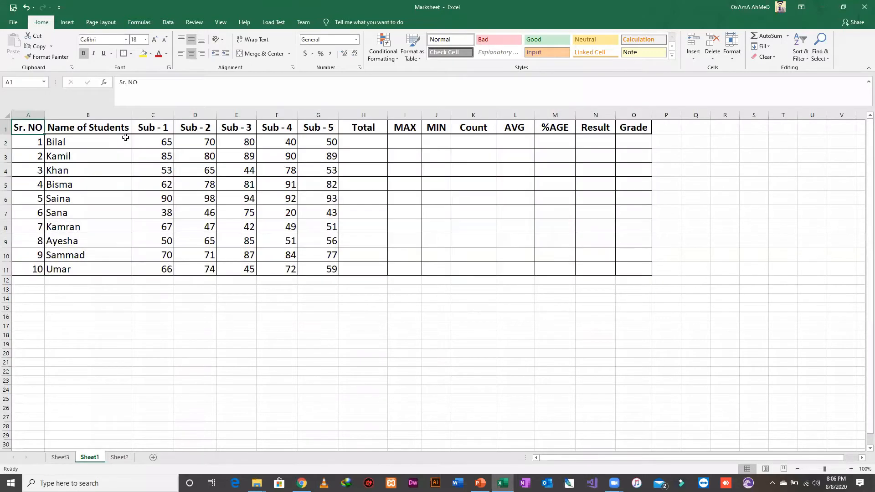
- Convert the marksheet range A1:O11 into a table that uses its first row as headers
key("ctrl+a")
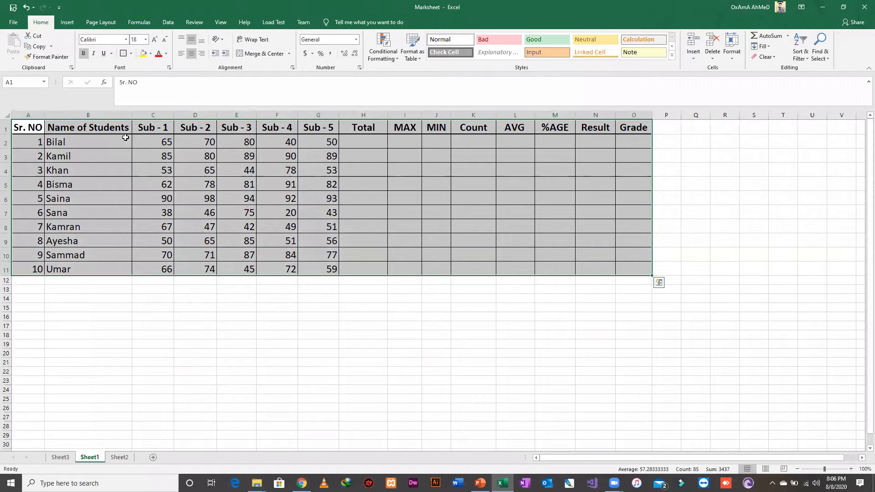
key("Left")
key("shift+Right")
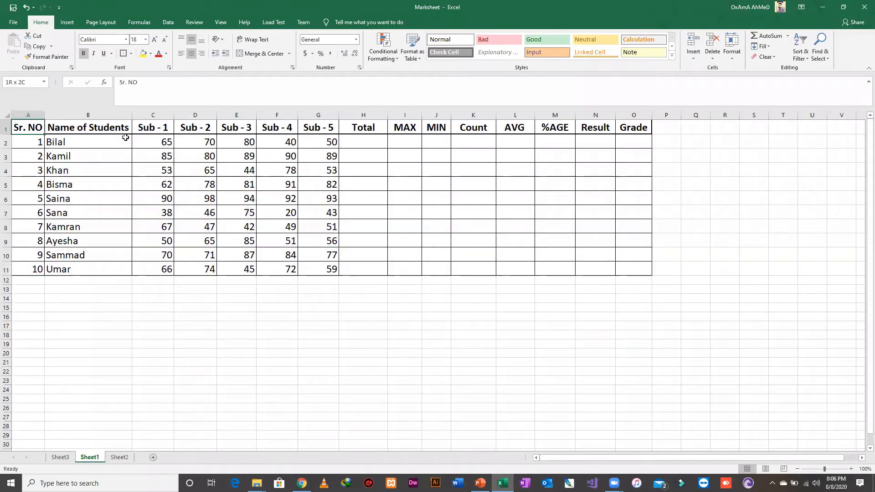
key("ctrl+shift+Right")
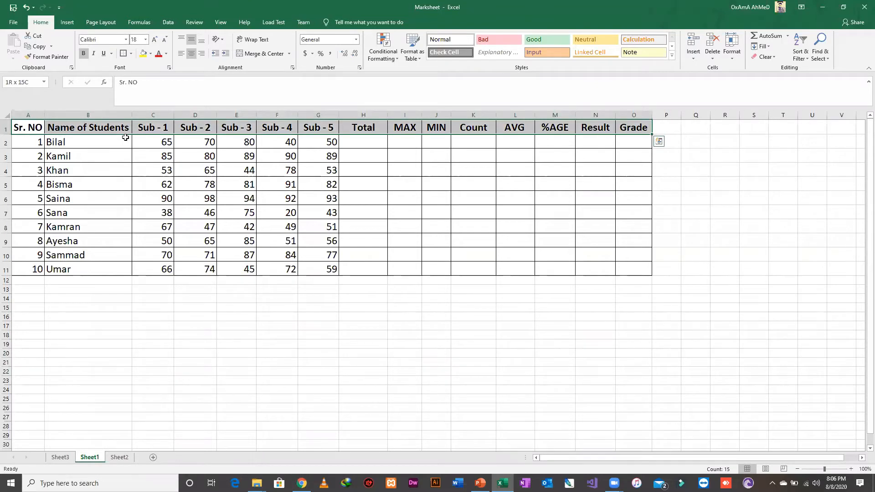
key("ctrl+shift+Down")
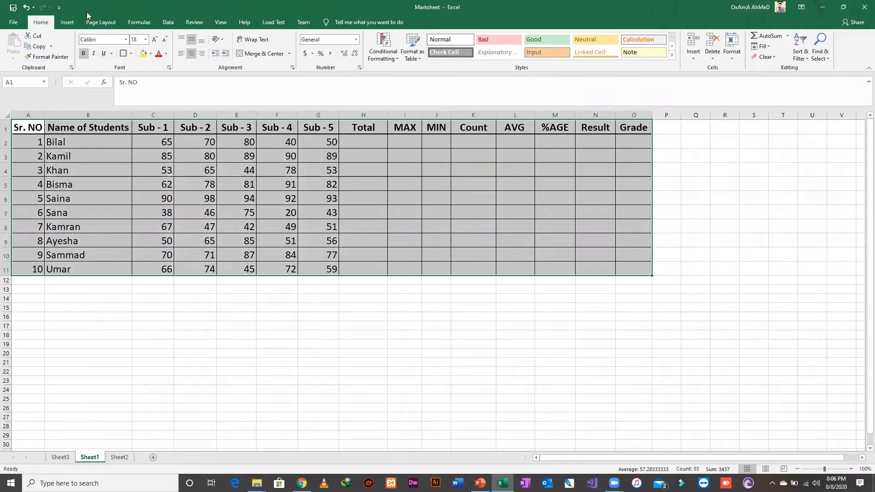
left_click(67, 22)
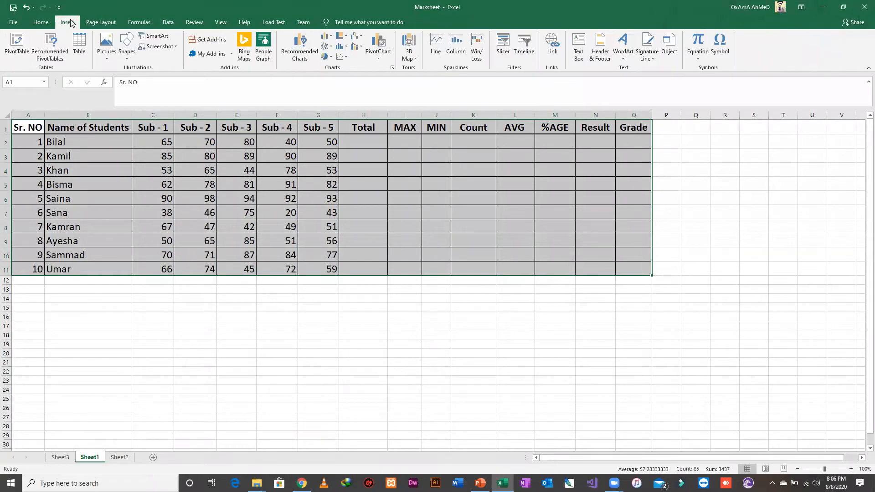
left_click(77, 43)
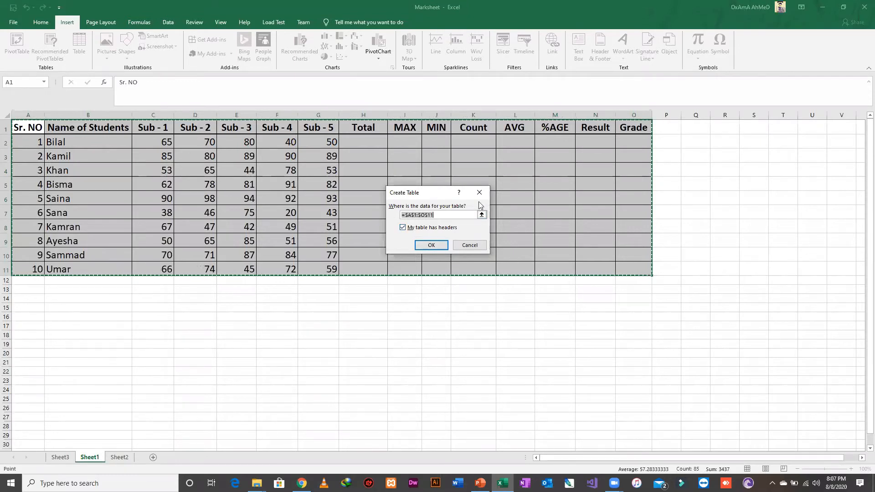
left_click(428, 243)
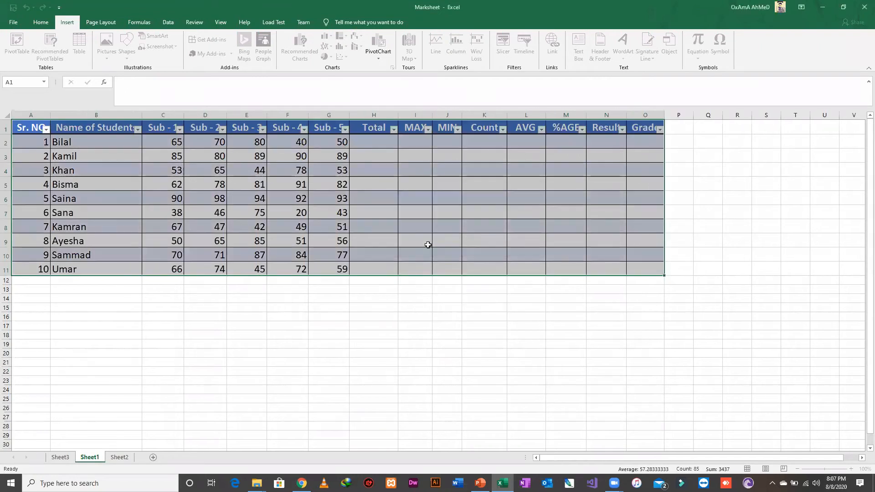
- Look through the sort and filter options of the Sub - 5 and Total header cells without applying any
left_click(303, 129)
left_click(304, 129)
left_click(345, 130)
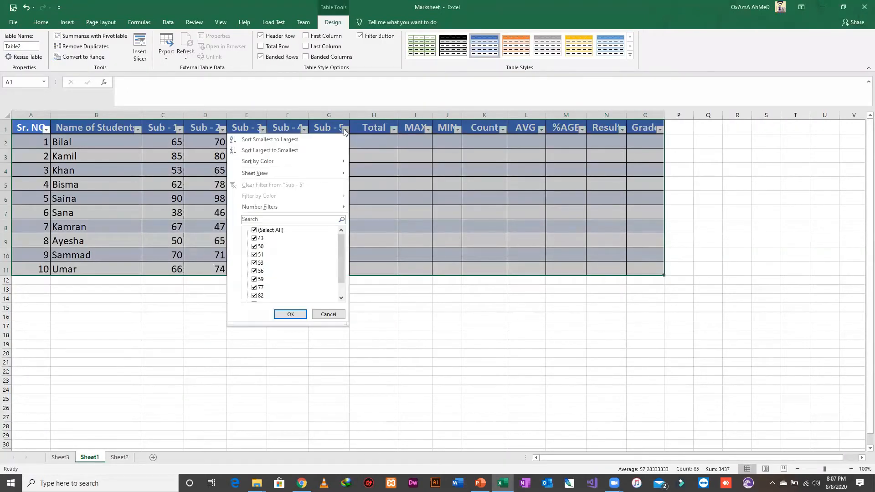
left_click(344, 130)
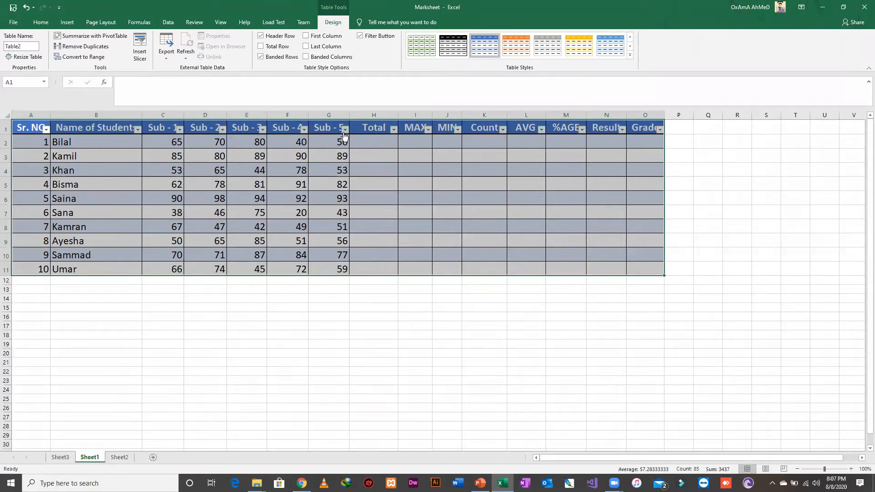
left_click(394, 130)
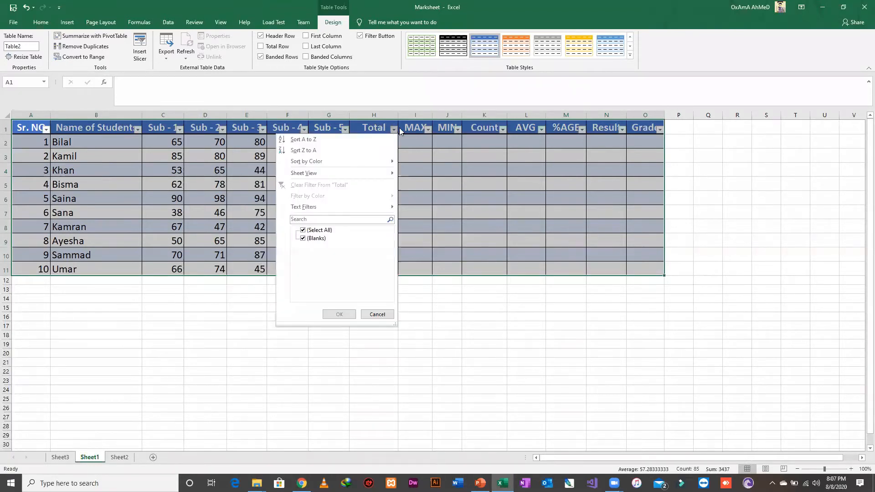
left_click(437, 129)
left_click(427, 130)
left_click(486, 168)
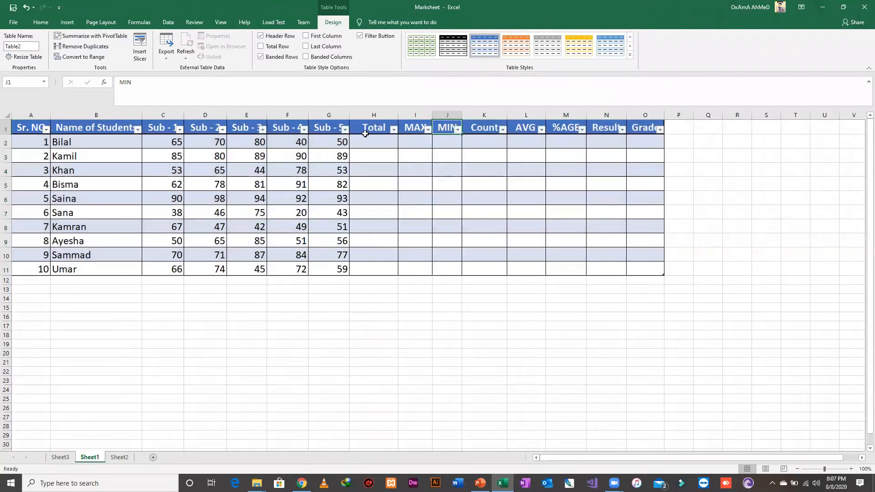
- Enter =SUM(Table2[@[Sub - 1]:[Sub - 5]]) in H2 to total the five subject marks across the table's Total column
left_click(366, 141)
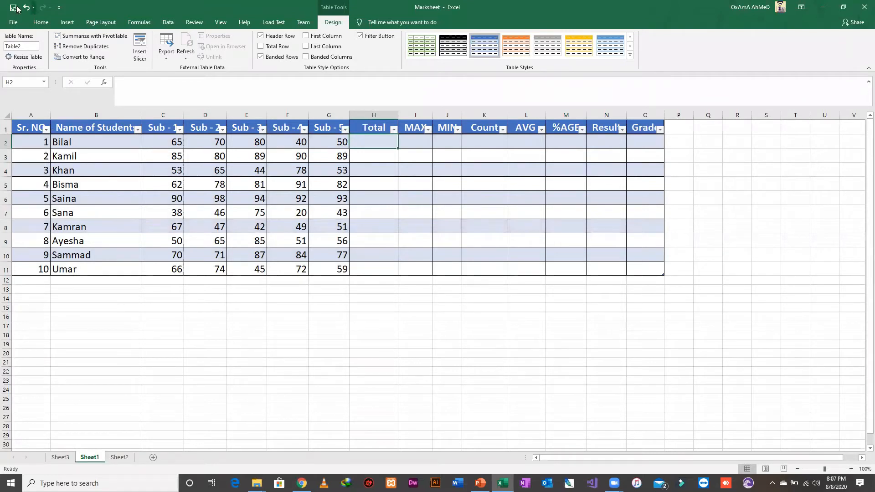
left_click(13, 22)
key("Escape")
left_click(40, 22)
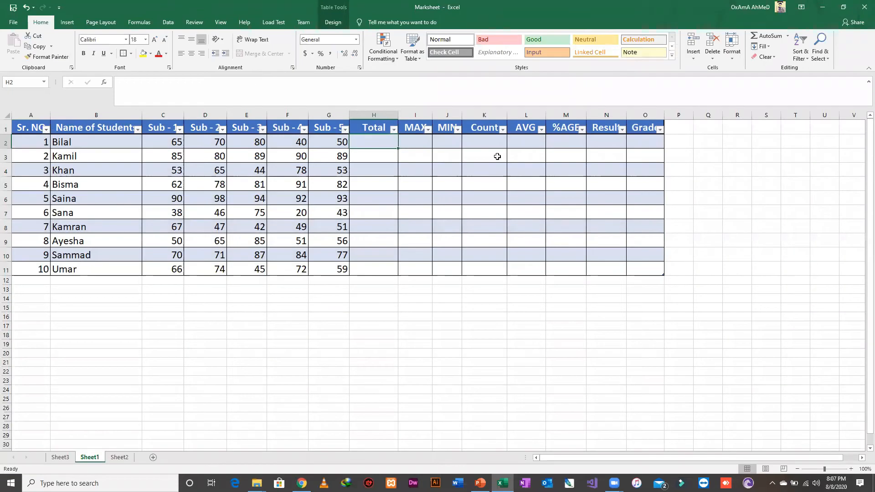
type("=sum")
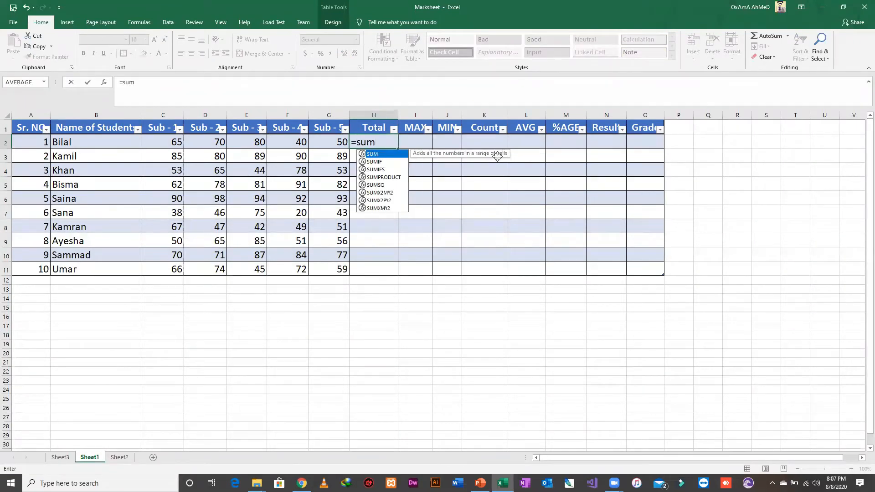
key("Tab")
key("Left")
key("Left")
key("Left")
key("Left")
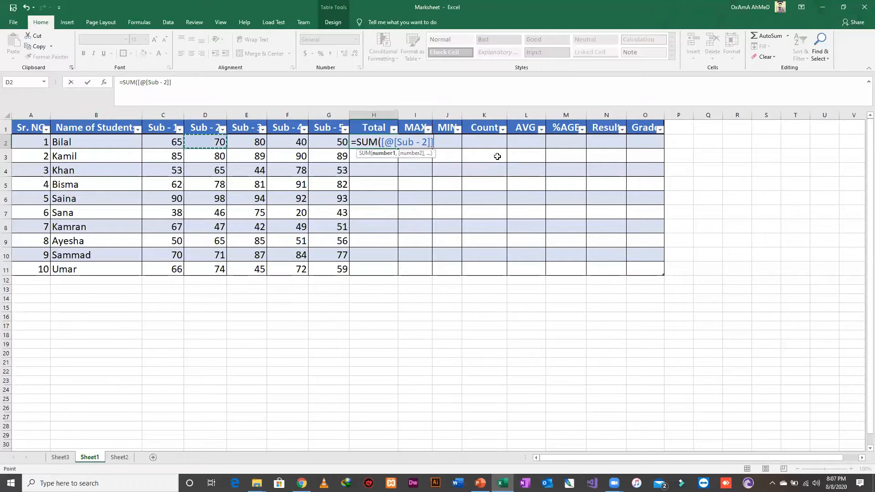
key("Left")
key("ctrl+shift+Right")
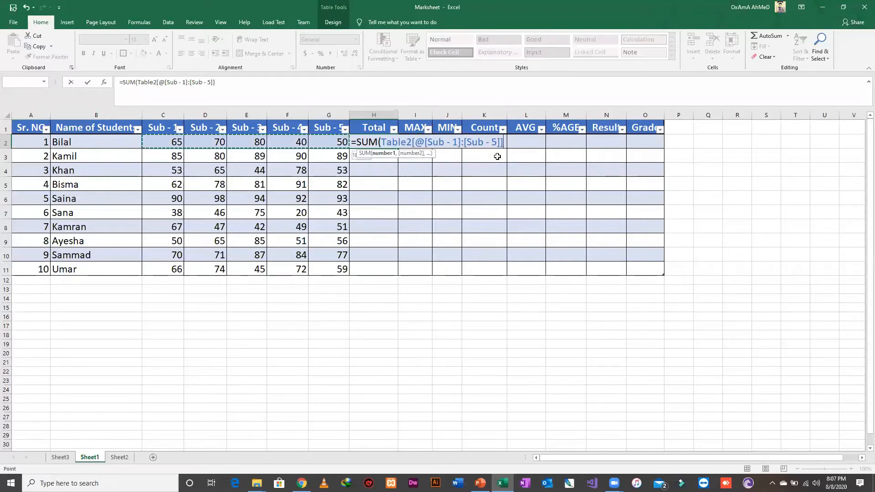
key("Return")
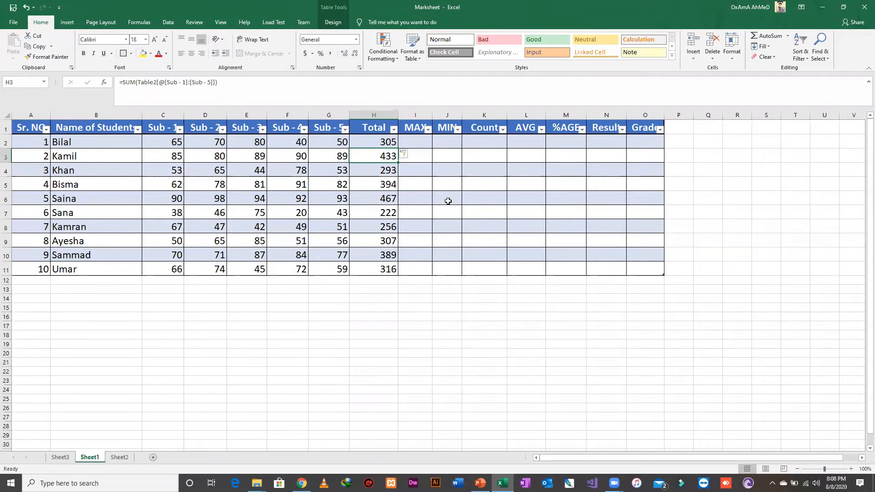
- Check the auto-filled formulas in the Total column, including H8, and view the column's filter list
left_click(368, 201)
left_click(371, 225)
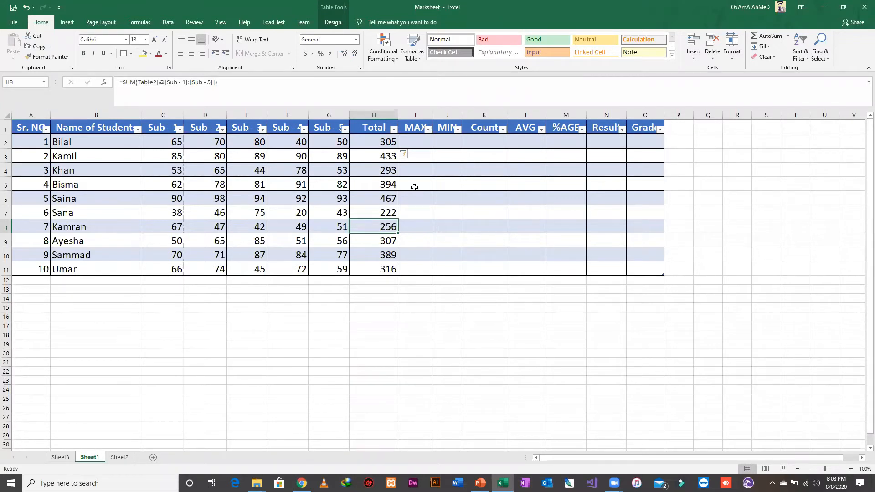
left_click(394, 130)
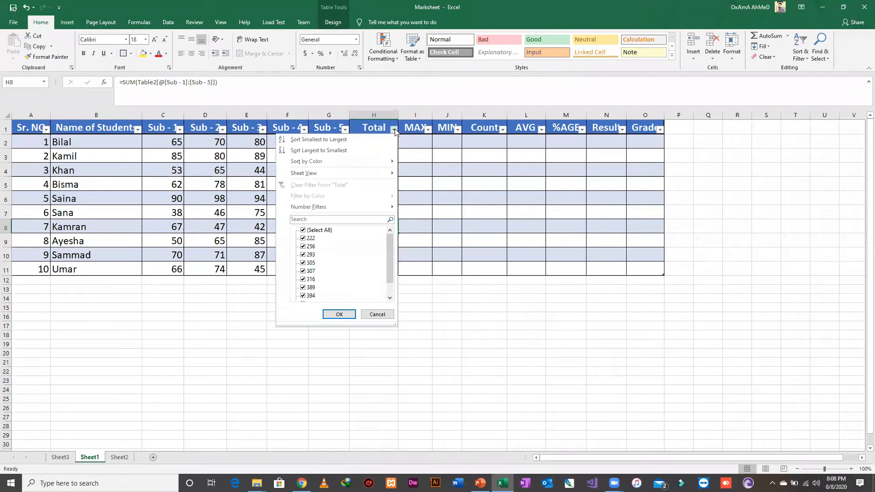
left_click(394, 129)
- Clear all formulas from the Total column, H2:H11, and return to H2
left_click(391, 143)
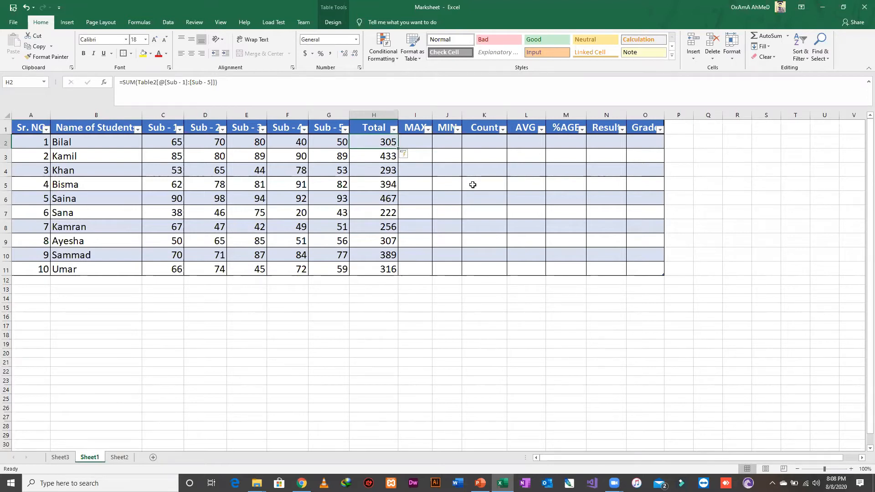
key("ctrl+shift+Down")
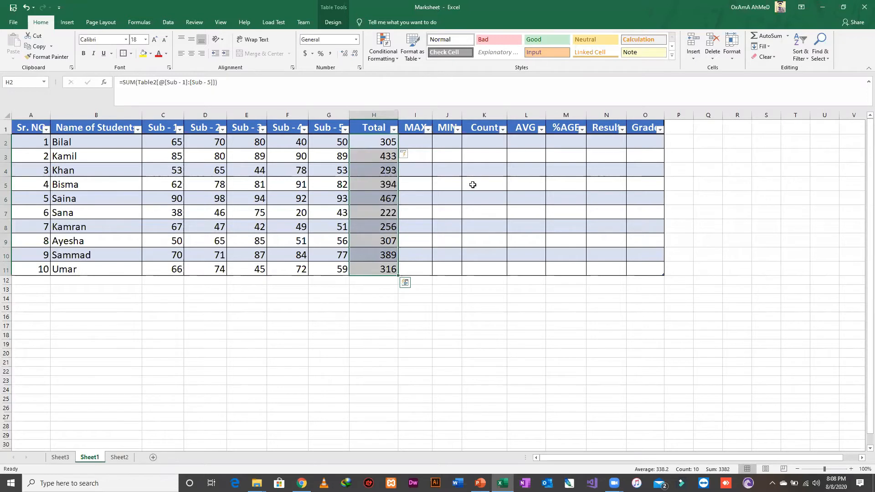
key("Delete")
key("ctrl+shift+Up")
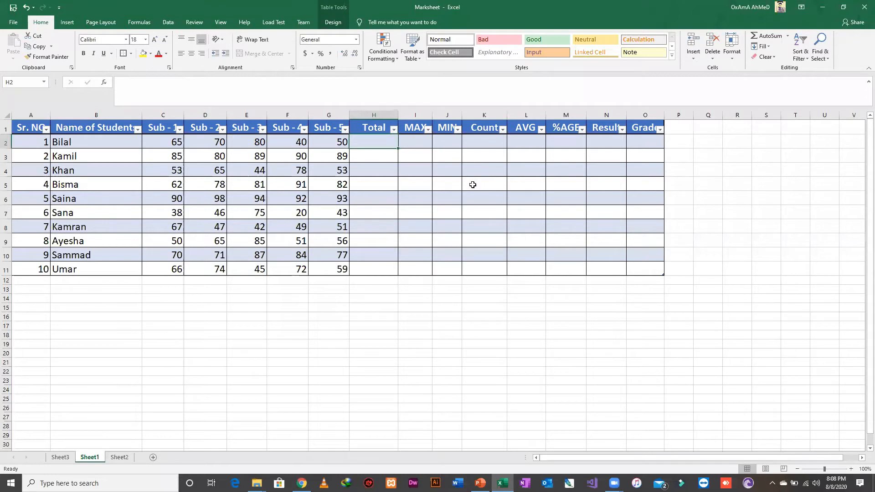
- Fill the Total column with an AutoSum Sum formula in H2 covering Sub - 1 to Sub - 5
key("alt")
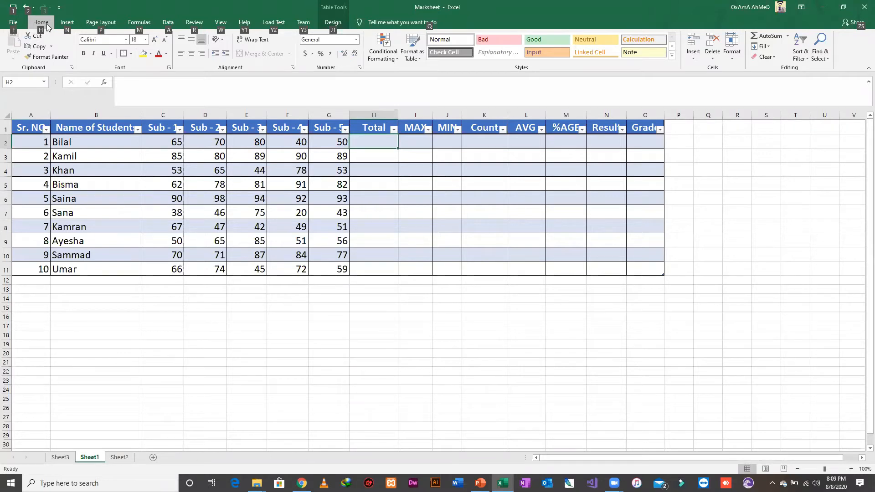
key("h")
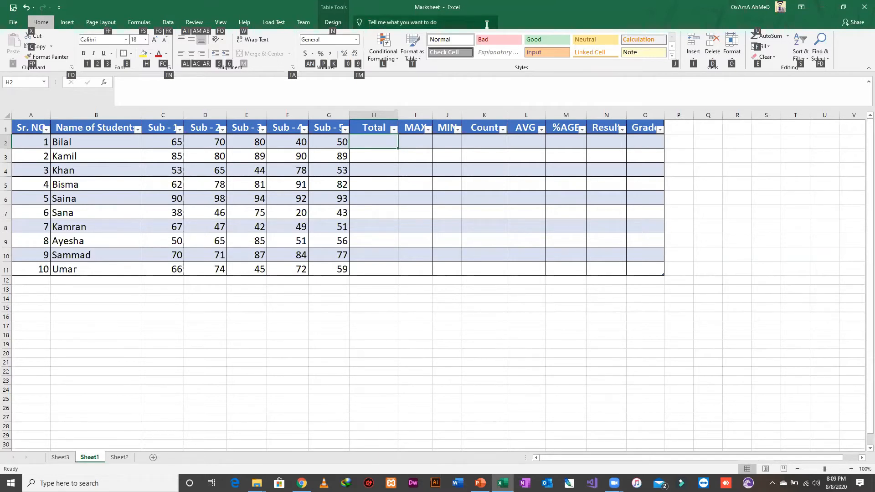
key("u")
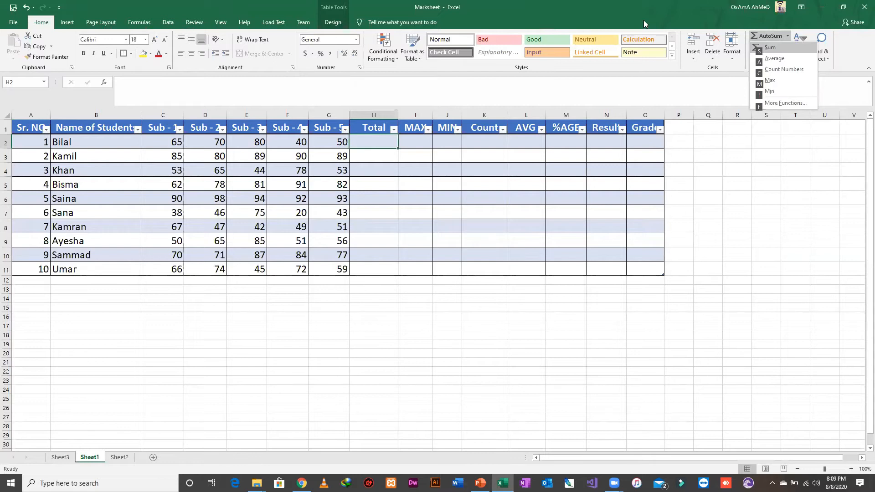
key("s")
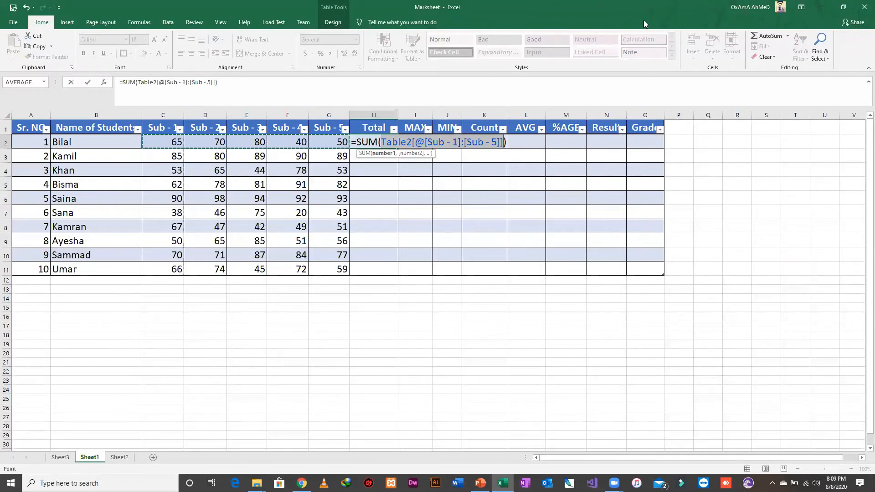
key("Return")
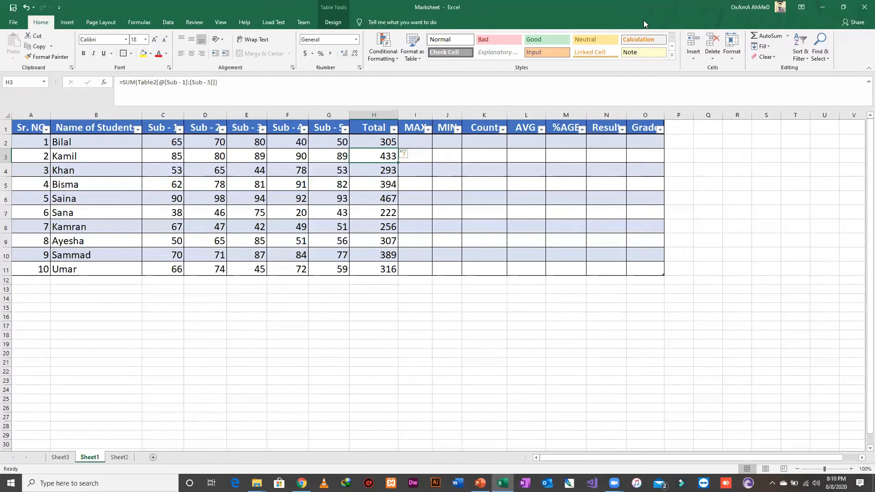
- Fill the MAX column with an AutoSum Max formula in I2 limited to Sub - 1 through Sub - 5, and compare it with C2:G2
key("Right")
key("Up")
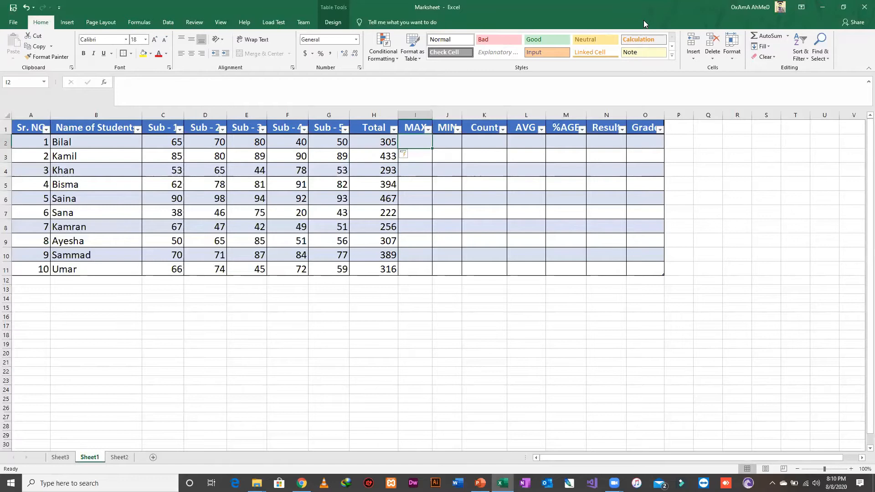
key("Left")
key("Left")
key("ctrl+shift+Left")
key("Right")
key("Right")
key("alt")
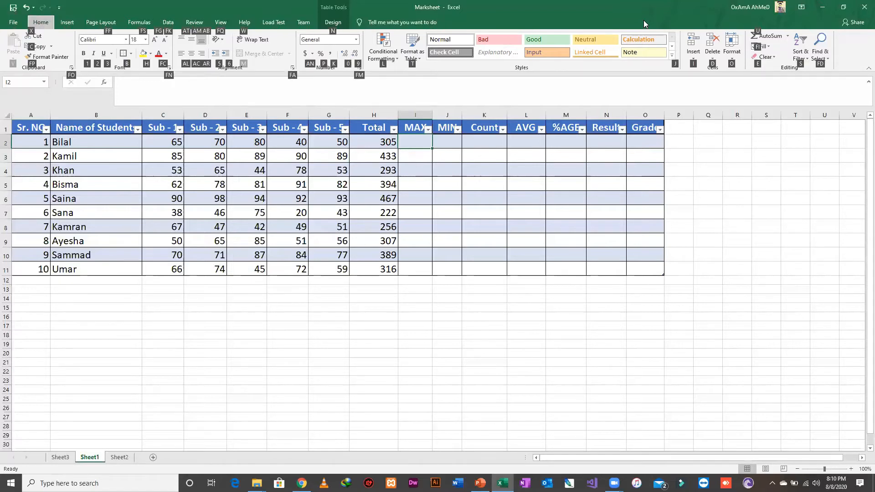
key("u")
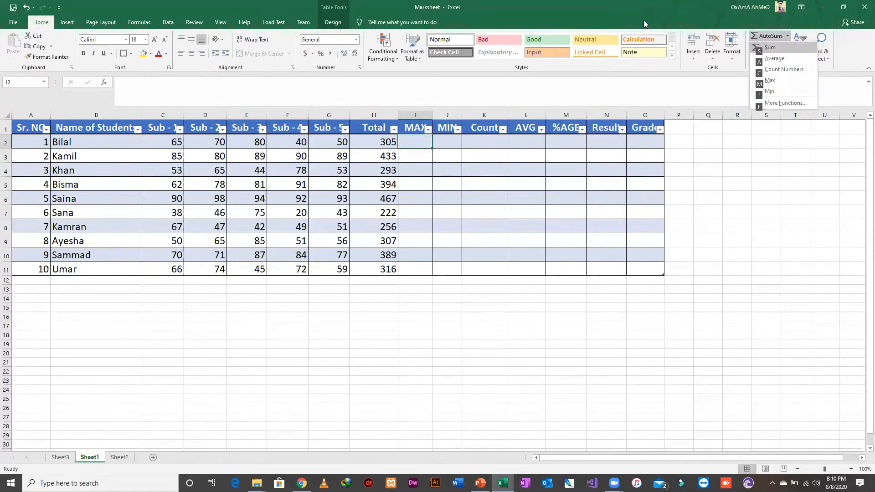
key("Down")
key("Down")
key("Down")
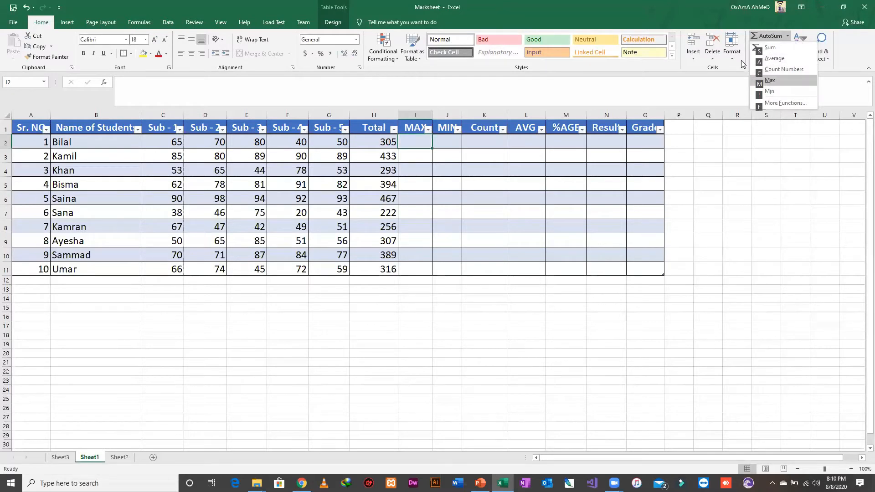
key("Return")
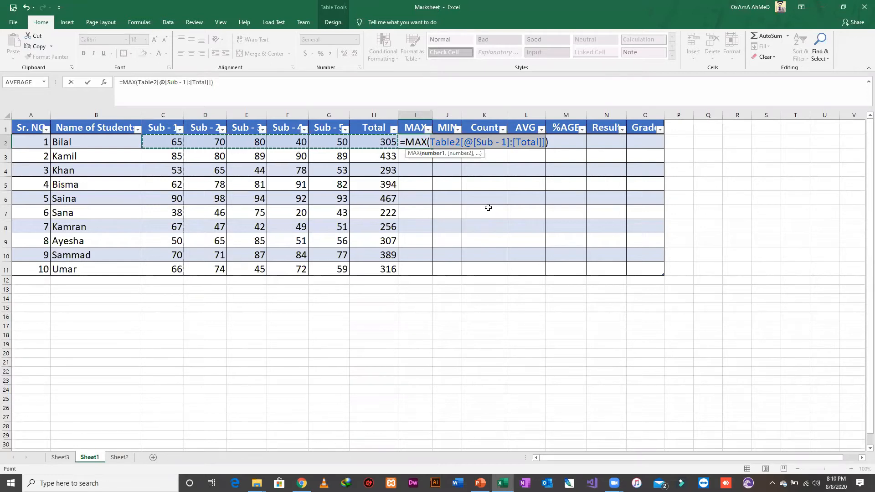
key("shift+Left")
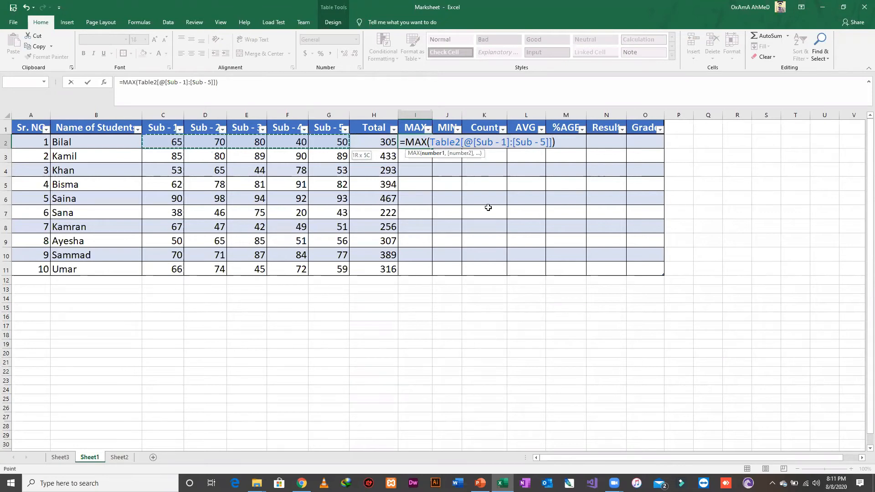
key("Return")
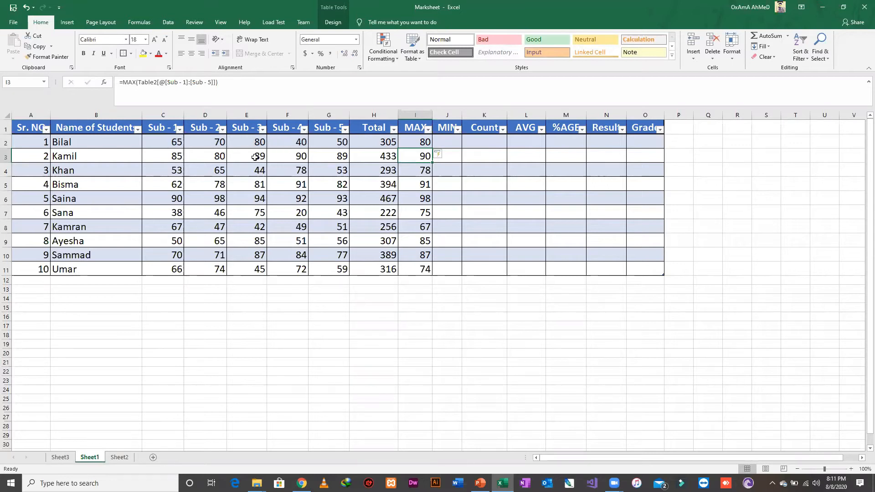
left_click_drag(181, 139, 319, 143)
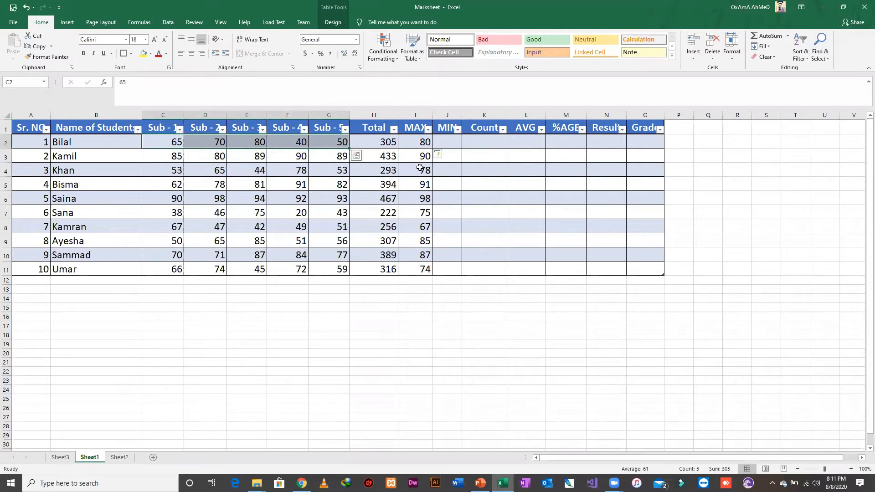
- Fill the MIN column with an AutoSum Min formula in J2 limited to Sub - 1 through Sub - 5
left_click(449, 142)
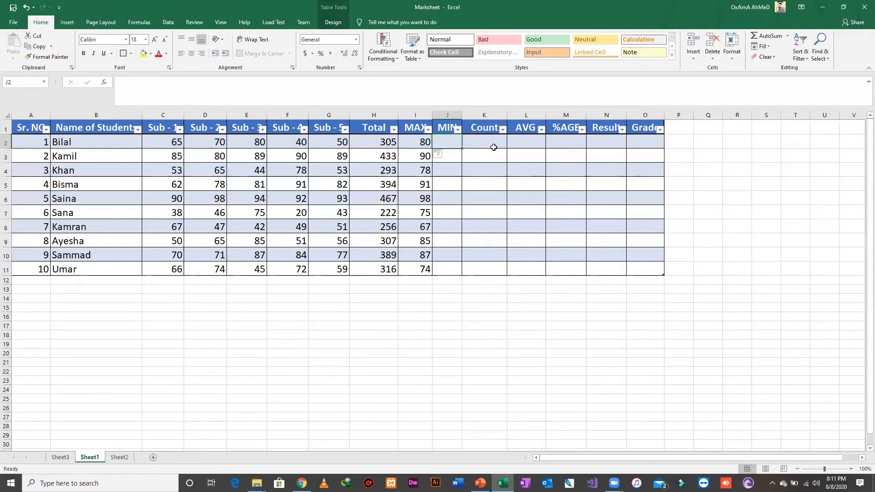
key("alt")
key("h")
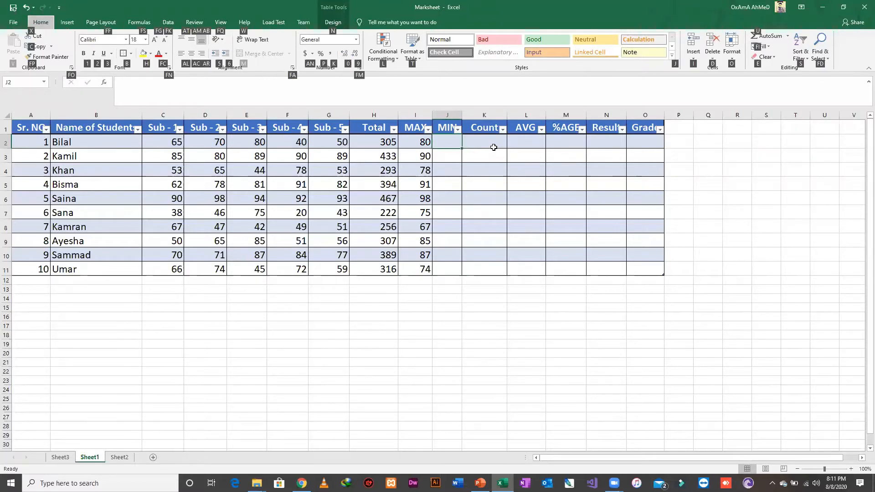
key("u")
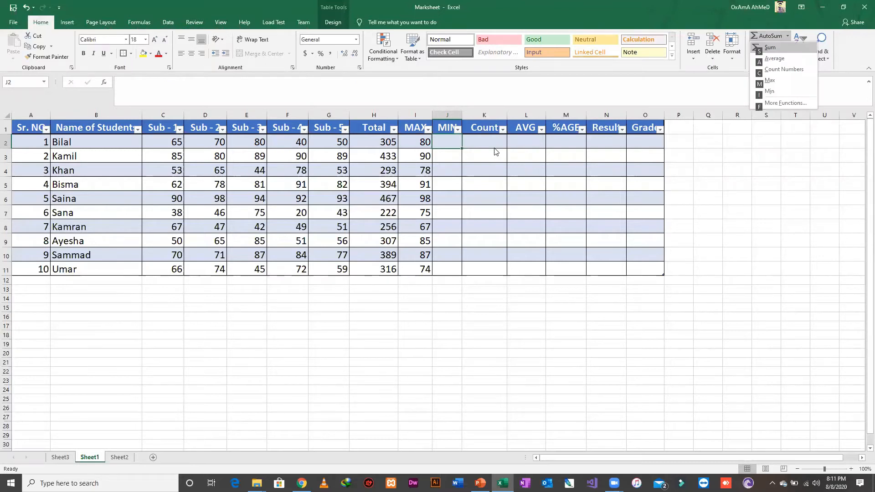
key("i")
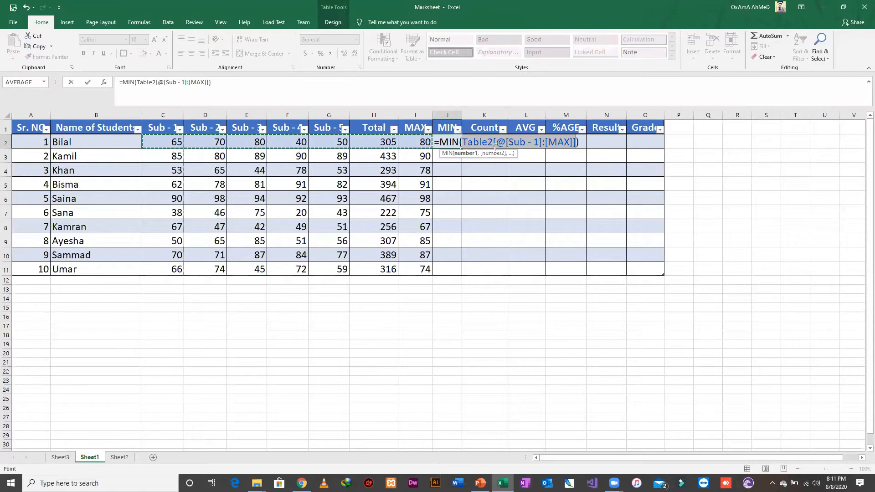
key("shift+Left")
key("shift+Left")
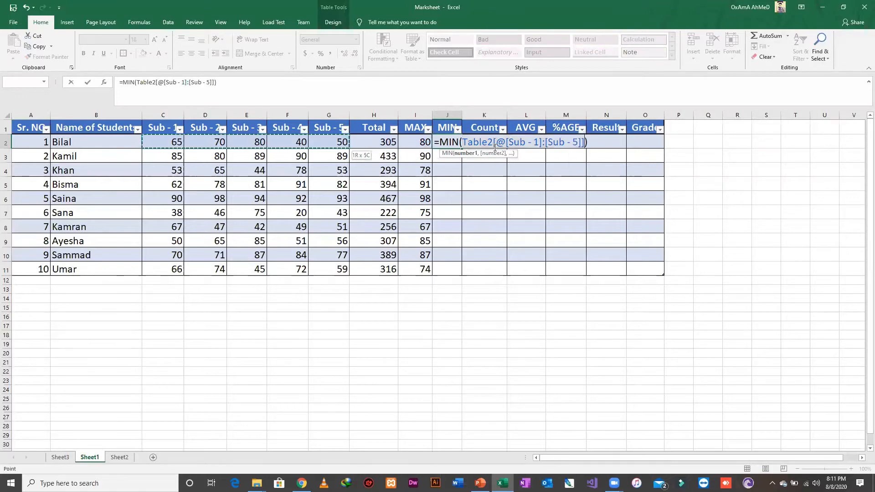
key("Tab")
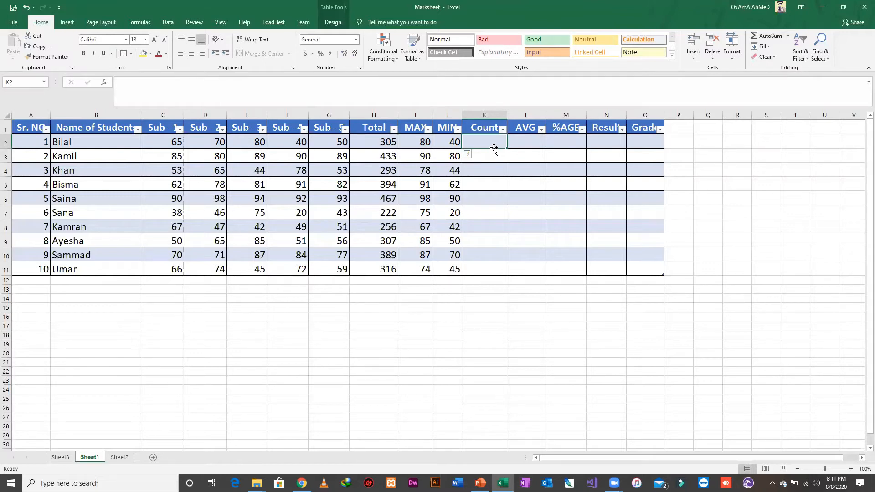
- Fill the Count column with an AutoSum Count Numbers formula in K2 limited to Sub - 1 through Sub - 5
key("alt")
key("h")
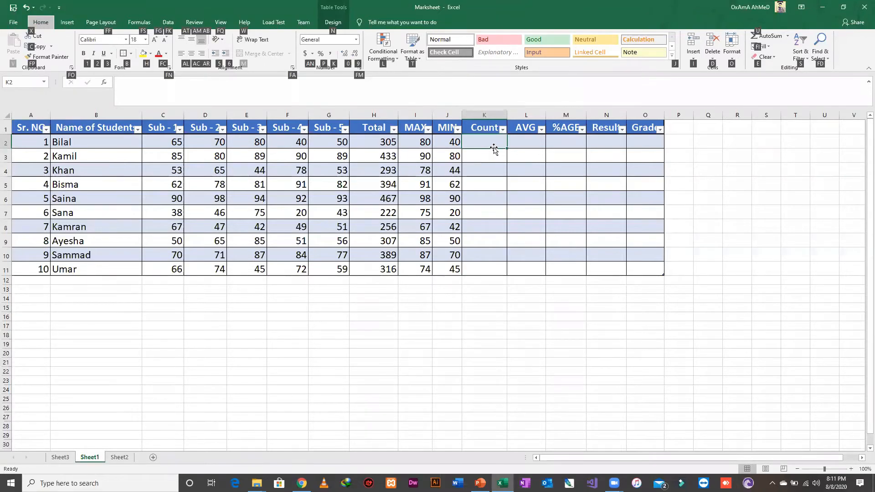
key("u")
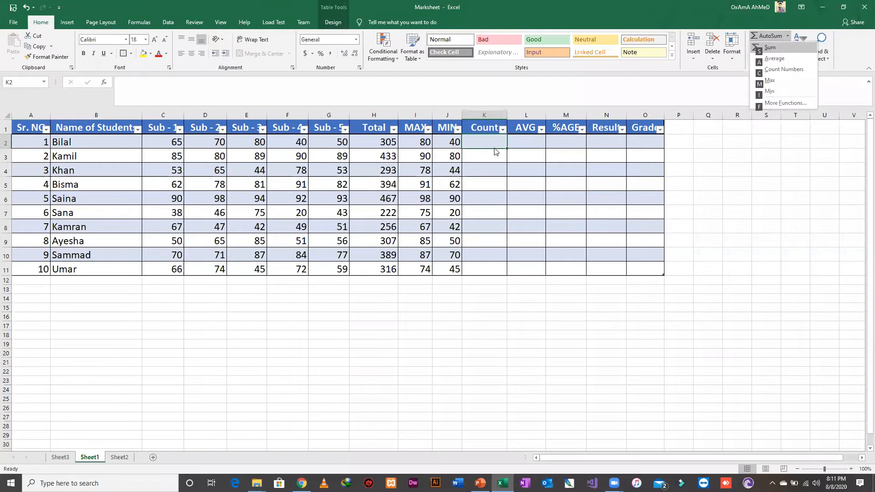
key("c")
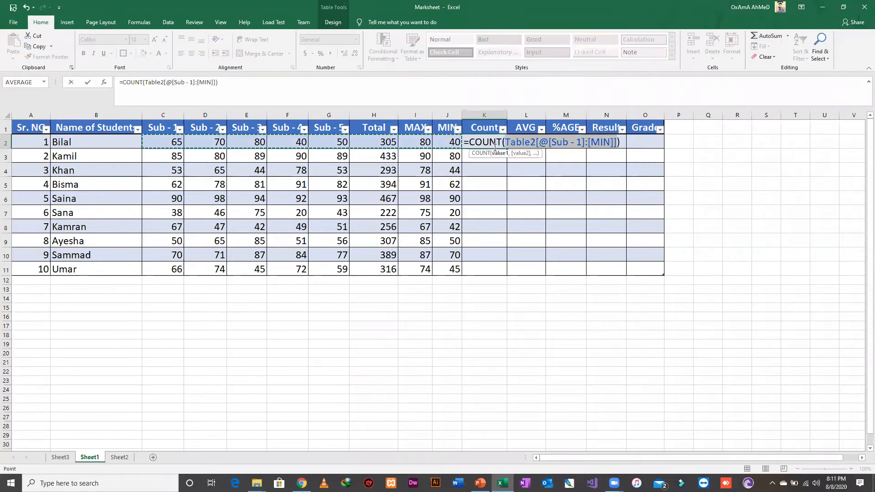
key("shift+Left")
key("shift+Left")
key("shift+Left")
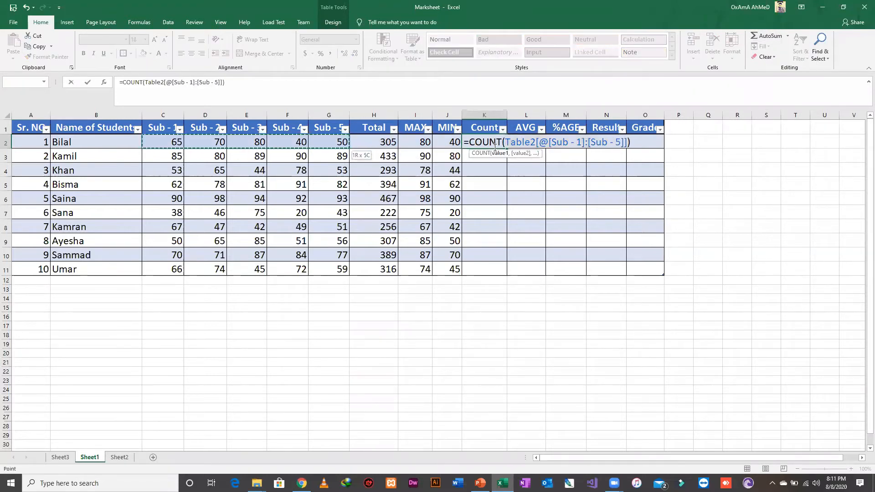
key("Return")
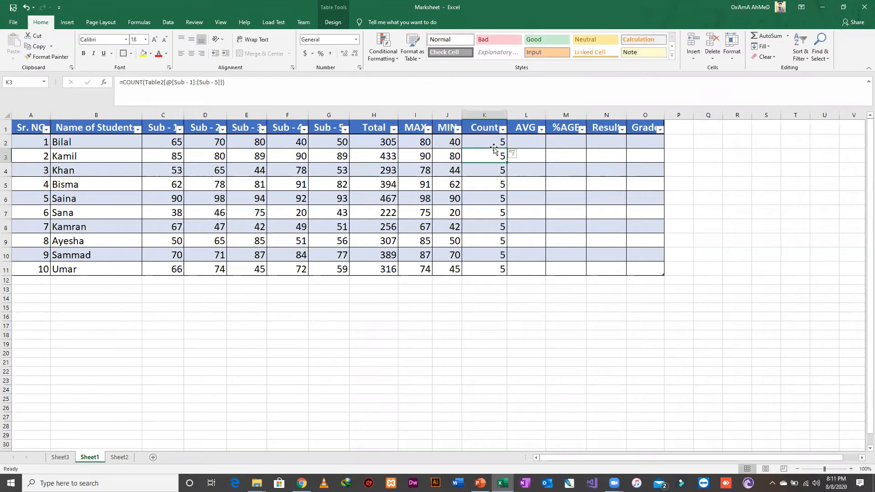
- Fill the AVG column with an AutoSum Average formula in L2 limited to Sub - 1 through Sub - 5
key("Up")
key("Right")
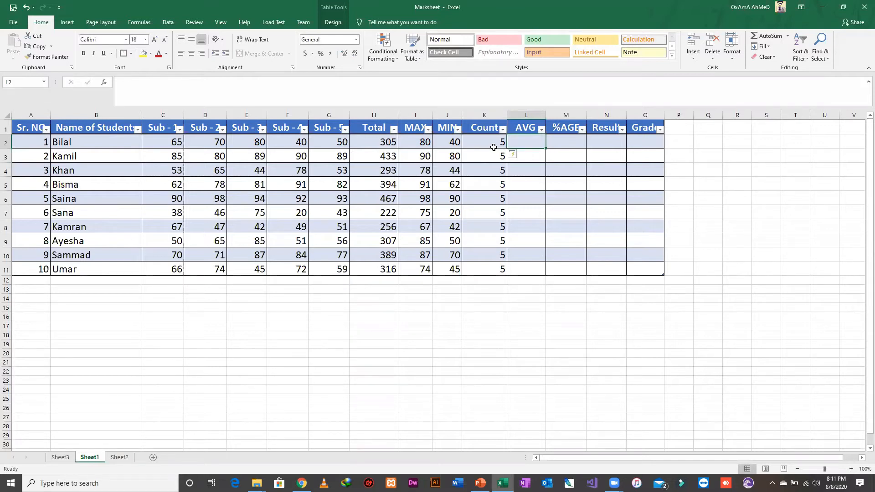
key("alt")
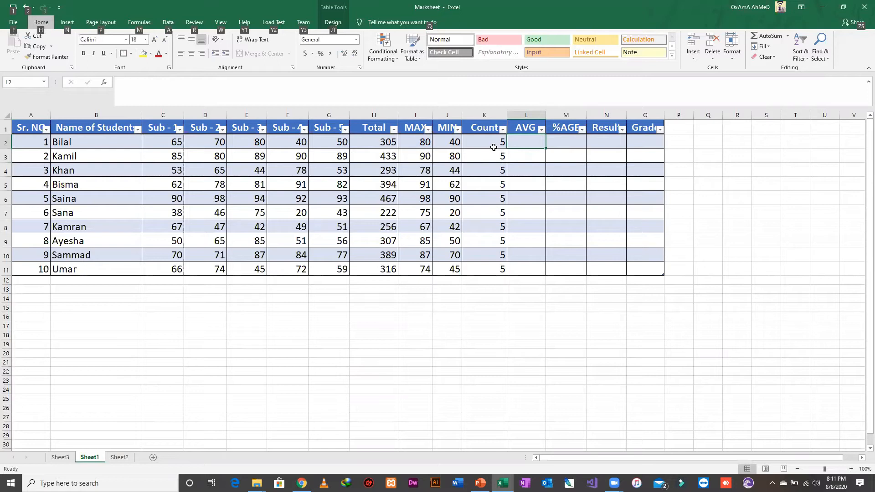
key("h")
key("u")
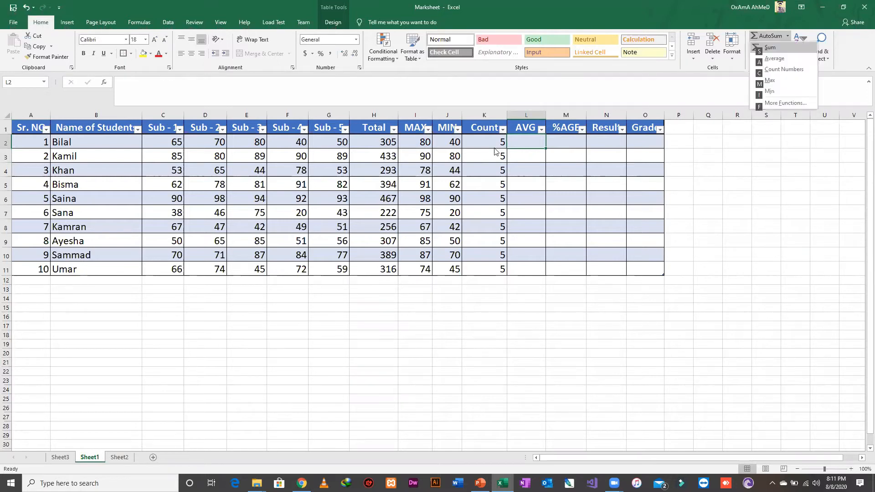
key("a")
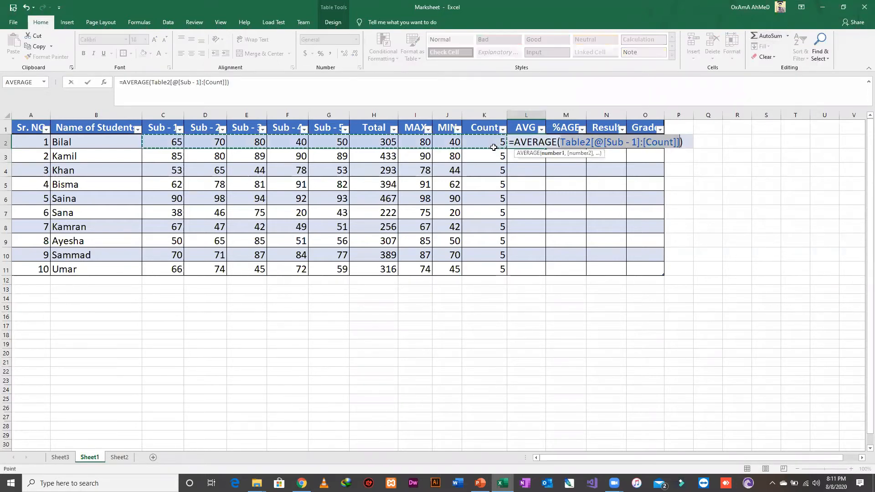
key("shift+Left")
key("shift+Left")
key("shift+Left")
key("shift+Left")
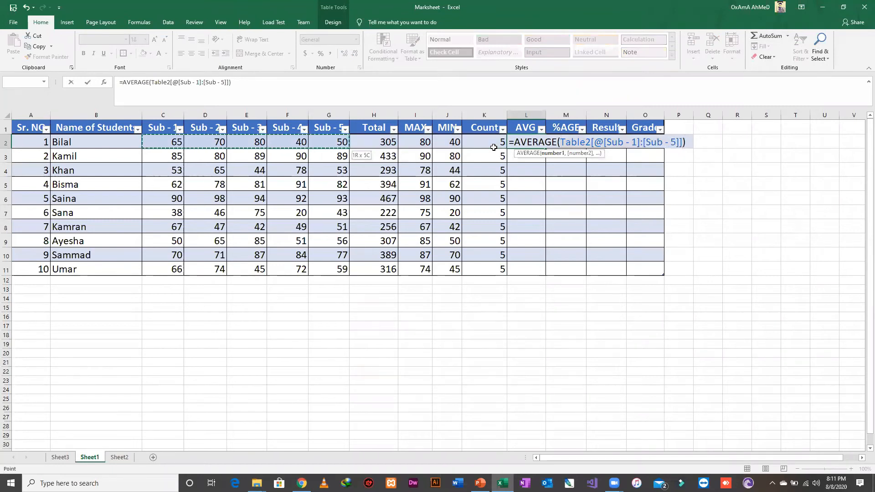
key("Return")
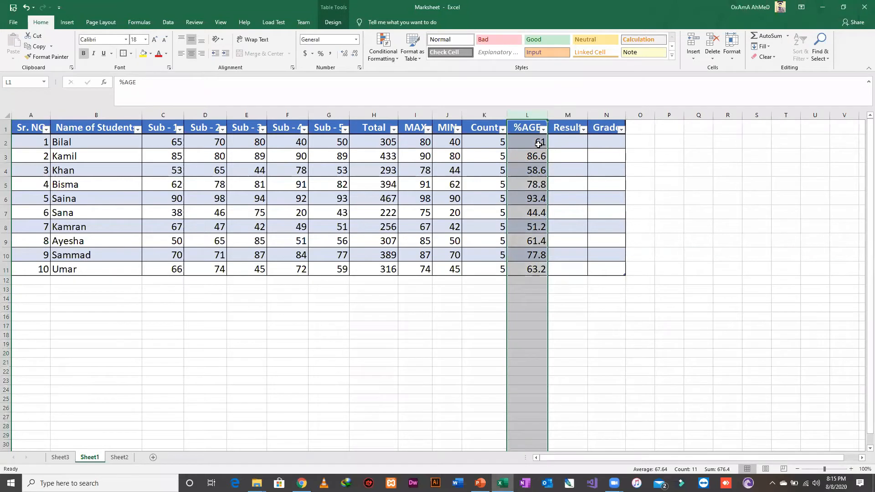
- Try increasing and decreasing the number of decimal places of the %AGE value in L3
left_click(529, 157)
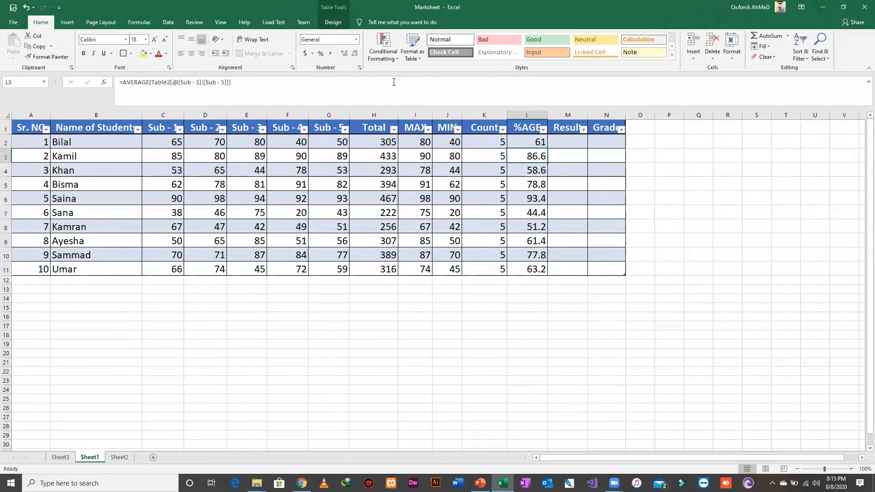
left_click(345, 55)
left_click(345, 54)
left_click(353, 55)
left_click(353, 54)
left_click(354, 55)
left_click(344, 54)
- Format the %AGE values in L2:L11 to show no decimal places
left_click(541, 142)
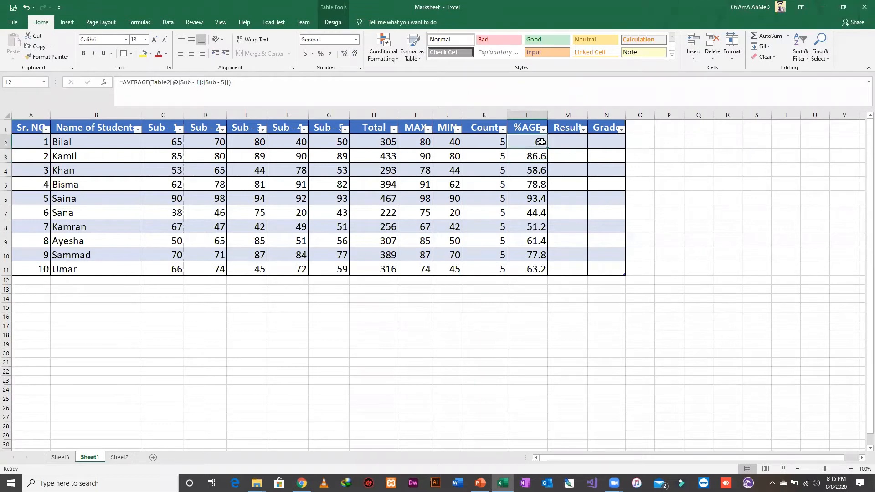
left_click_drag(541, 142, 531, 269)
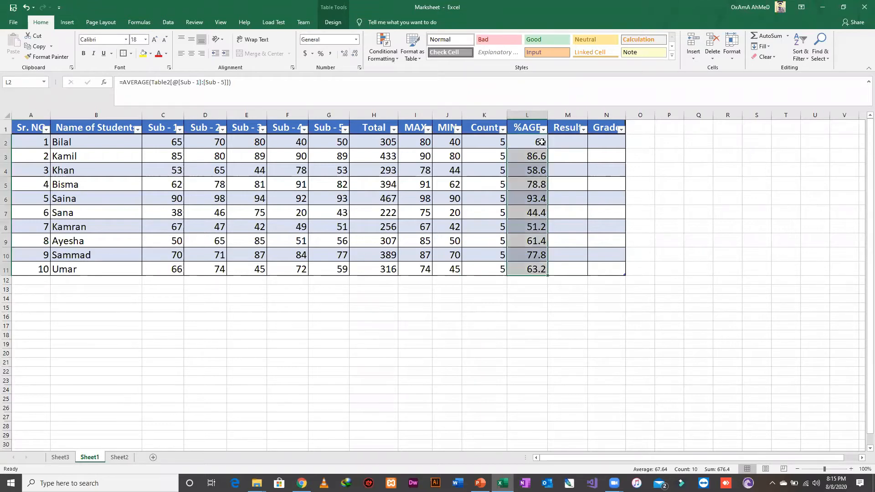
left_click(355, 54)
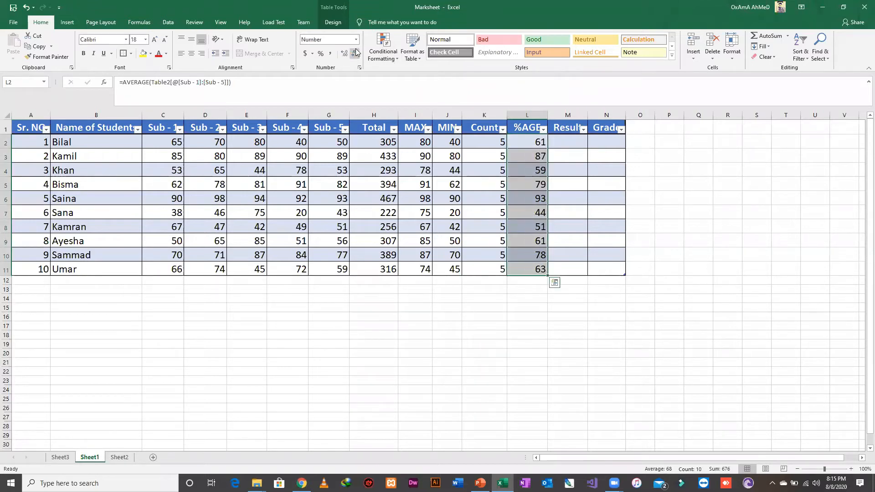
left_click(527, 195)
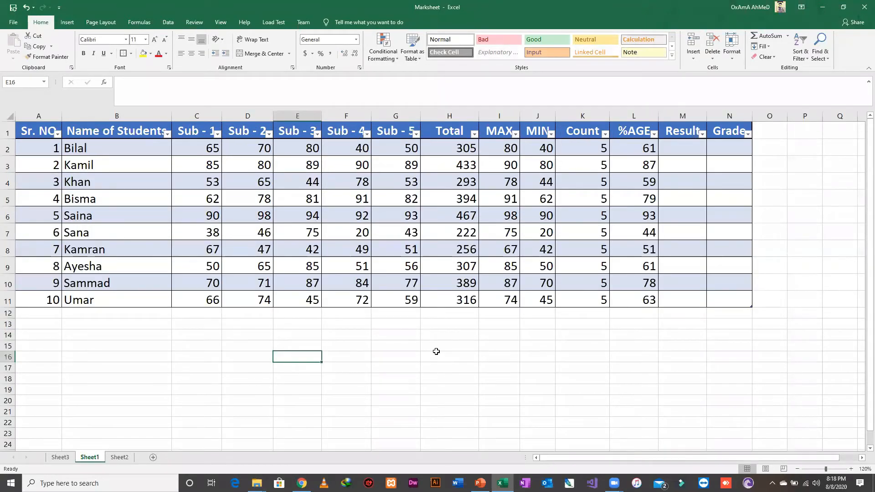
- Enter the label IF in cell E16 below the table and enlarge it to 28-point
type("IF")
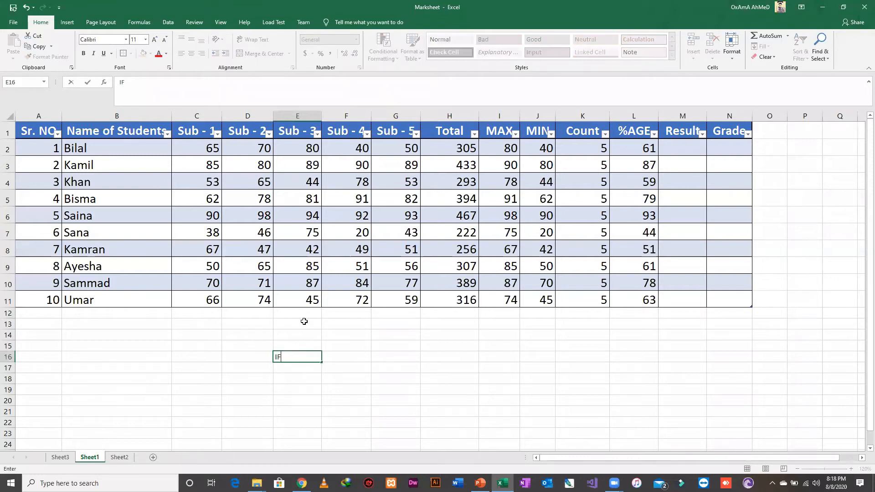
left_click(297, 370)
left_click(295, 357)
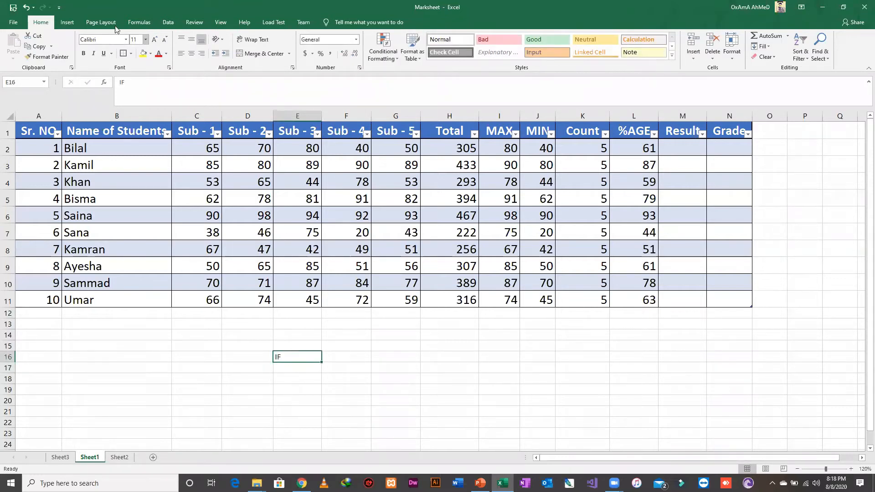
left_click(154, 41)
left_click(154, 41)
left_click(154, 41)
left_click(154, 41)
left_click(154, 41)
left_click(154, 41)
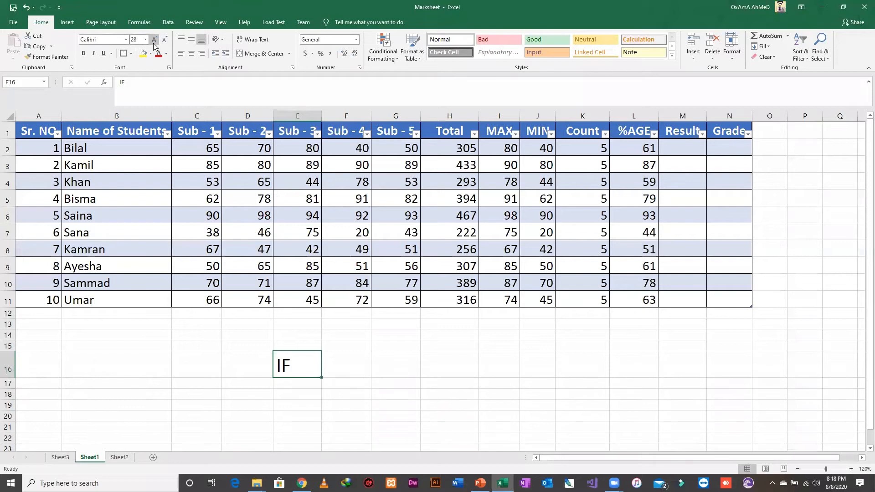
- Enter 20 in cell E17, directly below the IF label
left_click(345, 367)
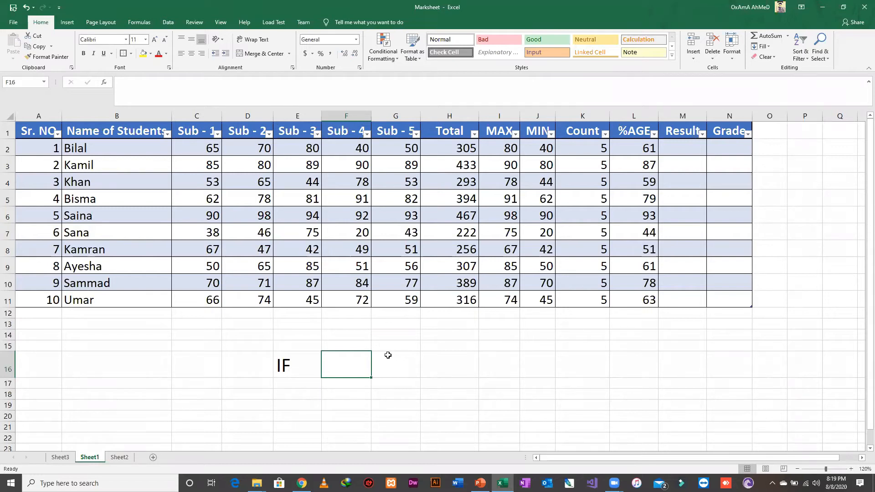
key("Down")
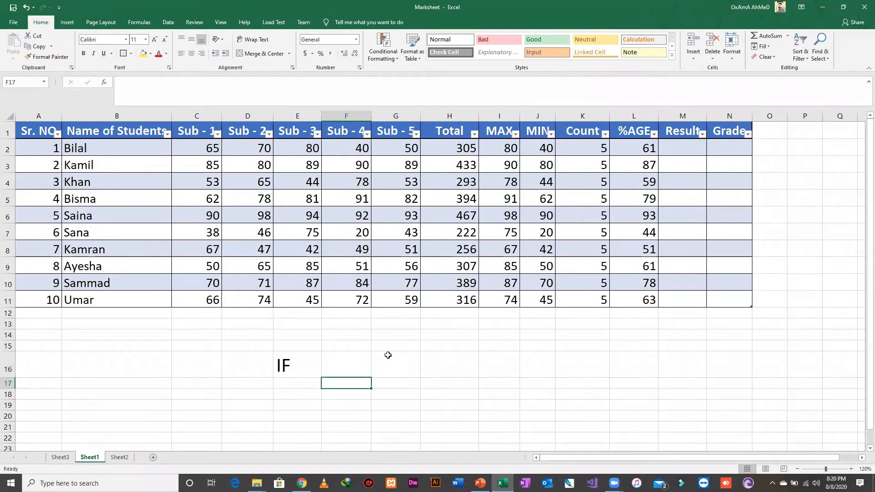
key("Left")
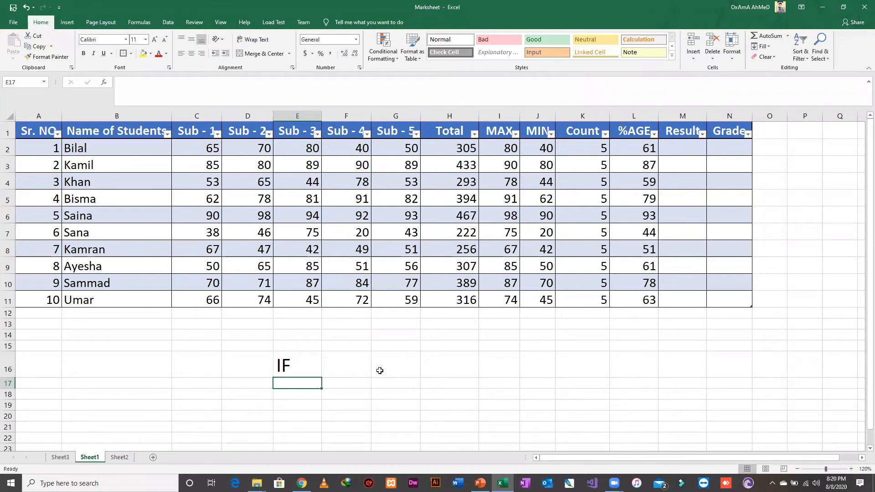
type("20")
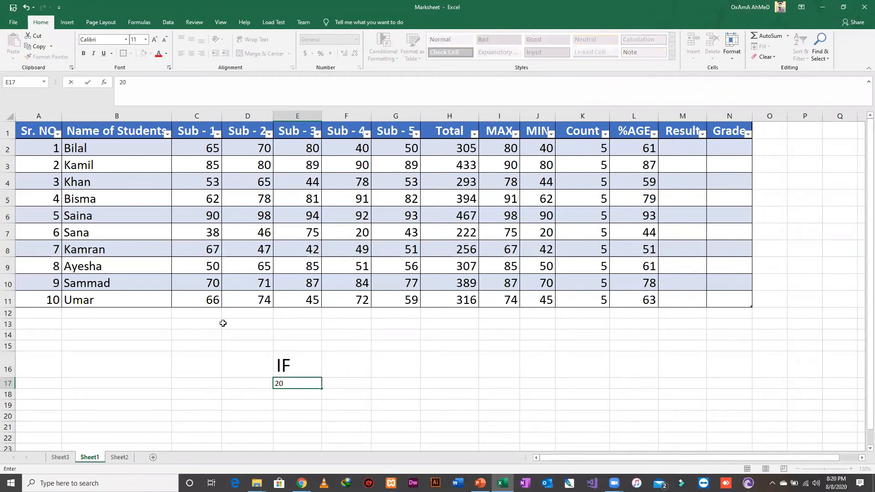
left_click(154, 39)
left_click(154, 40)
left_click(154, 40)
left_click(154, 40)
left_click(254, 415)
left_click(279, 385)
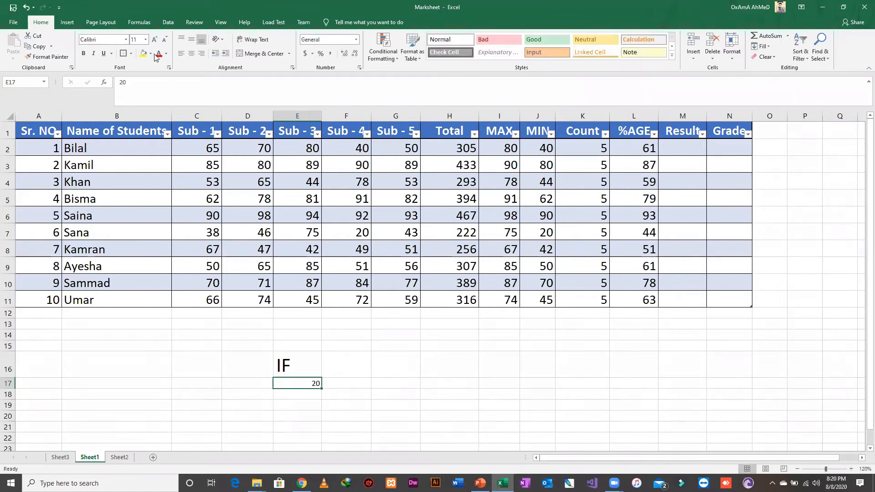
- Format the number in E17 as 26-point bold
left_click(154, 40)
left_click(154, 39)
left_click(154, 40)
left_click(154, 39)
left_click(154, 40)
left_click(154, 40)
left_click(154, 40)
left_click(154, 39)
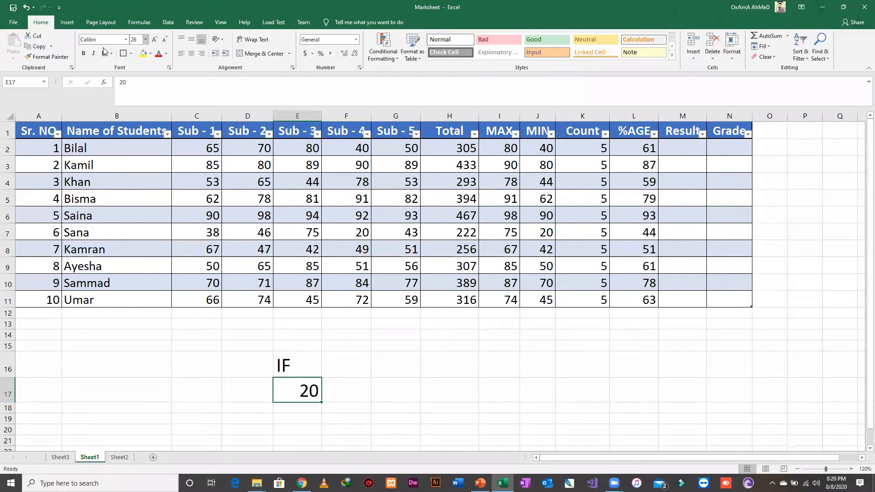
left_click(84, 53)
- Format the empty cell F17 as 20-point bold
left_click(343, 400)
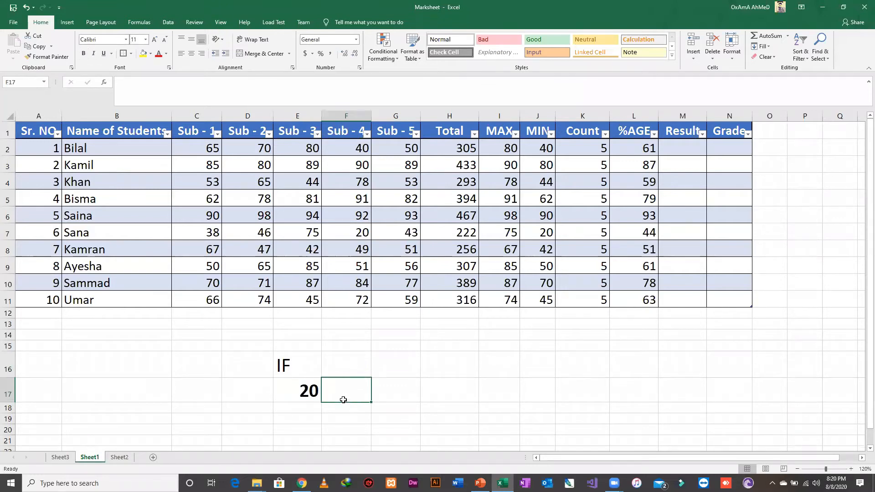
left_click(154, 40)
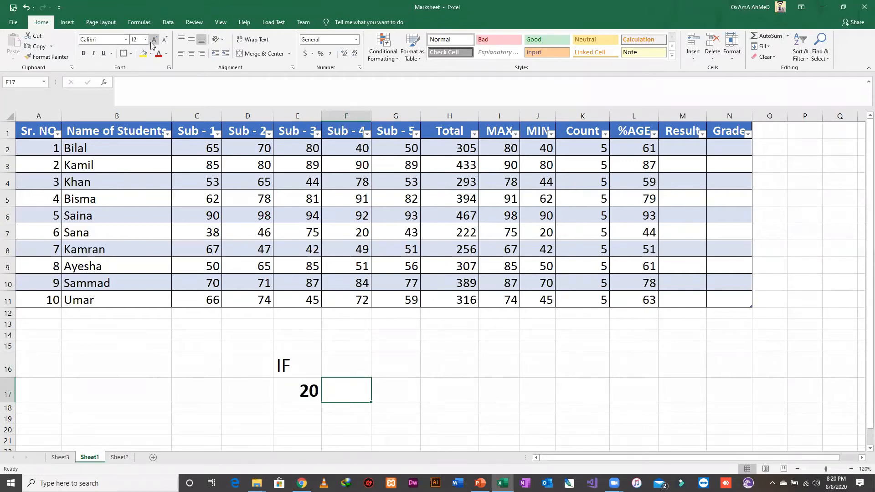
left_click(154, 40)
left_click(154, 40)
left_click(154, 40)
left_click(154, 40)
left_click(84, 53)
- Begin an IF formula in cell F17 with the logical test E17<30
type("-")
key("BackSpace")
type("=")
key("BackSpace")
type("=i")
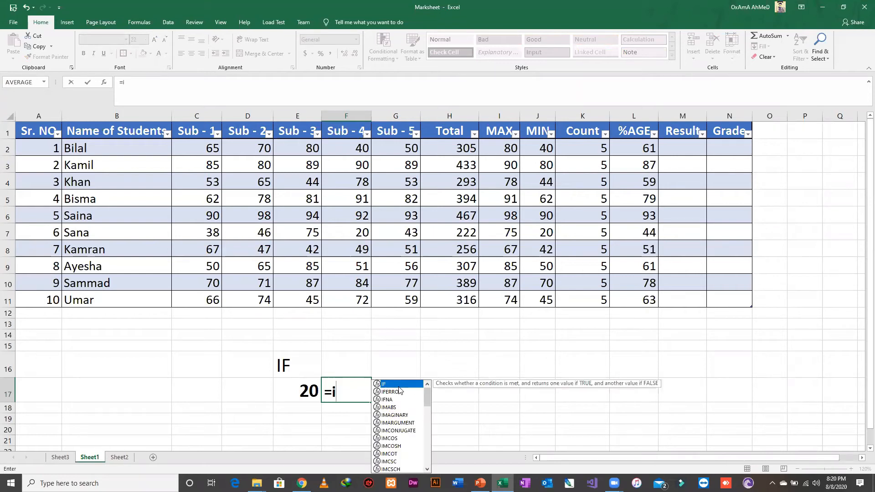
type("f")
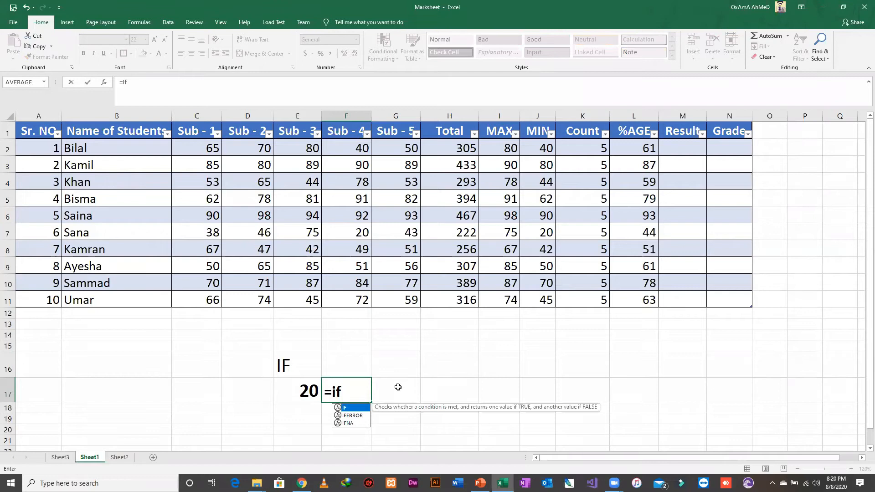
key("Tab")
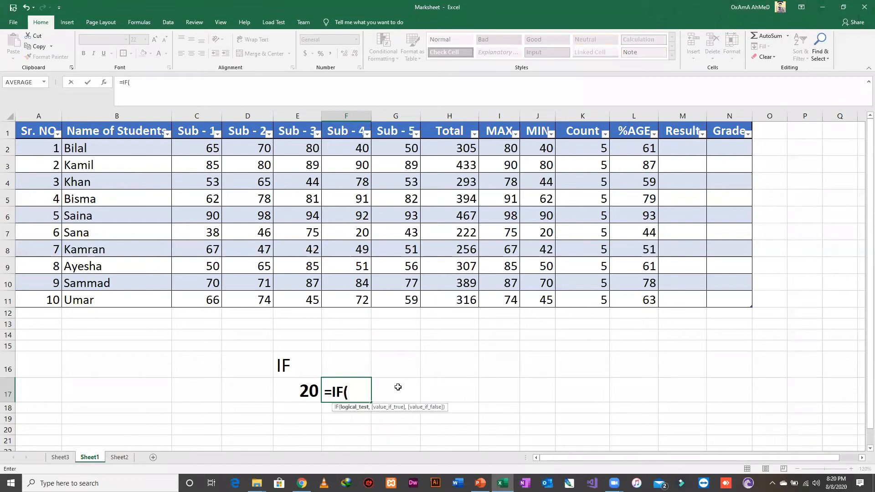
key("ctrl+z")
key("BackSpace")
type("if")
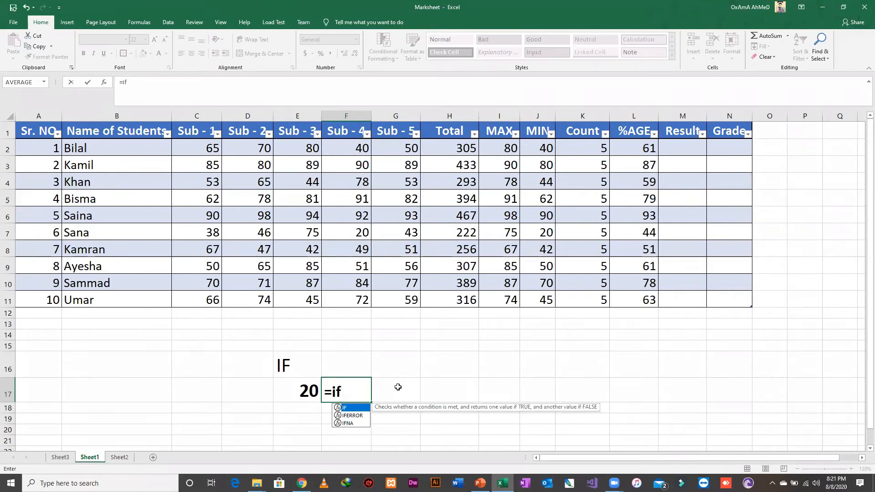
key("Tab")
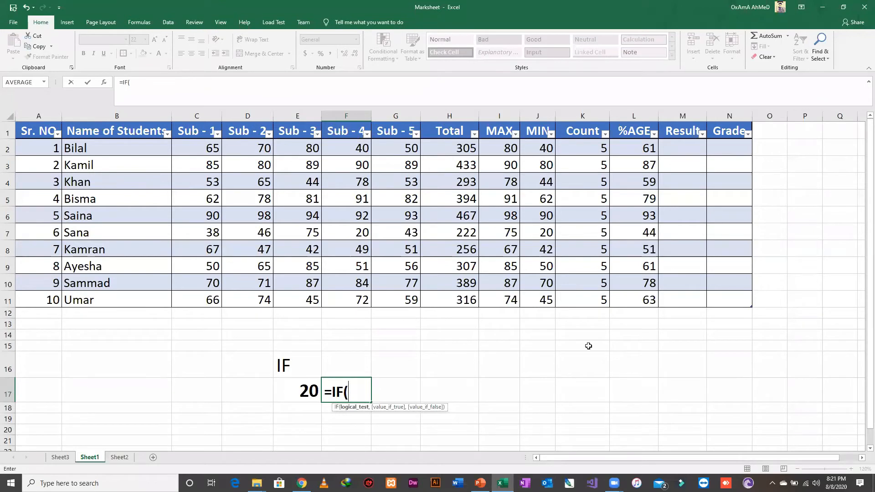
key("Left")
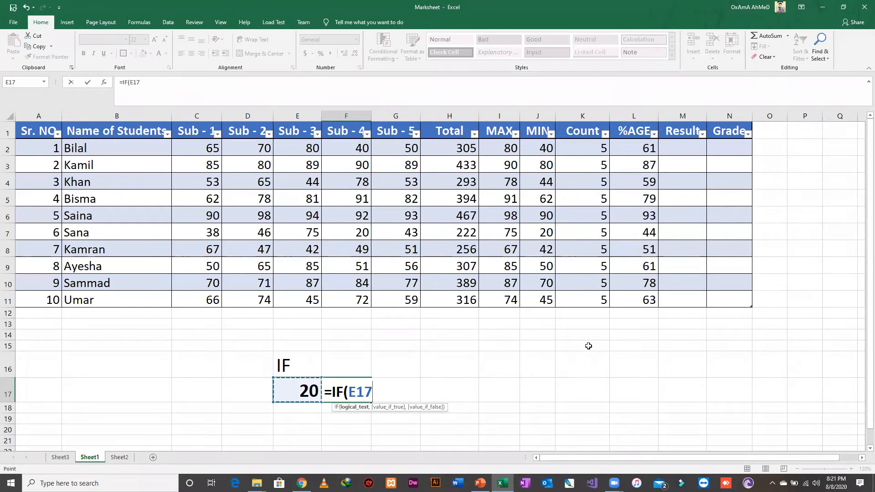
type("<")
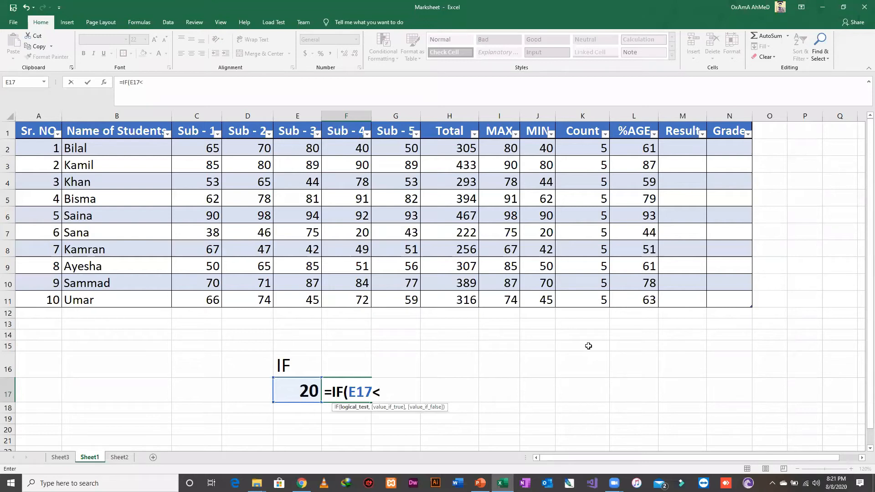
type("30")
type(",")
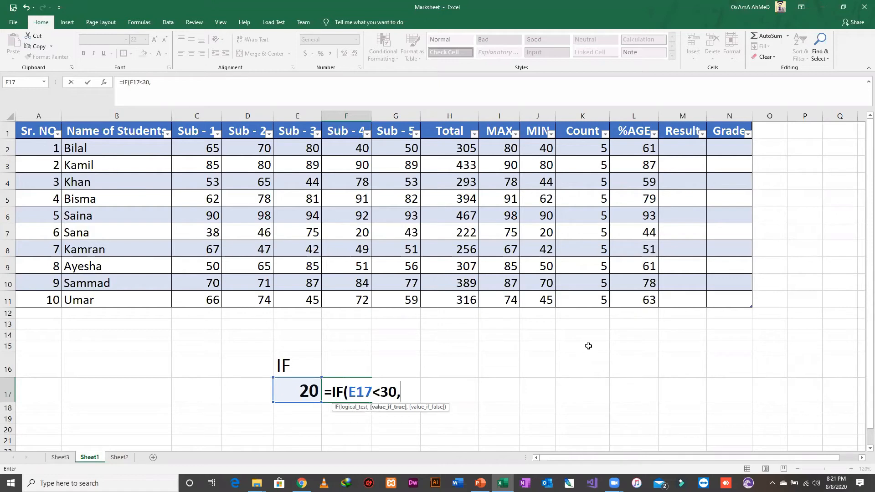
- Complete the IF formula in F17 with "True" as the value if true and "False" as the value if false
type("\"\"")
key("BackSpace")
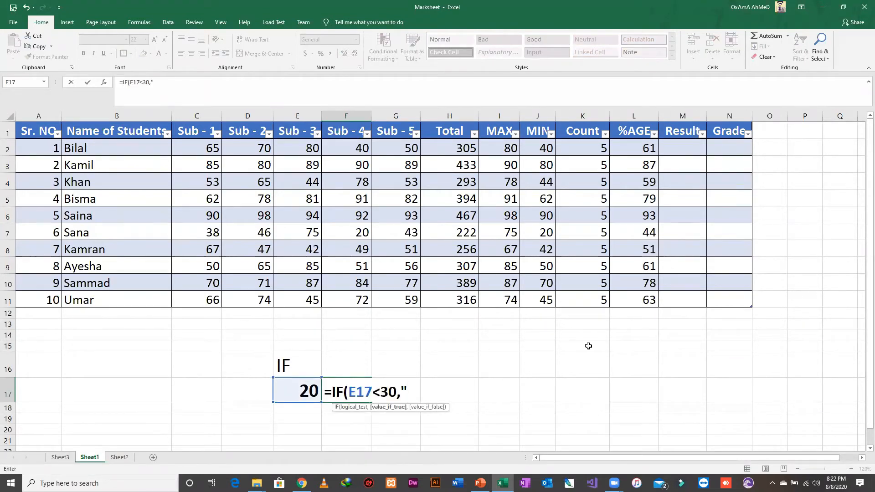
type("Trur")
key("BackSpace")
type("e")
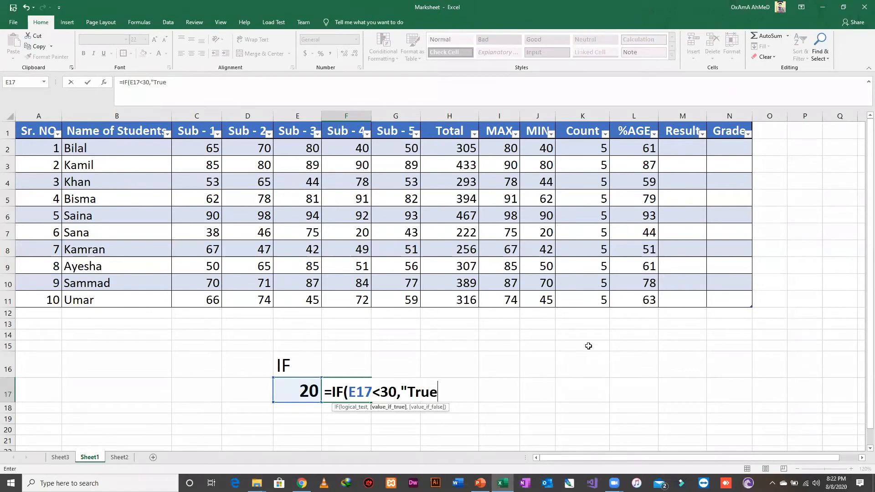
type("\",\"False\"")
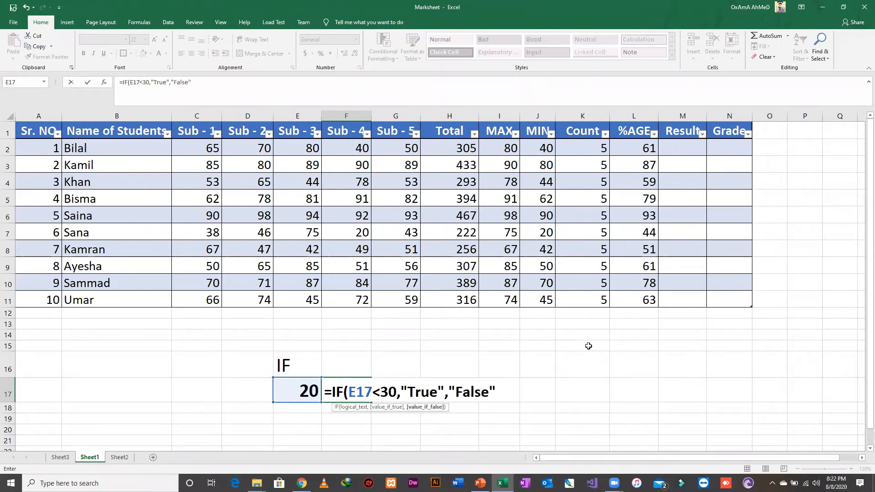
key("Return")
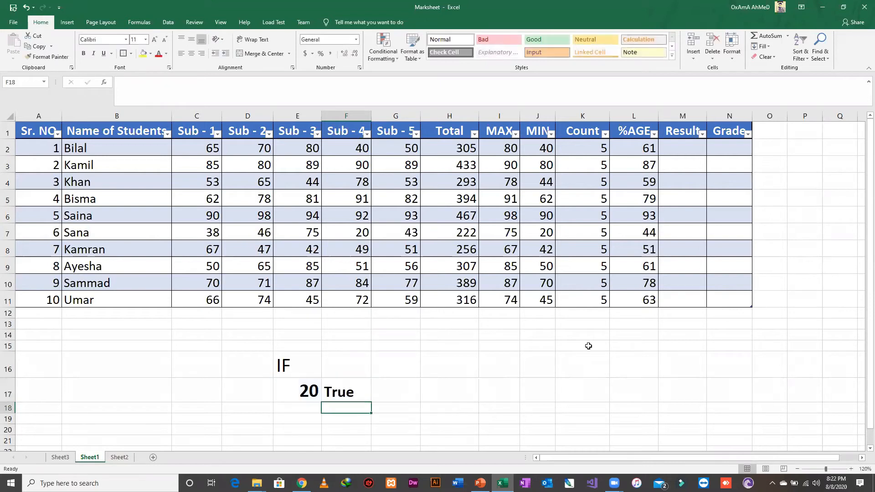
key("Up")
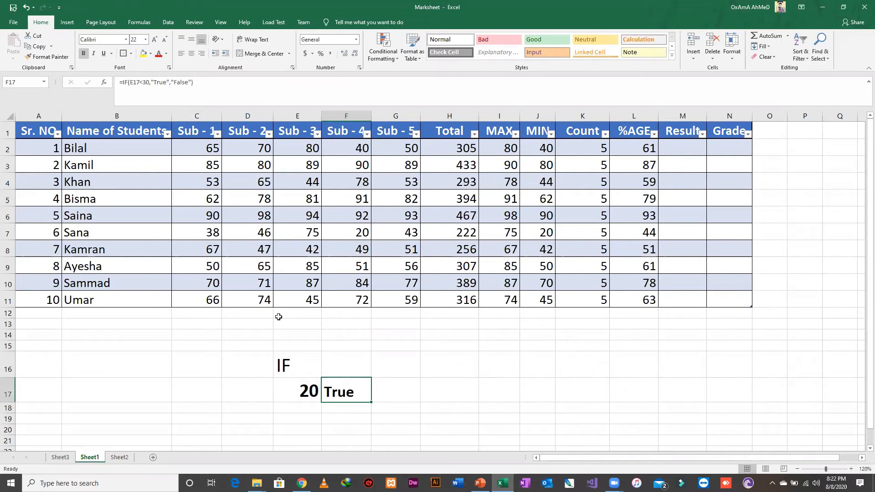
- Test the IF formula by entering 31 and then 30 in cell E17
left_click(288, 384)
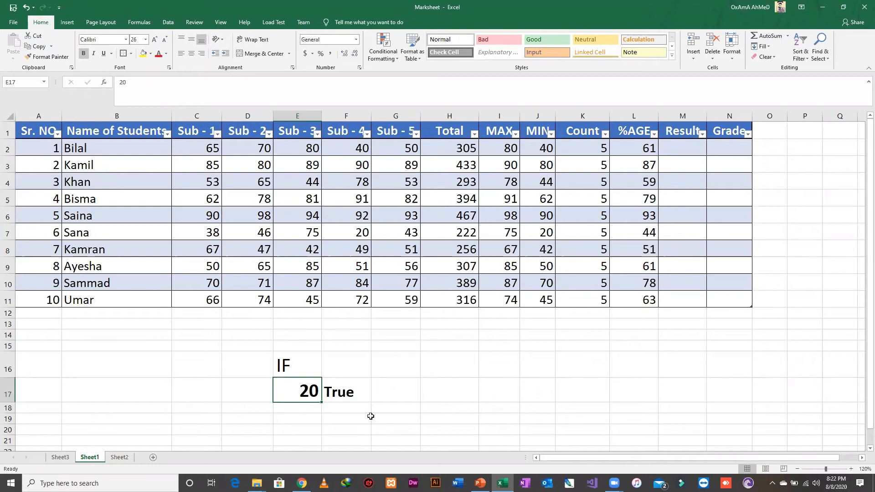
type("31")
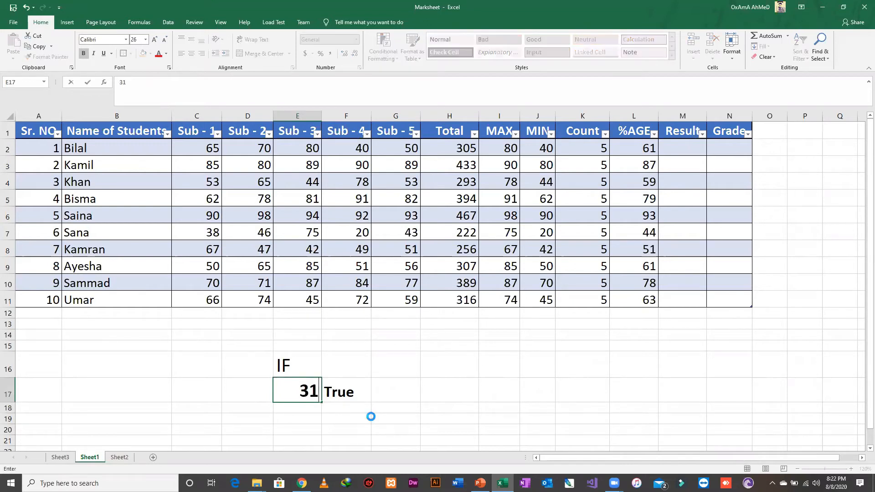
key("Return")
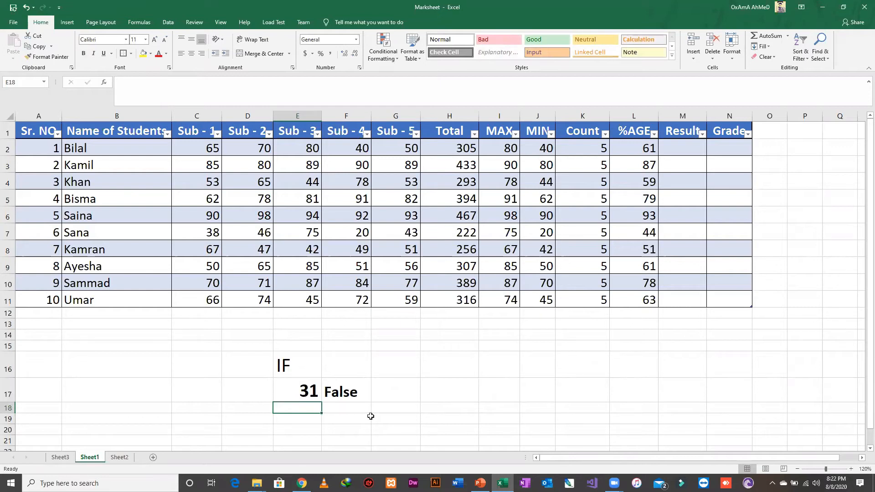
key("Up")
type("30")
key("Return")
- Change the test in F17's IF formula to less than or equal to, accepting the suggested correction to =IF(E17<=30,"True","False")
left_click(343, 388)
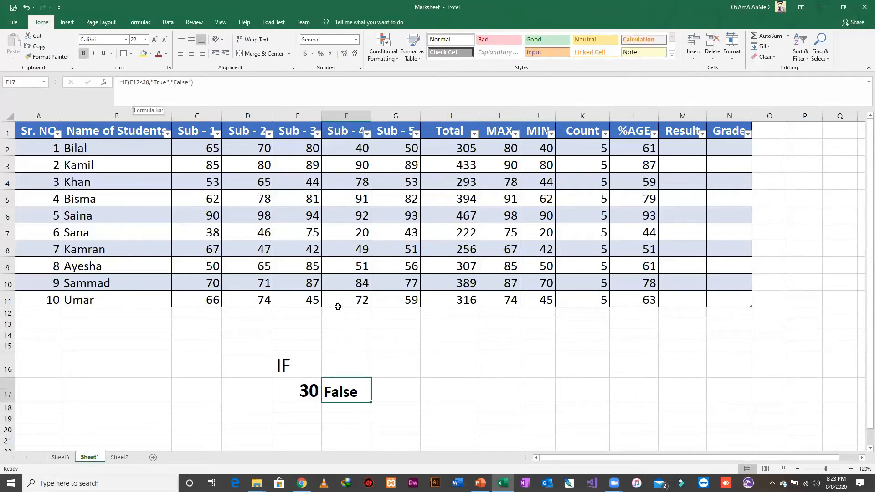
double_click(354, 394)
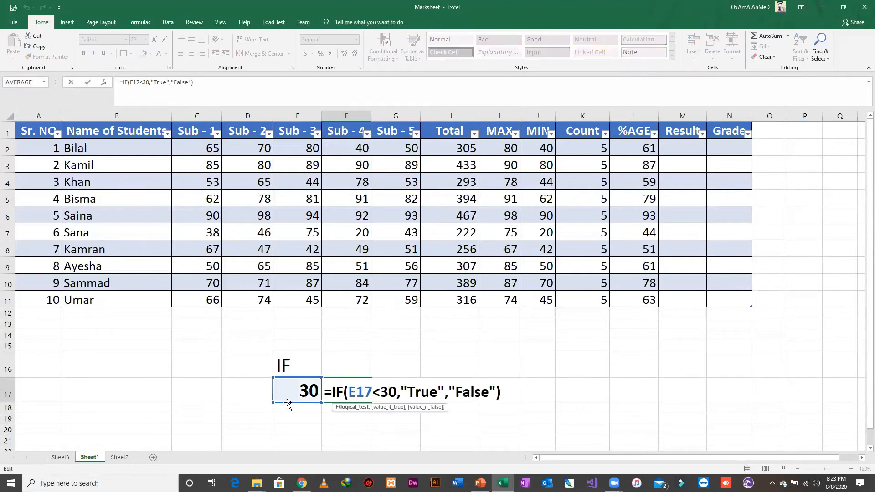
key("Escape")
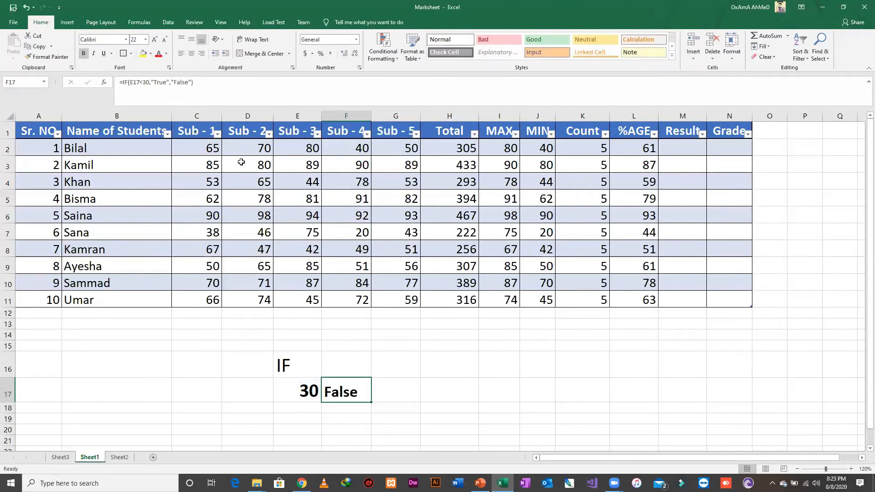
key("F2")
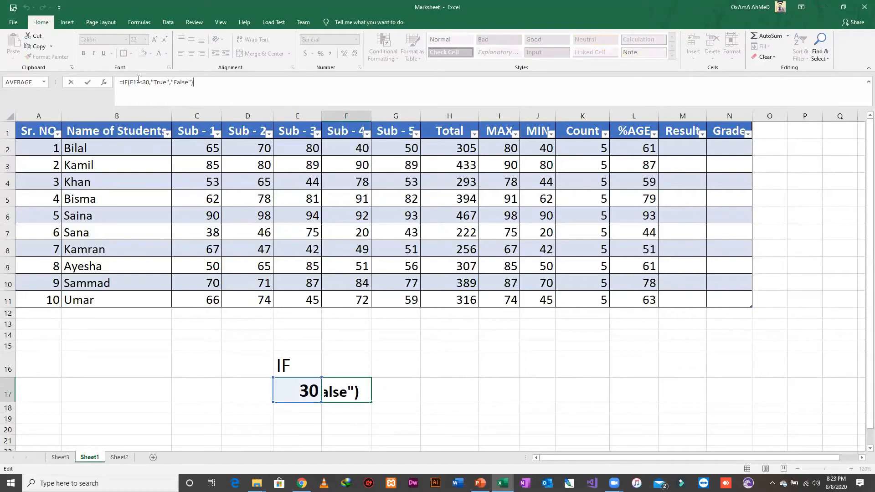
left_click(139, 79)
type("=")
key("Return")
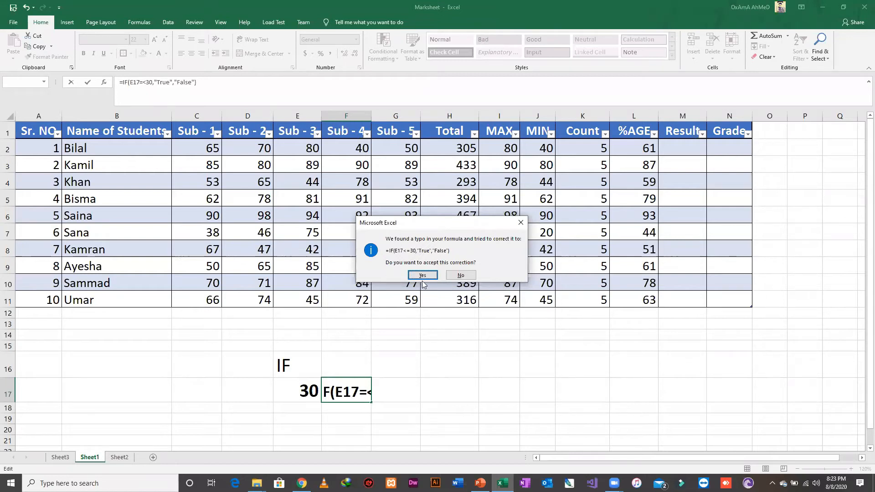
left_click(422, 274)
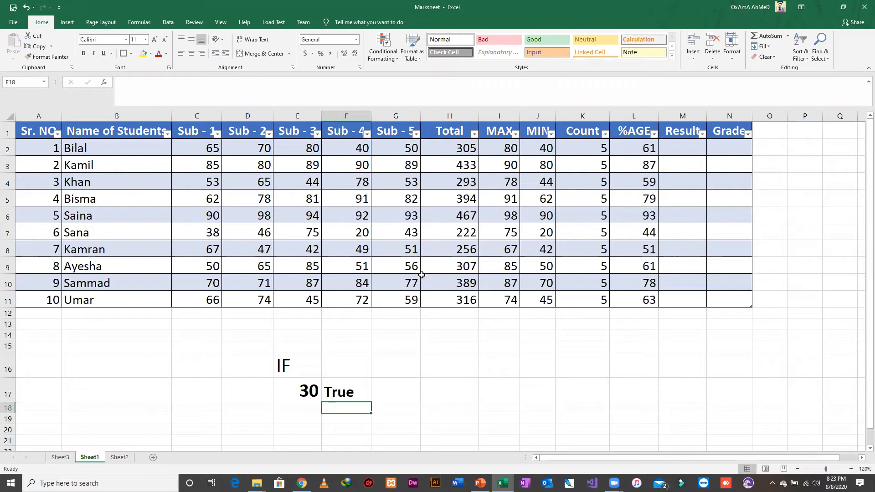
- Test the revised formula by entering 29 and then 20 in cell E17
key("Left")
key("Up")
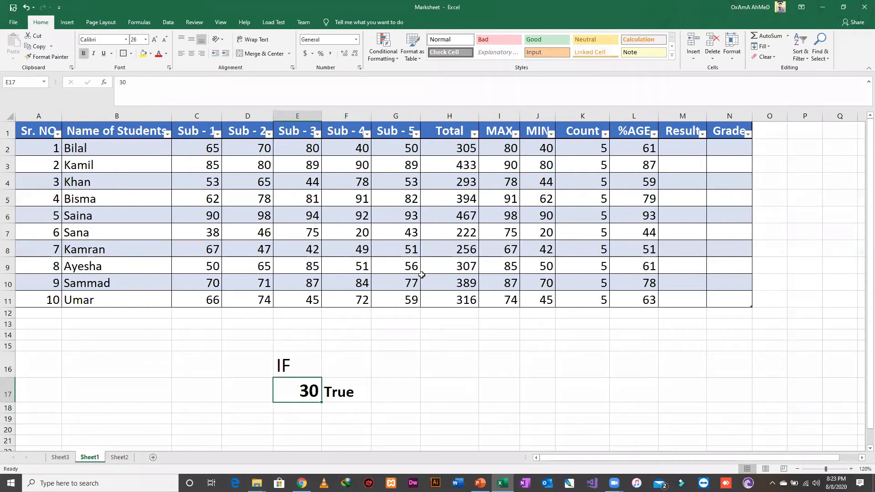
type("29")
key("Return")
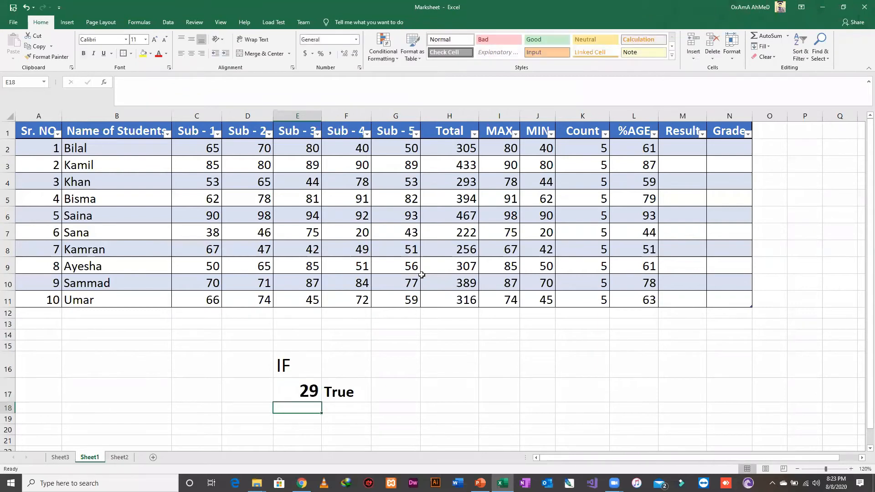
key("Up")
type("20")
key("Return")
- Rewrite the operator in F17's formula as =< and accept the suggested correction to <=
key("Up")
key("Right")
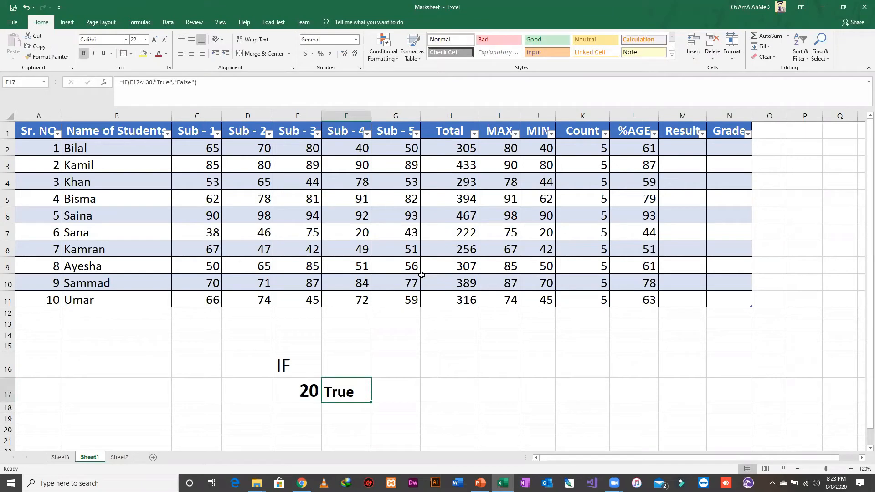
key("F2")
key("Left")
key("Left")
key("Left")
key("Left")
key("Left")
key("Left")
key("Left")
key("Left")
key("Left")
key("Left")
key("Left")
key("Left")
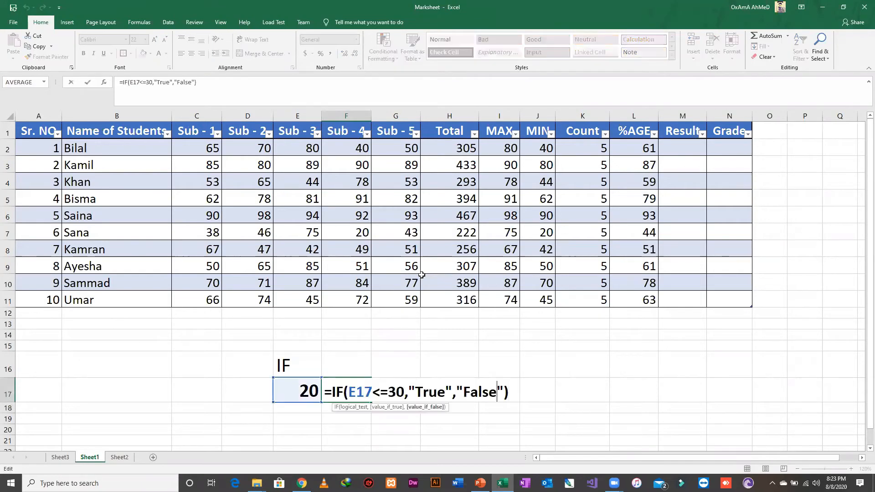
key("Left")
key("Left")
key("Left")
key("Left")
key("Left")
key("Left")
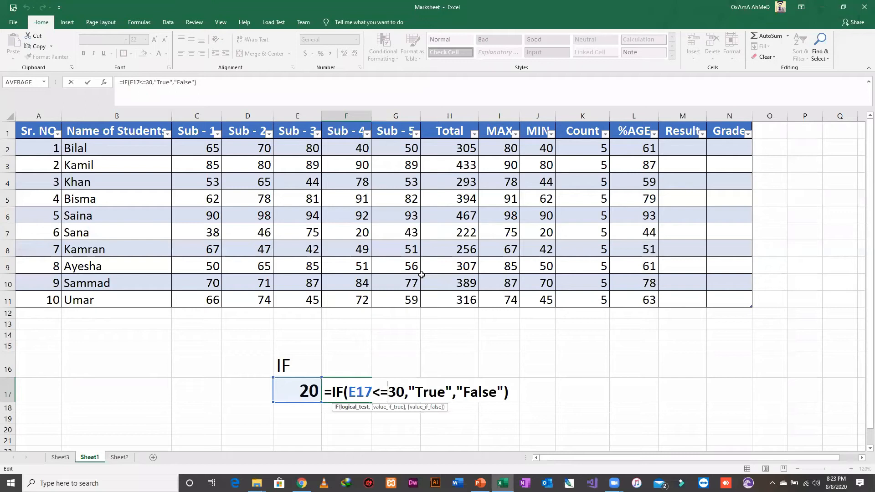
key("BackSpace")
key("Left")
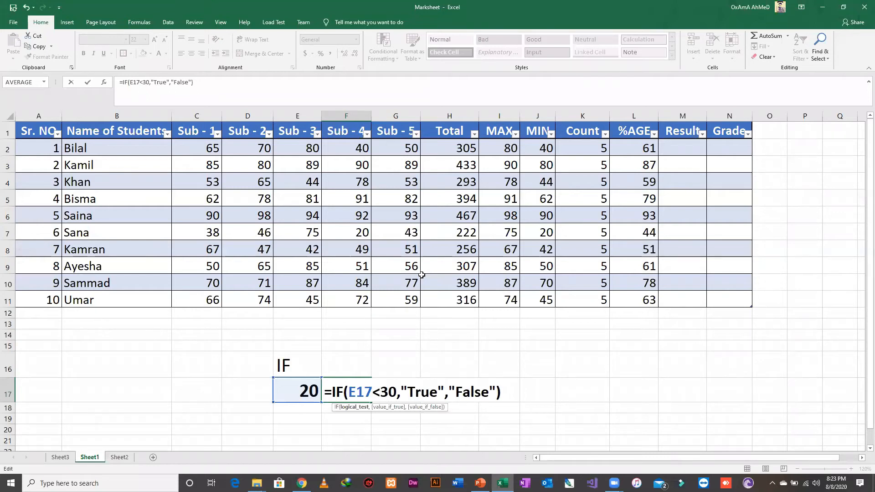
type("=")
key("Return")
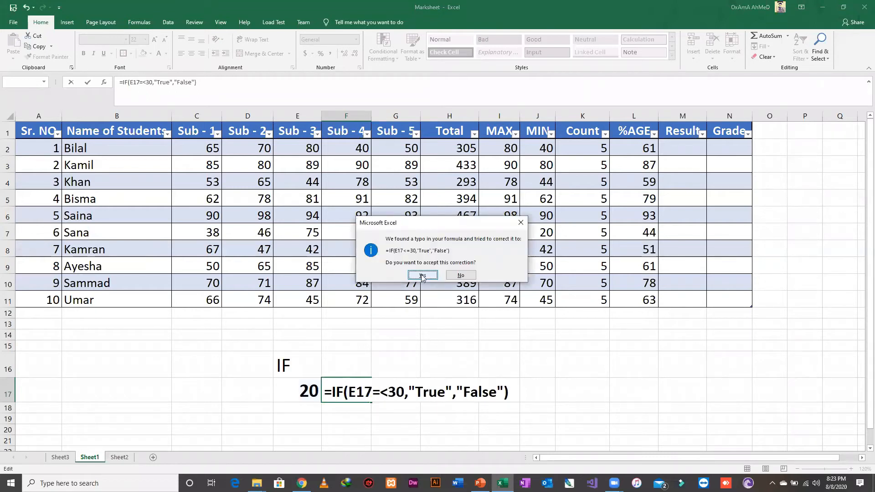
left_click(422, 276)
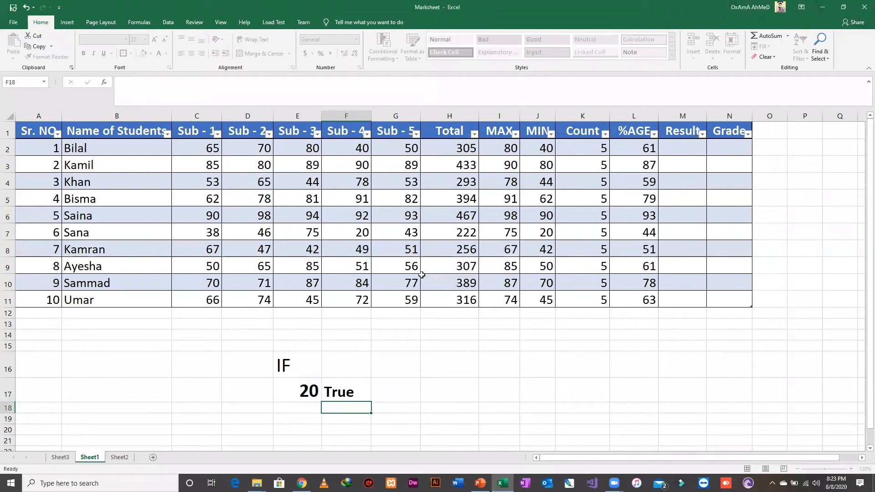
- Try the values 1 and then 31 in cell E17 to check the IF formula
key("Up")
key("Left")
type("1")
key("Return")
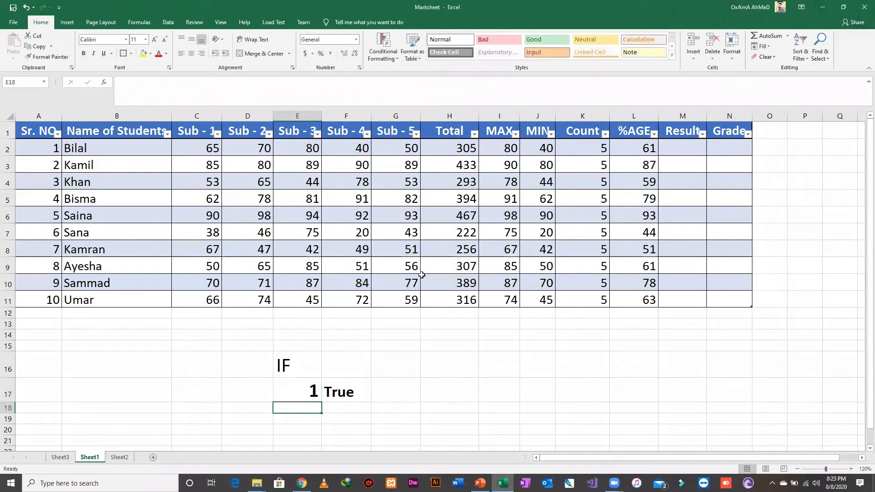
key("Up")
type("31")
key("Return")
- Check the IF formula again with 20 and then the boundary value 30 in cell E17
key("Up")
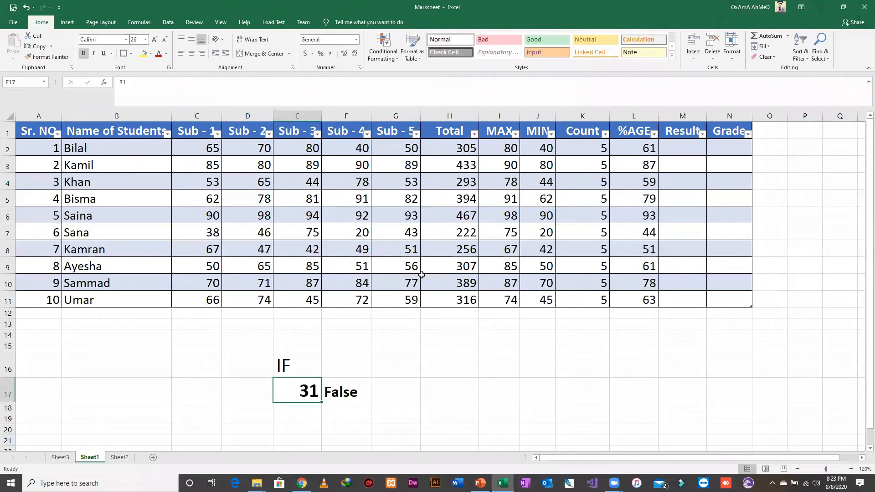
type("20")
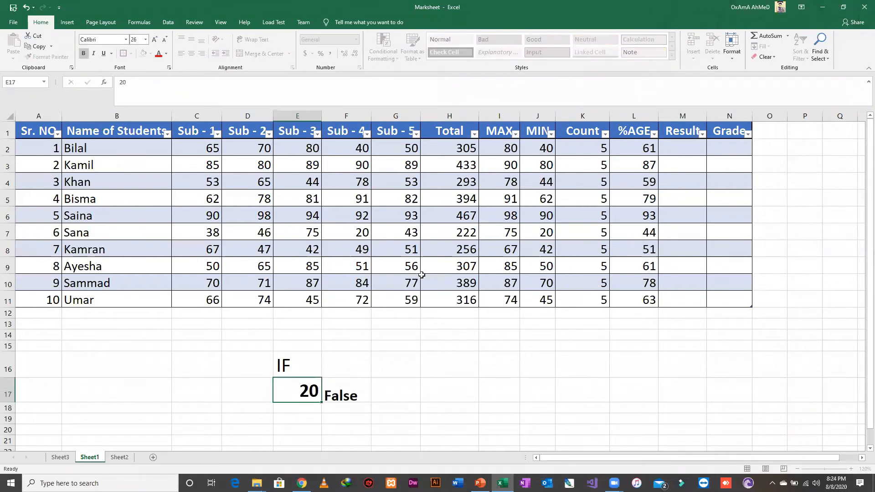
key("Return")
key("Up")
type("30")
key("Return")
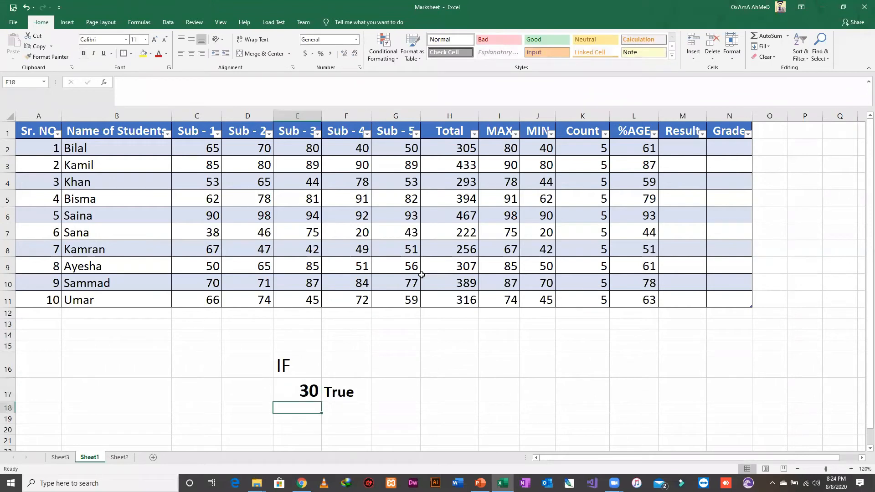
- Set the sample value in cell E17 to 31
key("Up")
type("31")
key("ctrl+Return")
key("Return")
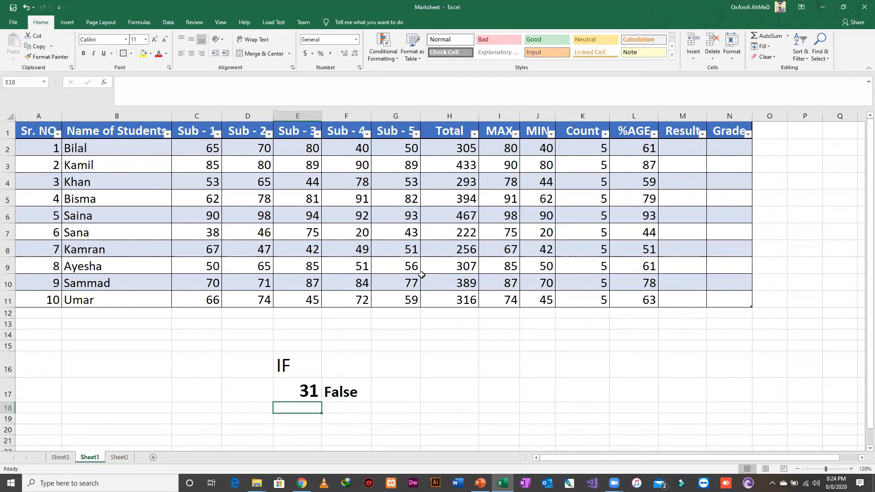
- Start an IF formula in M2, the first Result cell, using the same row's %AGE as the value to test
key("Up")
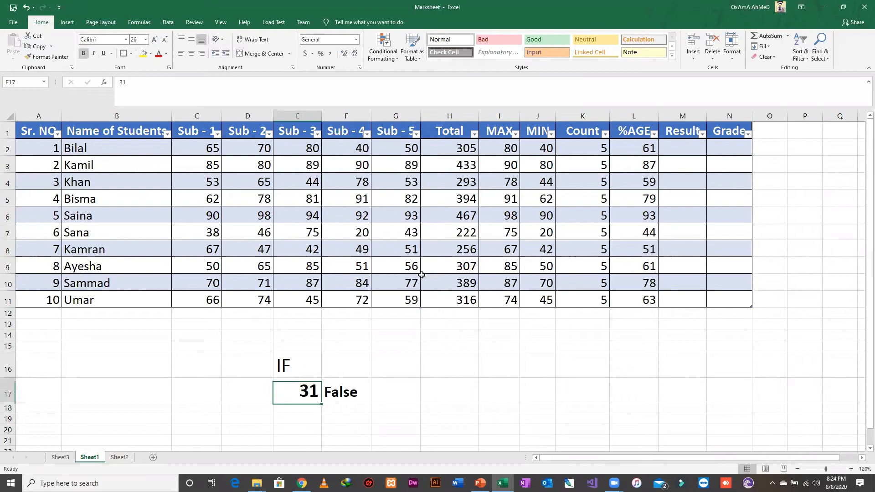
key("Right")
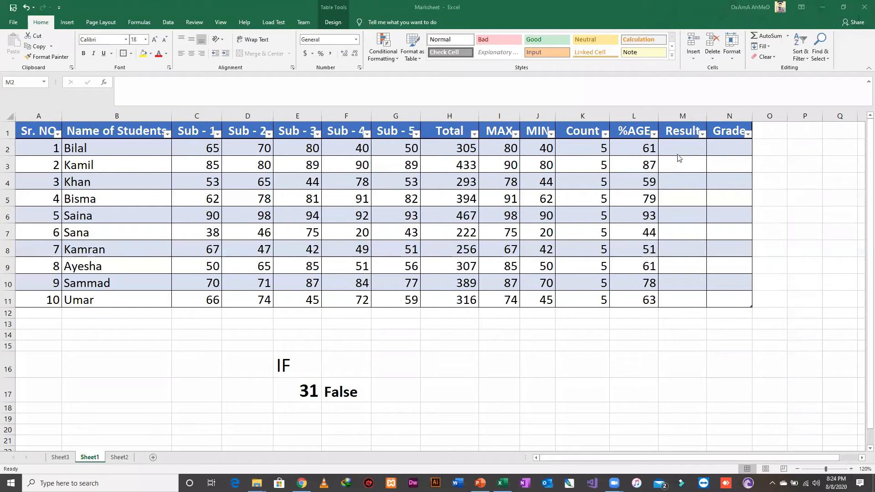
left_click(677, 145)
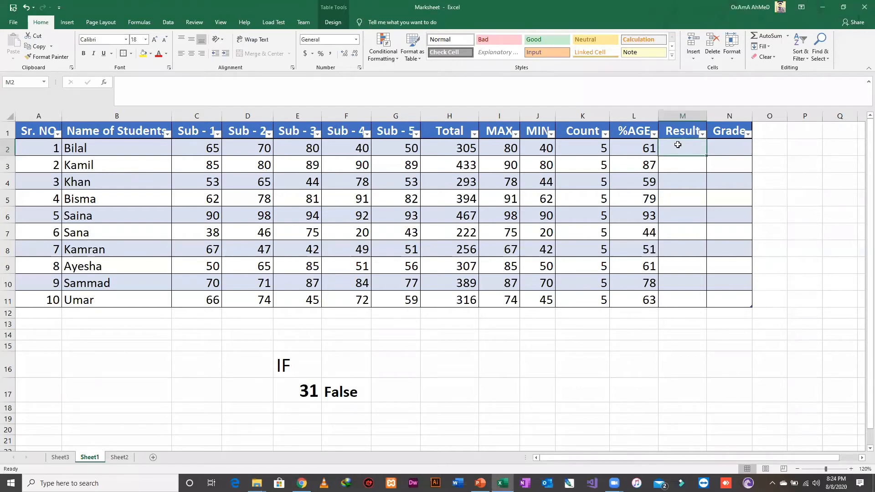
type("=IF(")
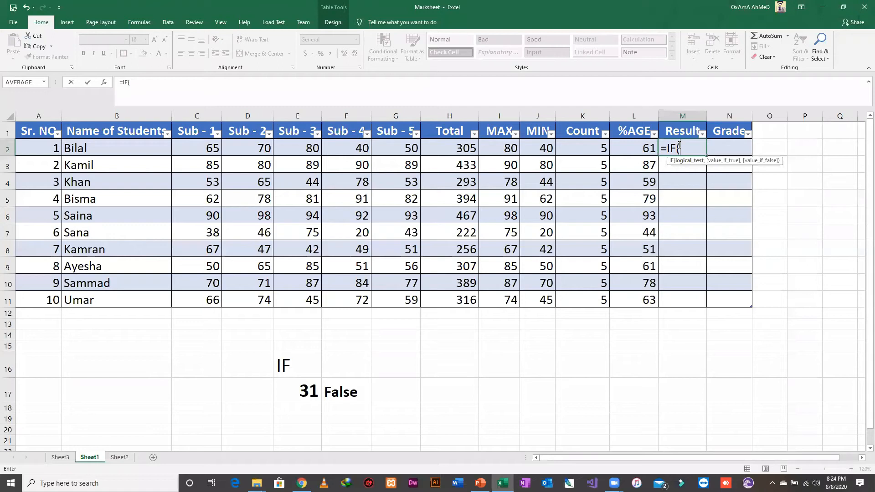
key("Left")
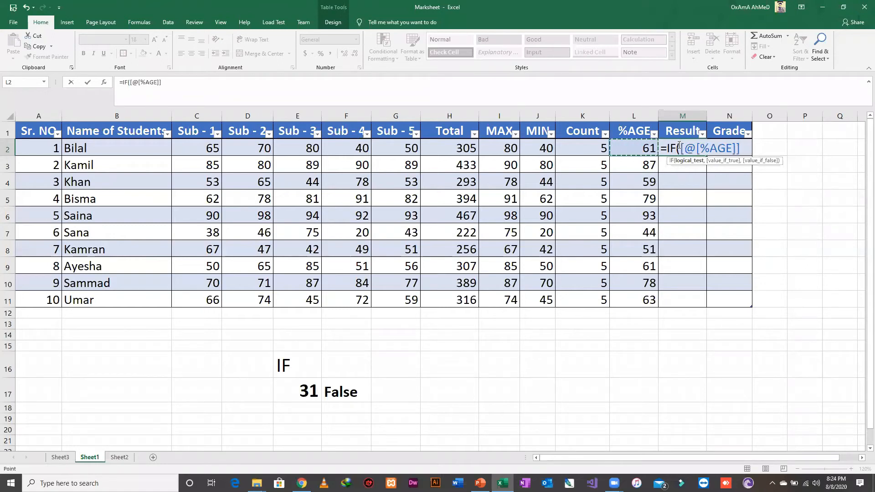
key("alt+Tab")
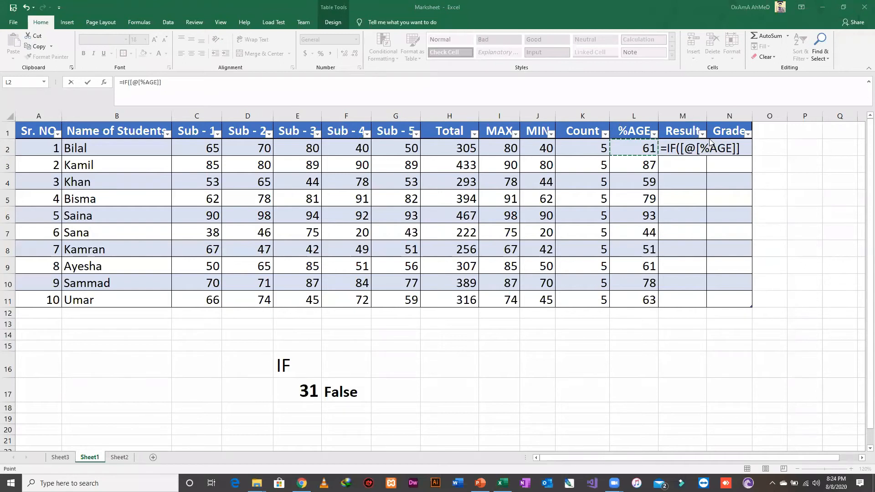
key("alt+Tab")
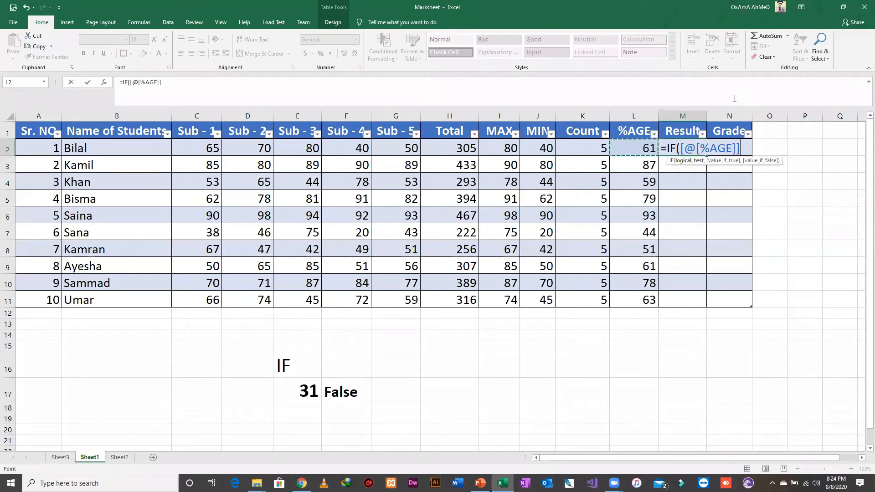
- Complete the IF formula with the test =>70, returning "Pass" if true and "Fail" if false, and try to enter it
type("=>")
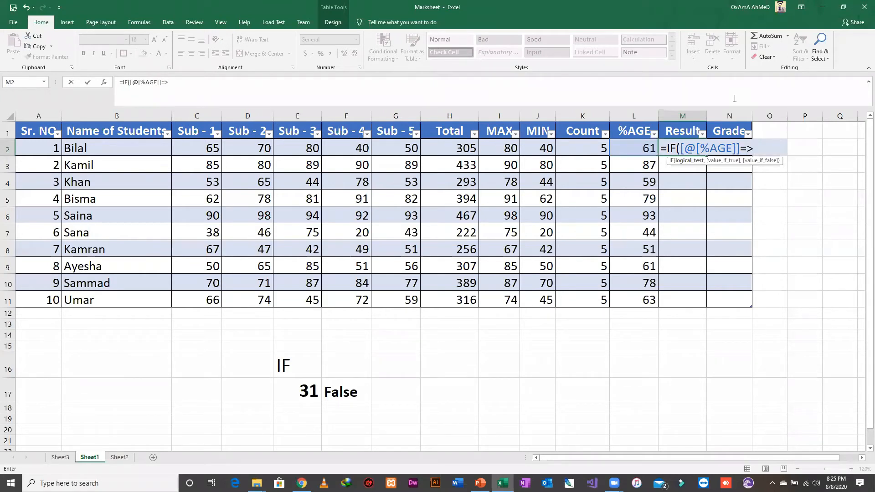
type("70,\"")
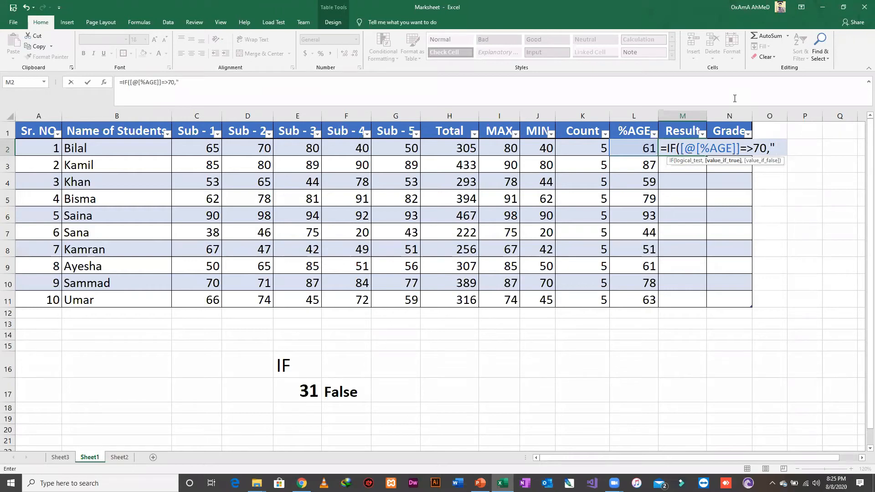
type("Pass")
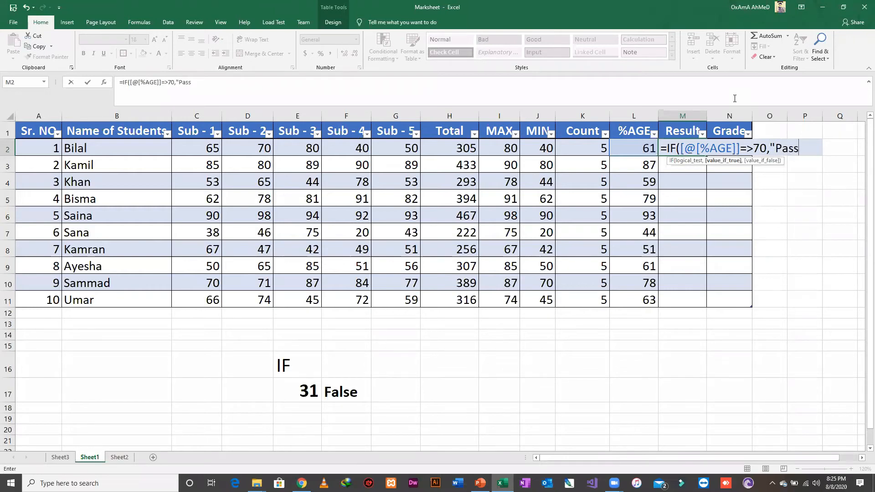
type("\",")
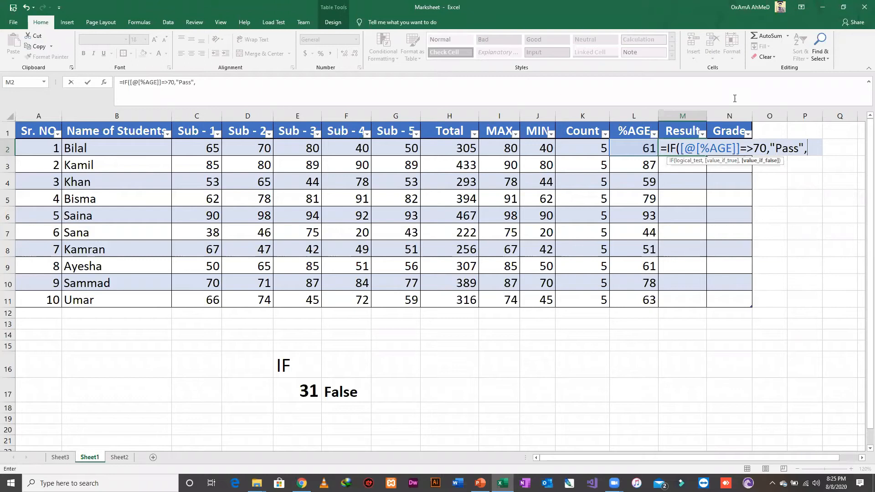
type("\"Fail")
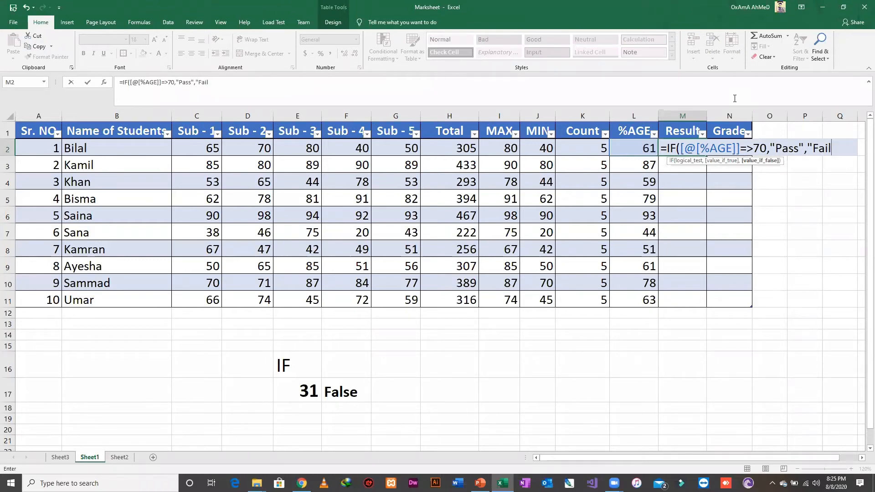
type("\"")
key("Return")
key("Return")
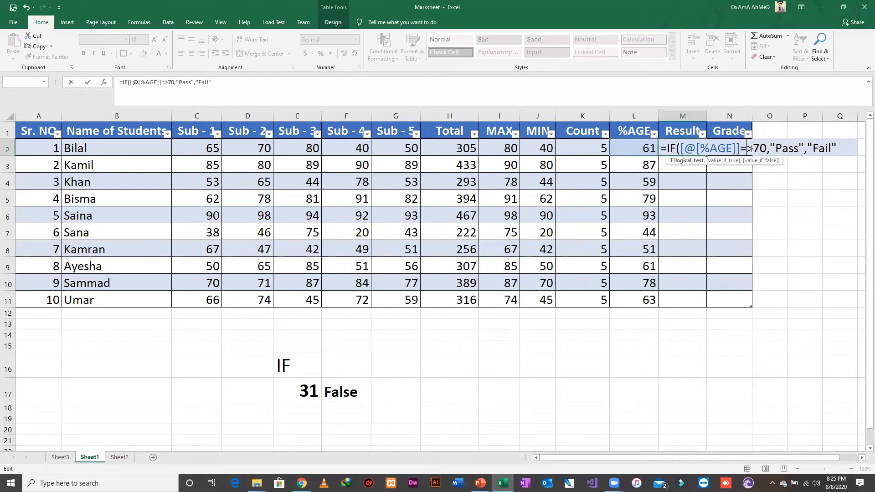
- Correct the operator in M2's formula to >= and enter it for the Result column
key("BackSpace")
type("=")
key("Return")
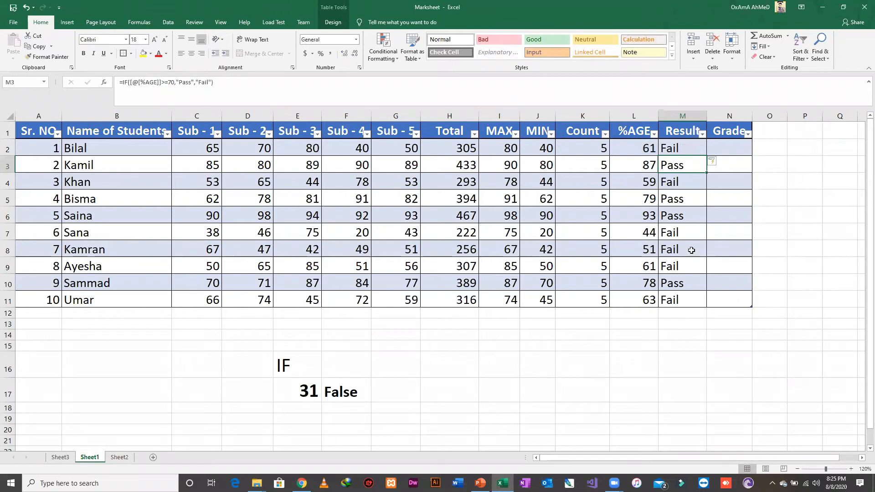
- Check the Result column row by row against each student's %AGE and the pass mark of 70
key("alt+Tab")
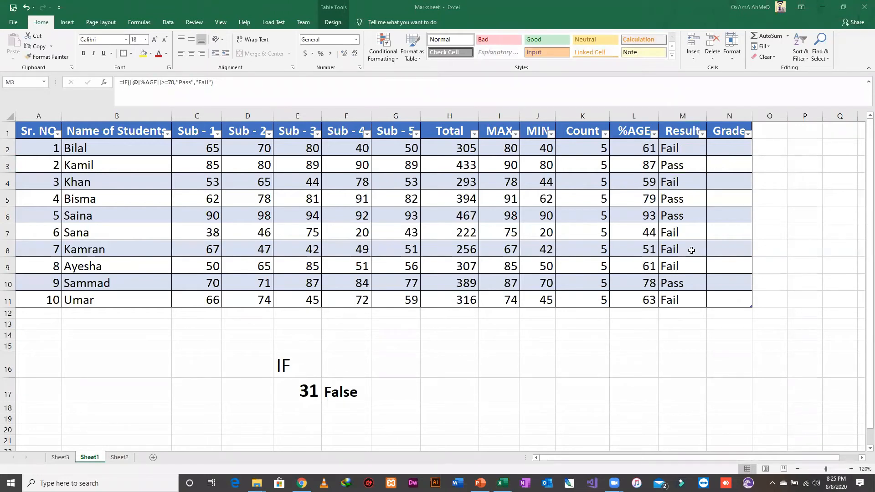
key("alt+Tab")
left_click(687, 148)
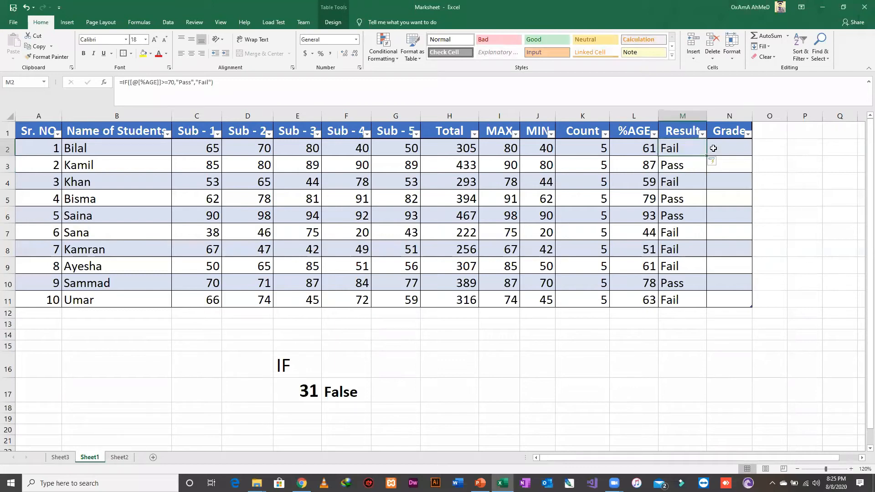
key("Left")
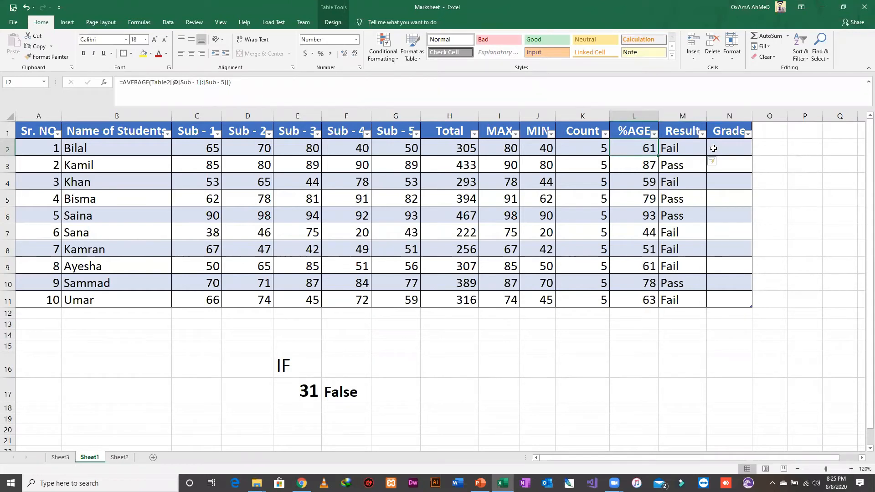
key("Right")
key("Down")
key("Left")
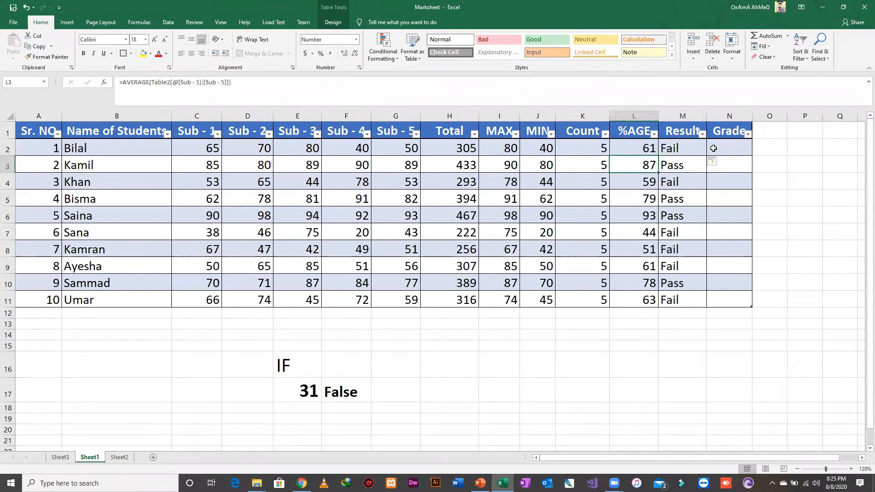
key("Right")
key("Down")
key("Left")
key("Right")
key("Down")
key("Left")
key("Right")
key("Down")
key("Left")
key("Right")
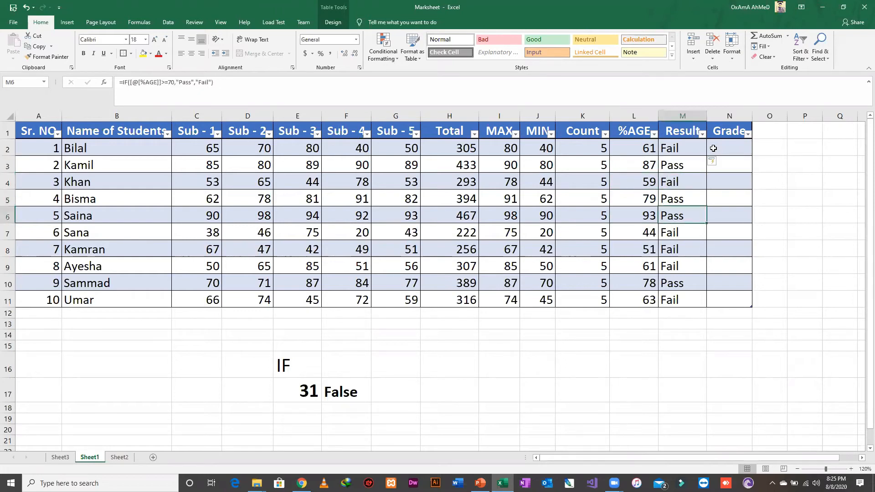
key("Down")
key("Down")
key("Down")
key("Down")
key("Down")
key("Left")
key("Right")
key("Up")
key("Up")
key("Up")
key("Up")
key("Up")
key("Up")
key("Up")
key("Up")
key("Up")
key("Up")
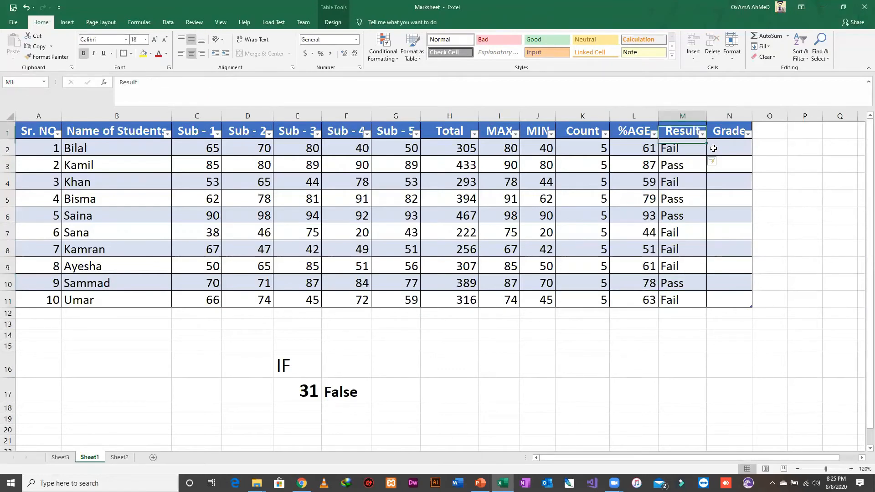
- Try 90 as the first student's %AGE in L2 to test the Result formula, and undo the change
key("Left")
key("Down")
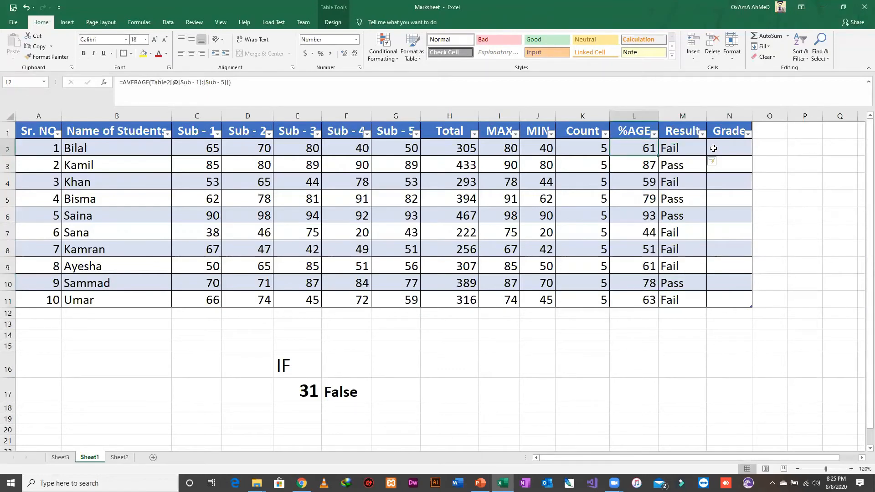
type("90")
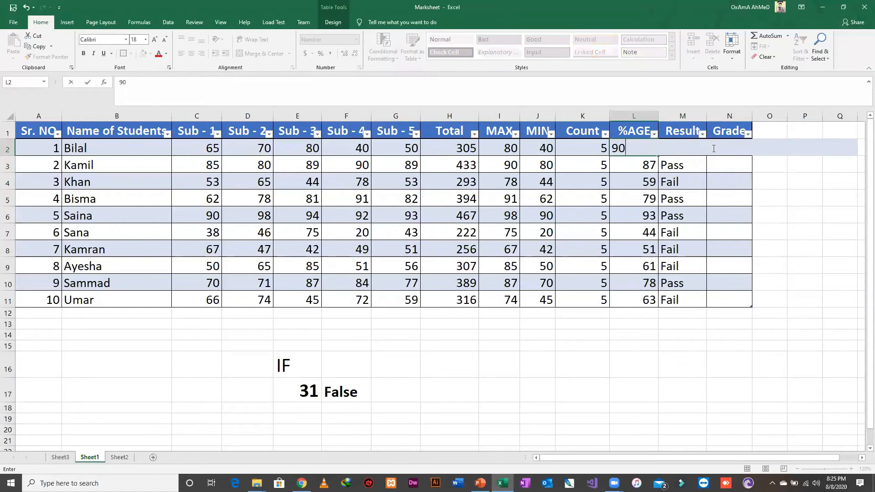
key("Return")
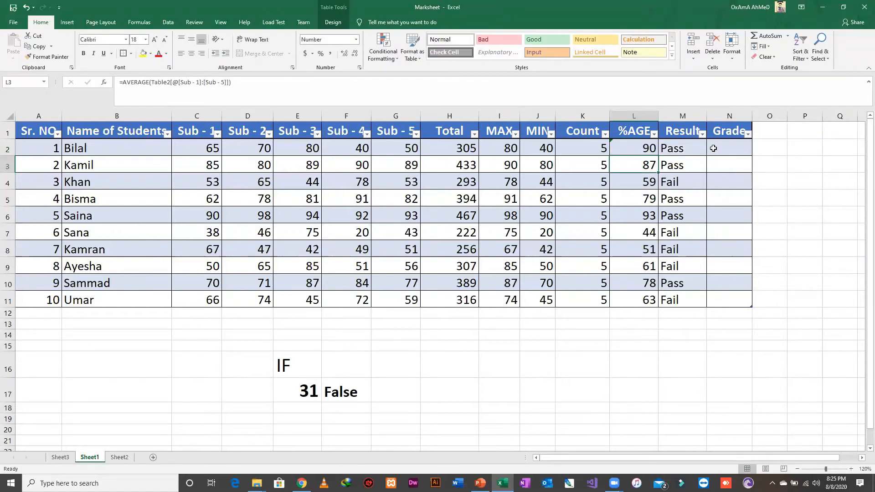
key("ctrl+z")
key("Right")
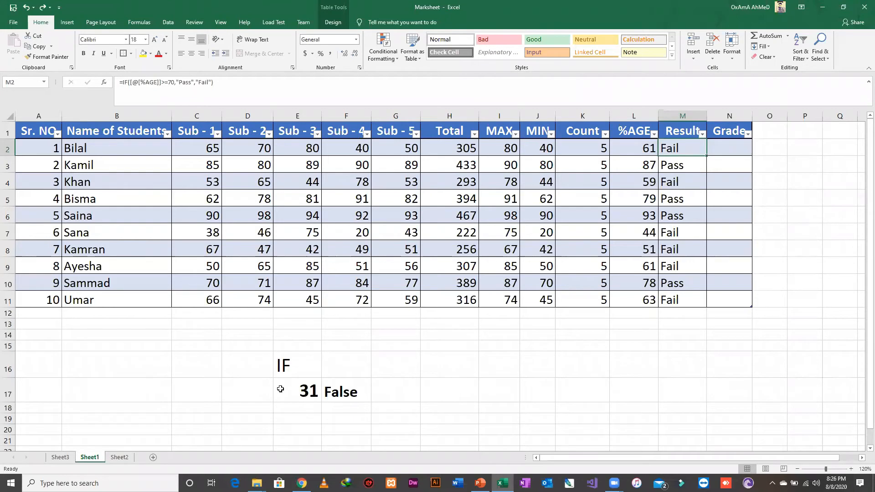
- Copy the IF label from E16 to E18 and extend the copy to read "IF AND"
left_click(288, 365)
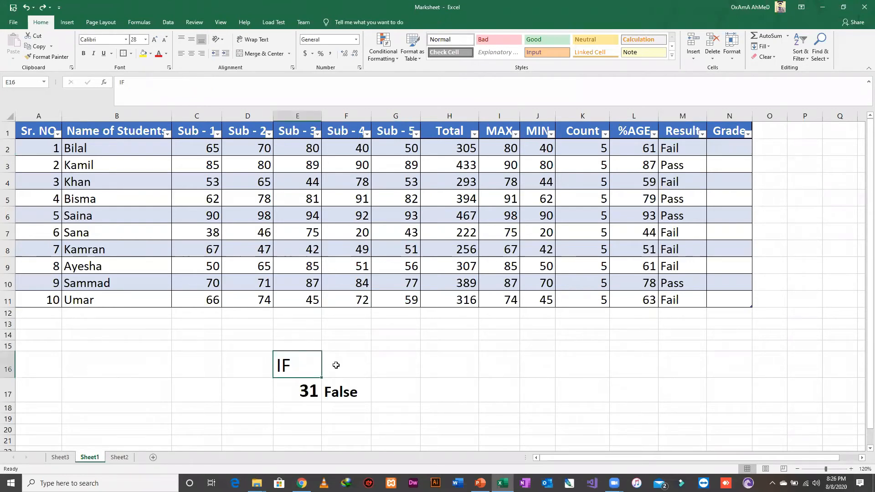
key("ctrl+c")
left_click(318, 416)
key("ctrl+v")
double_click(319, 413)
type("AND")
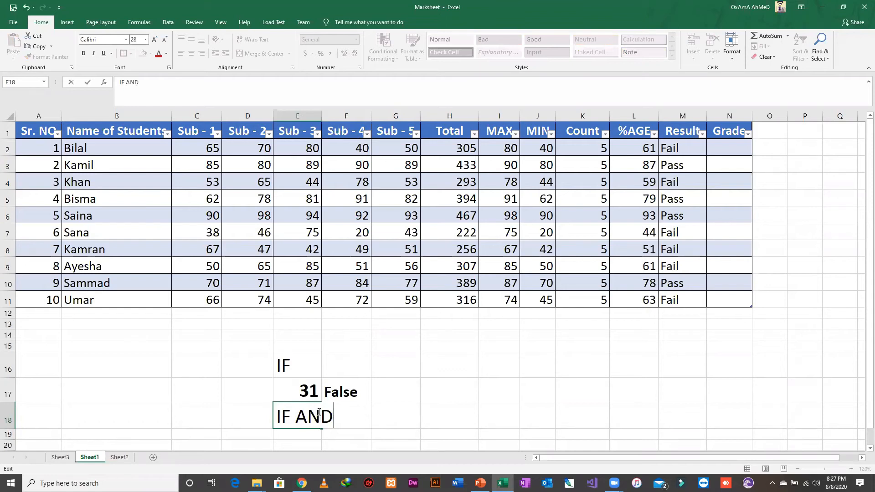
key("Return")
left_click(318, 413)
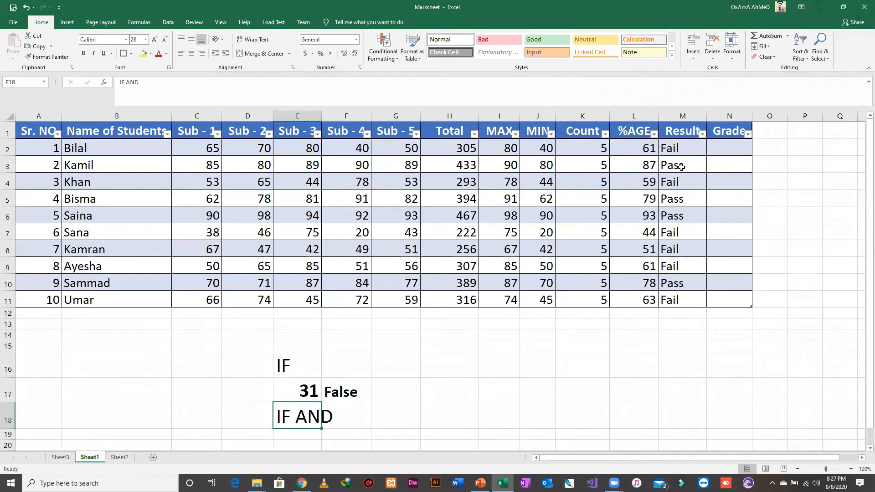
left_click(761, 160)
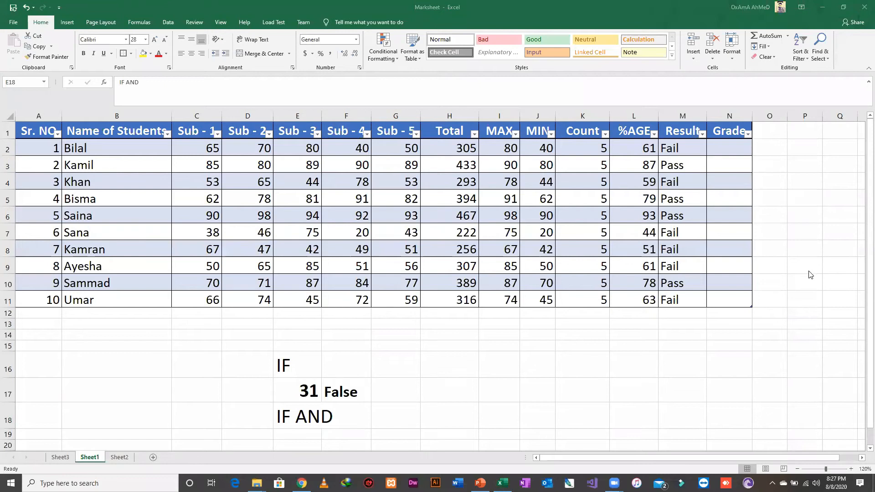
left_click(724, 458)
left_click_drag(791, 457, 808, 457)
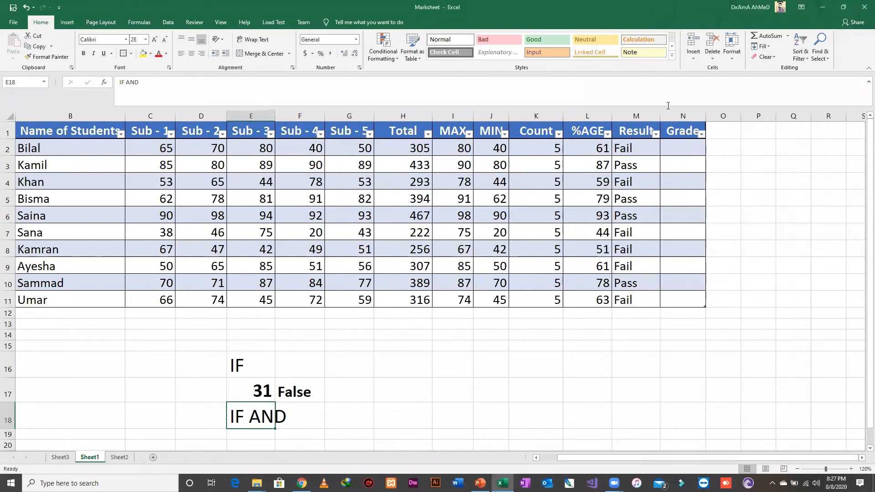
left_click(691, 119)
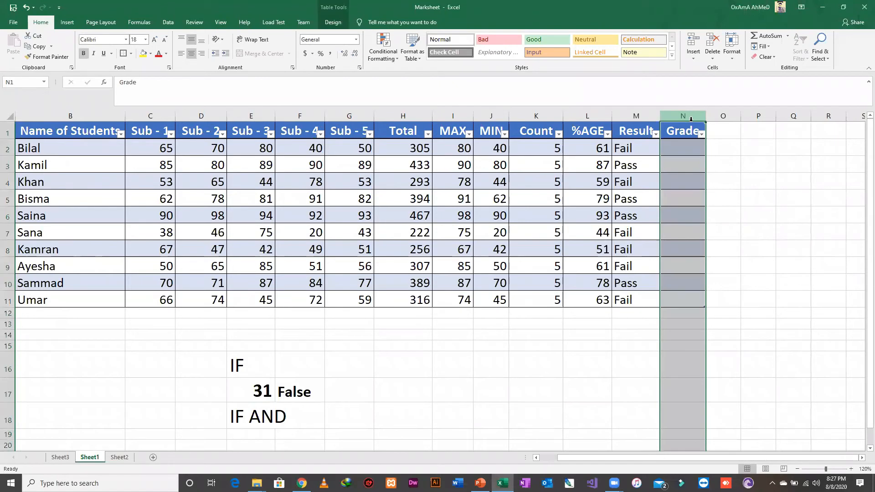
left_click(708, 129)
left_click(679, 113)
left_click(736, 166)
left_click(682, 115)
left_click(736, 146)
left_click(679, 111)
left_click(727, 172)
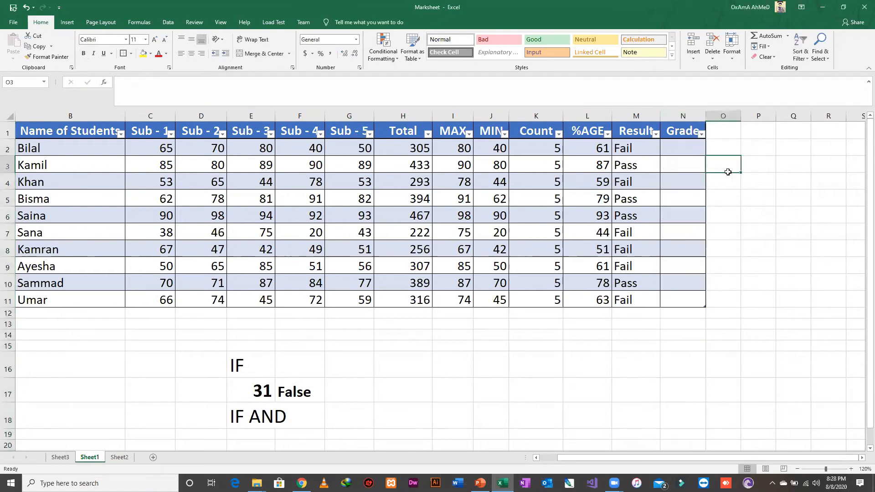
- Alternate the column selection between Grade and the empty column O, ending with the Grade cells N2:N11 selected
left_click(683, 166)
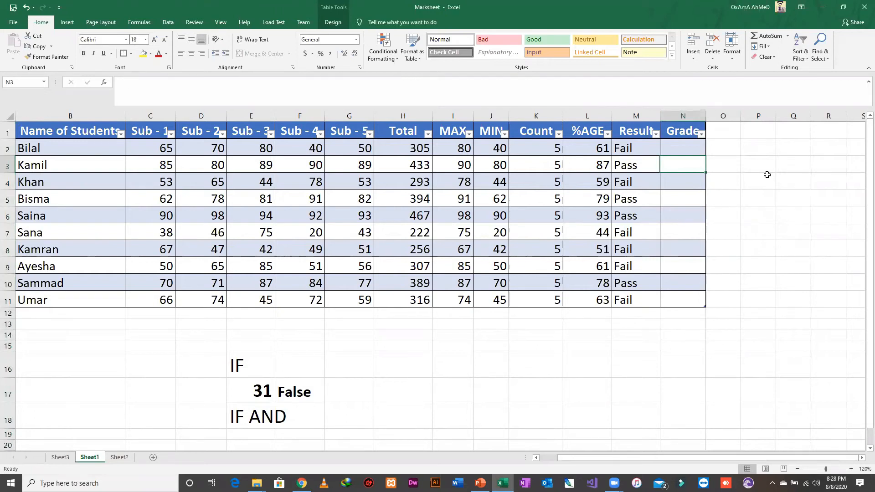
key("ctrl+space")
key("Right")
key("ctrl+space")
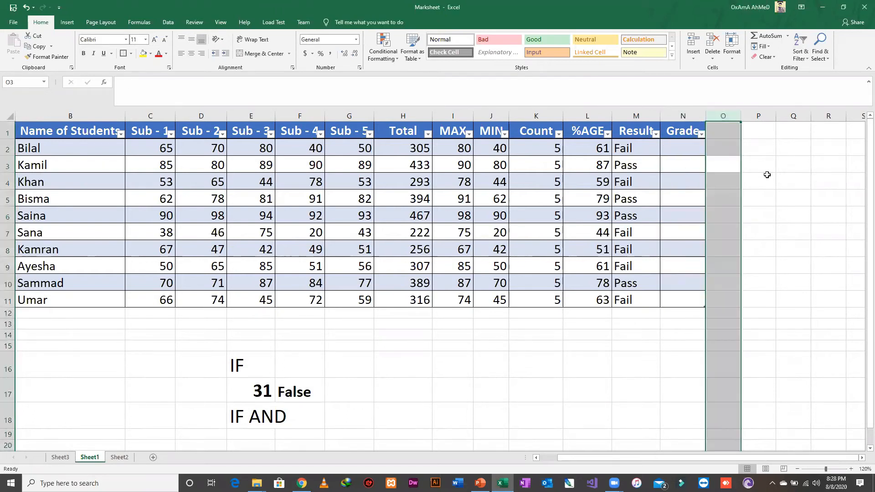
key("Left")
key("ctrl+space")
key("Right")
key("ctrl+space")
key("Left")
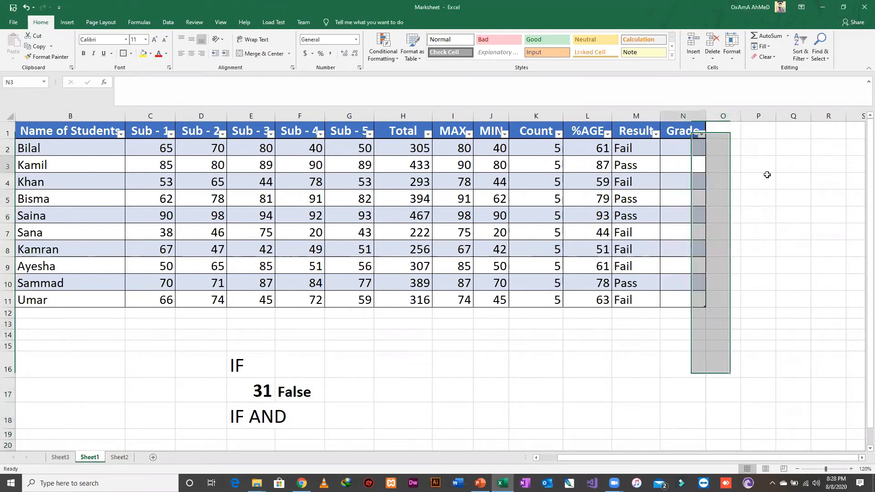
key("ctrl+space")
key("ctrl+space")
key("ctrl+space")
key("Right")
key("Left")
key("ctrl+space")
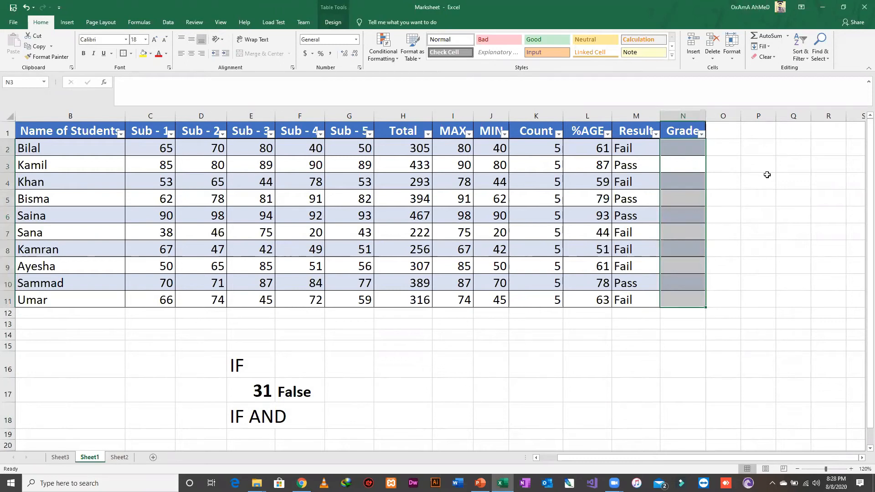
key("ctrl+space")
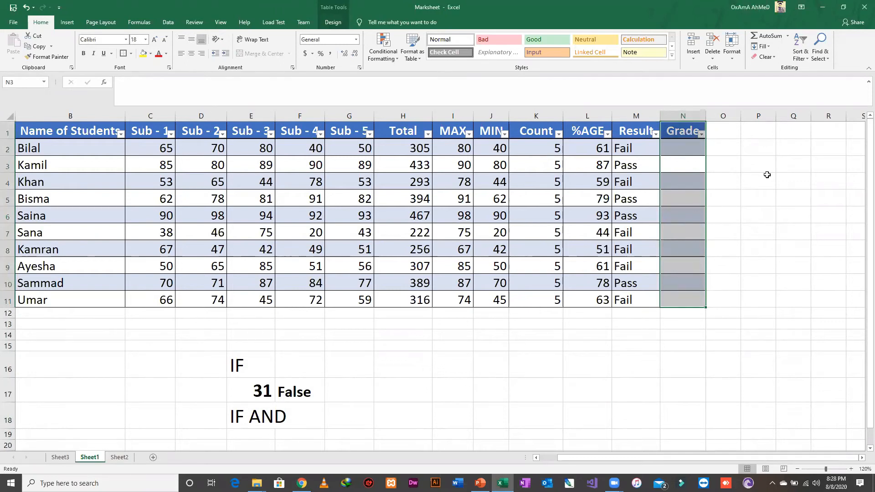
key("ctrl+space")
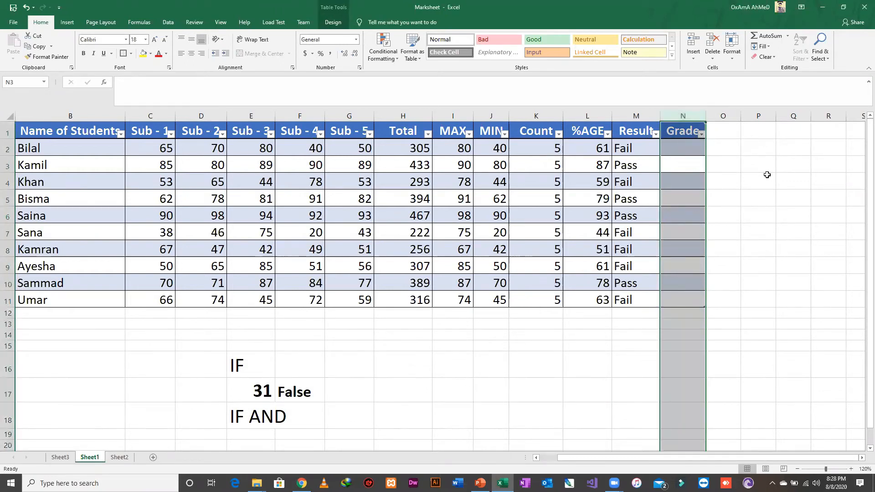
key("Right")
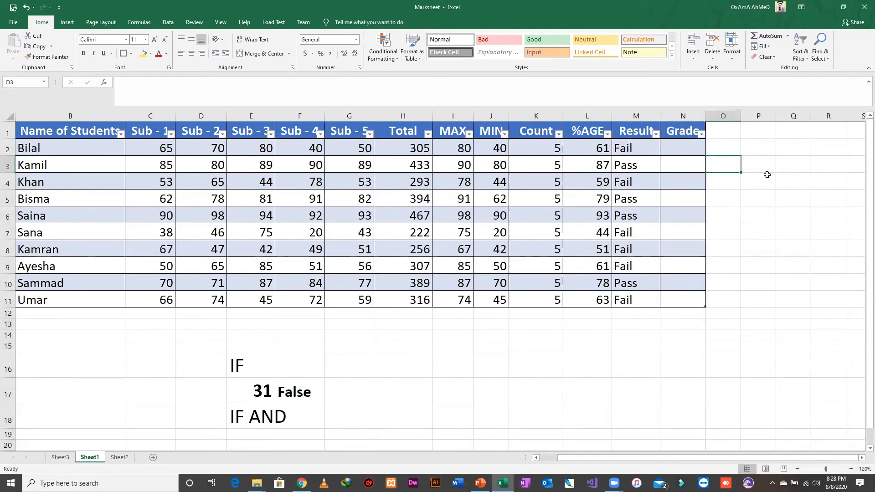
key("ctrl+space")
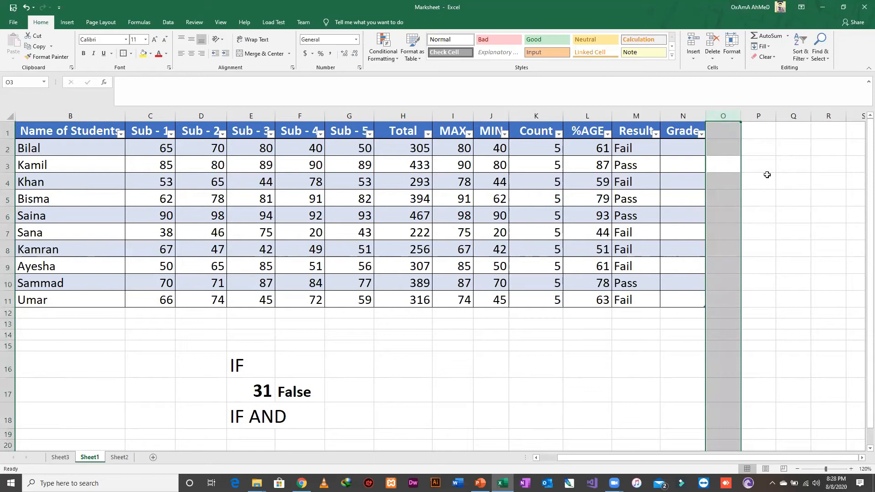
key("Right")
key("Left")
key("alt+space")
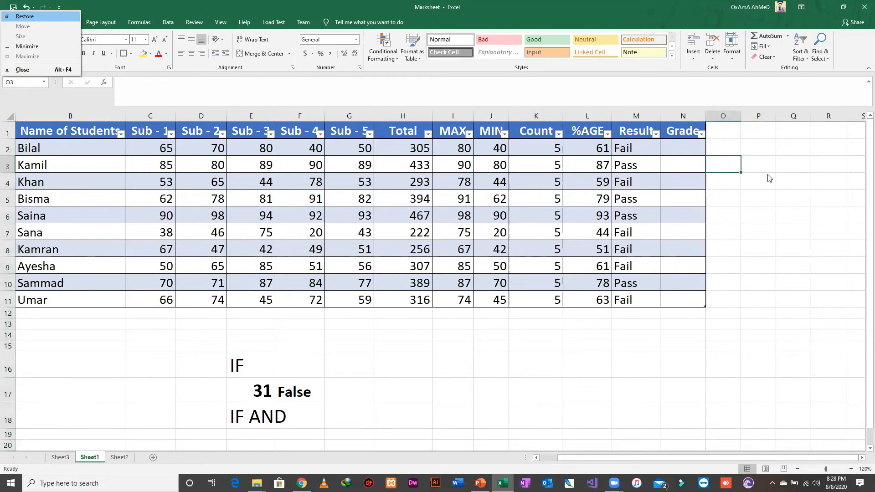
left_click(767, 181)
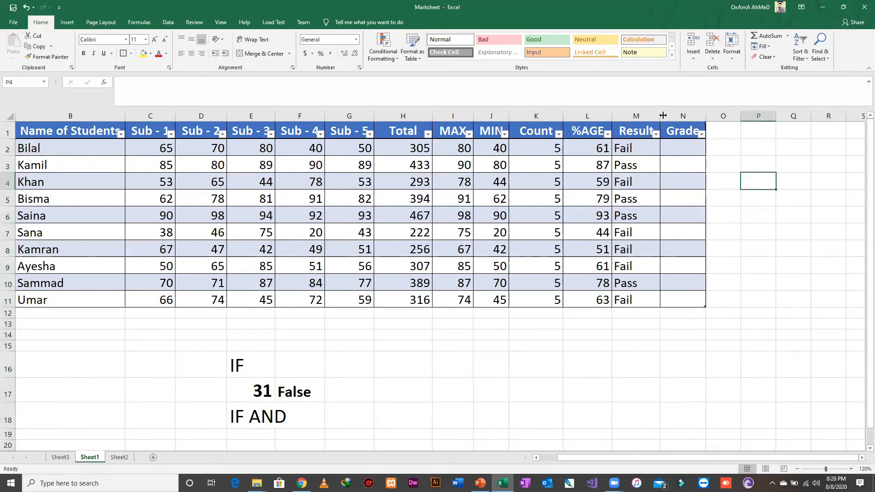
- Insert a new table column between Result and Grade and title it "Result 2"
left_click(677, 116)
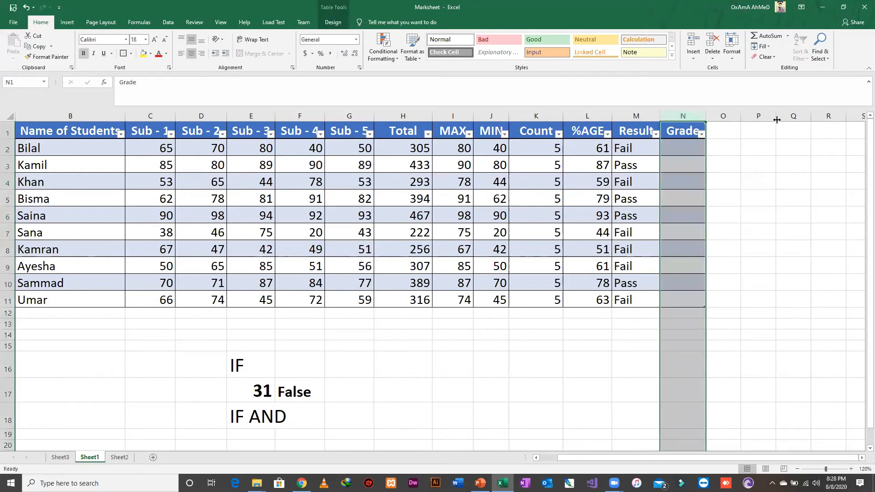
key("ctrl+plus")
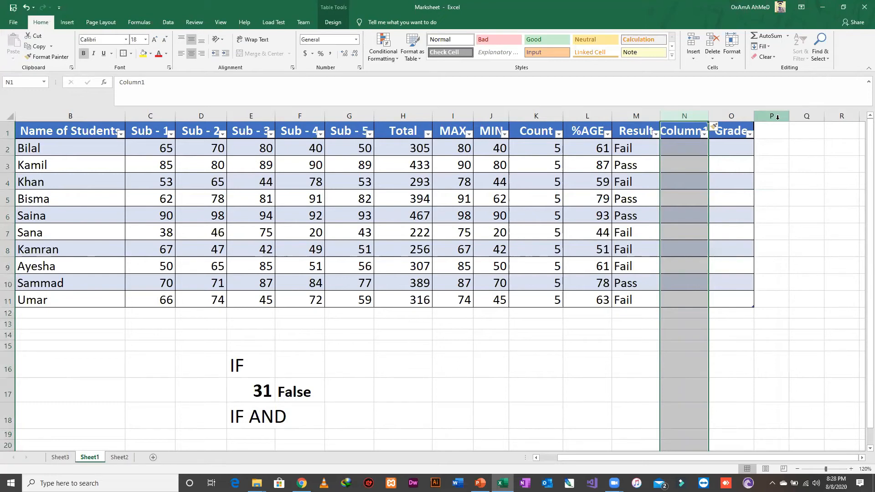
key("Right")
key("Left")
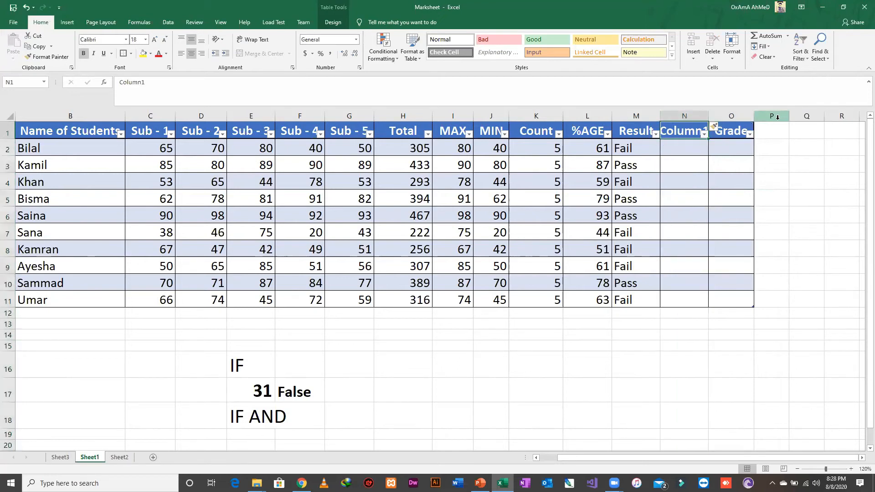
type("Result")
key("Return")
key("Left")
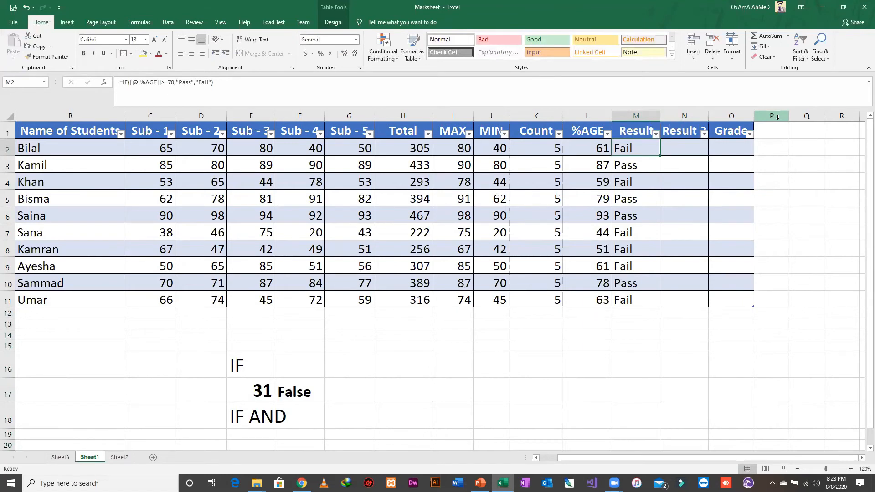
key("Right")
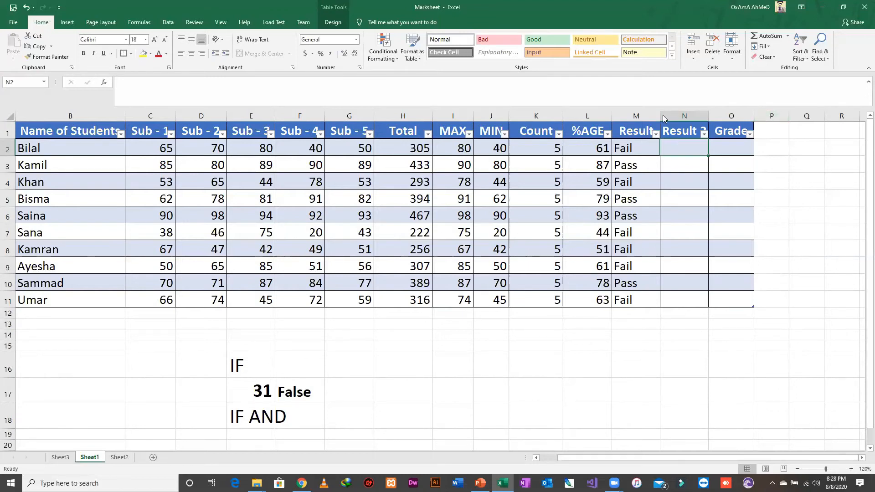
- Start an IF formula with a nested AND function in the first Result 2 cell, N2
left_click(715, 164)
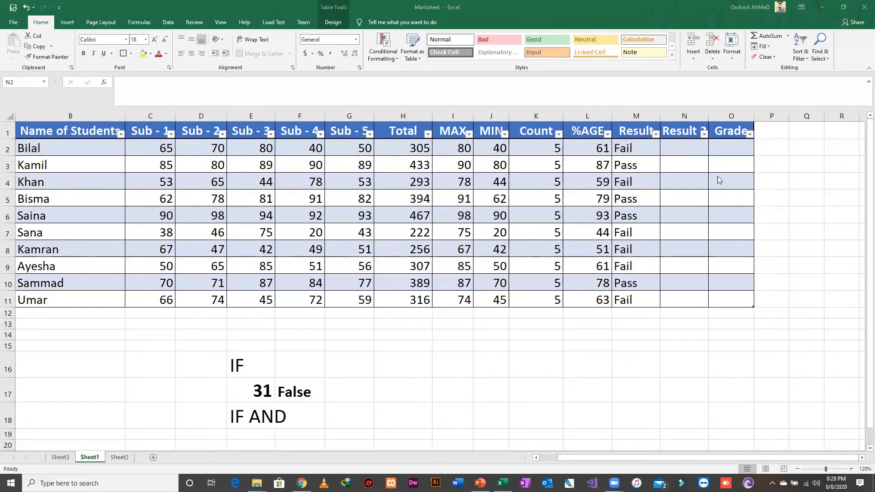
left_click(691, 150)
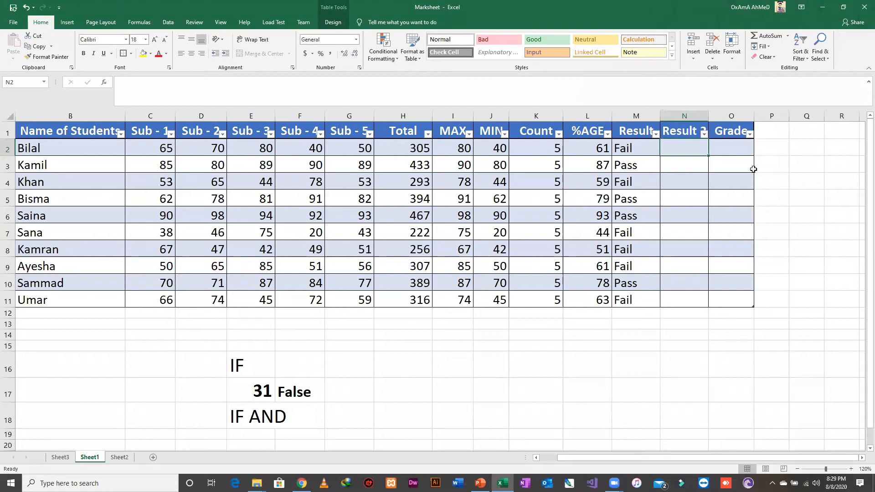
type("=if")
key("Tab")
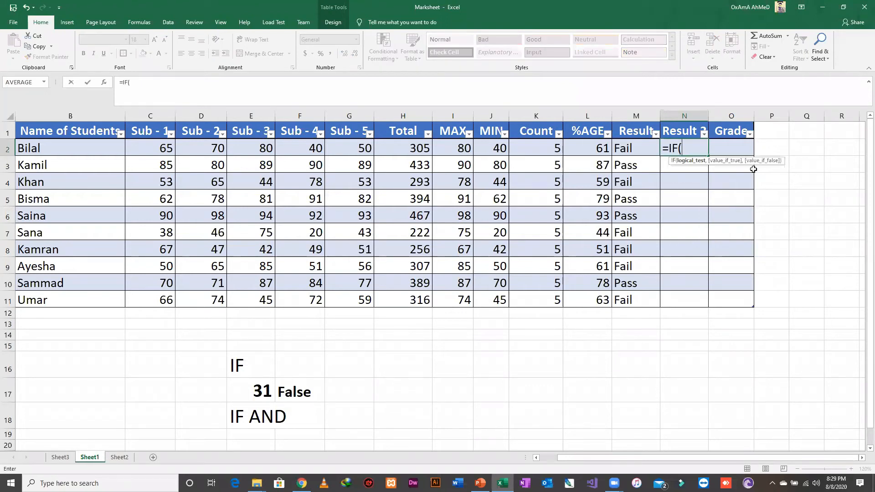
type("A")
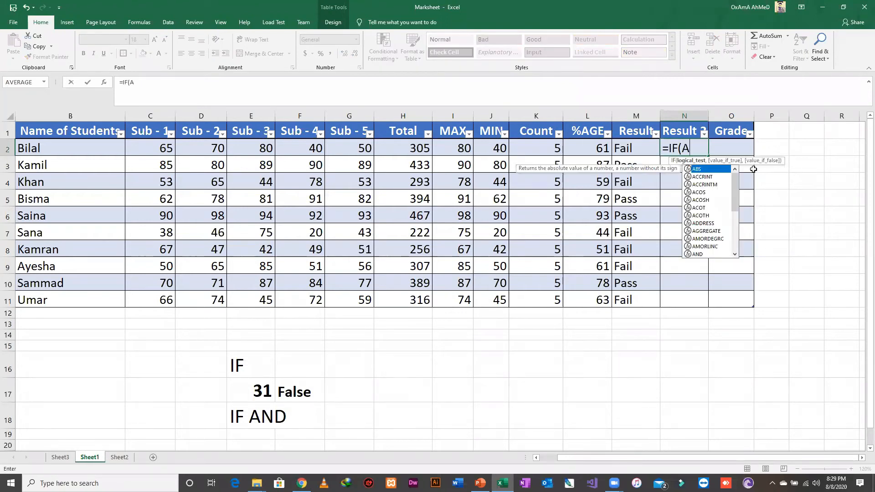
type("ND")
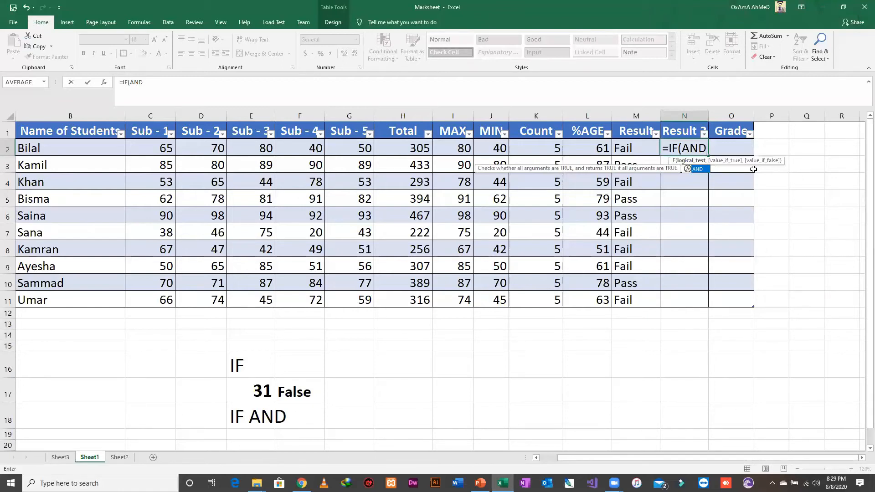
type("(")
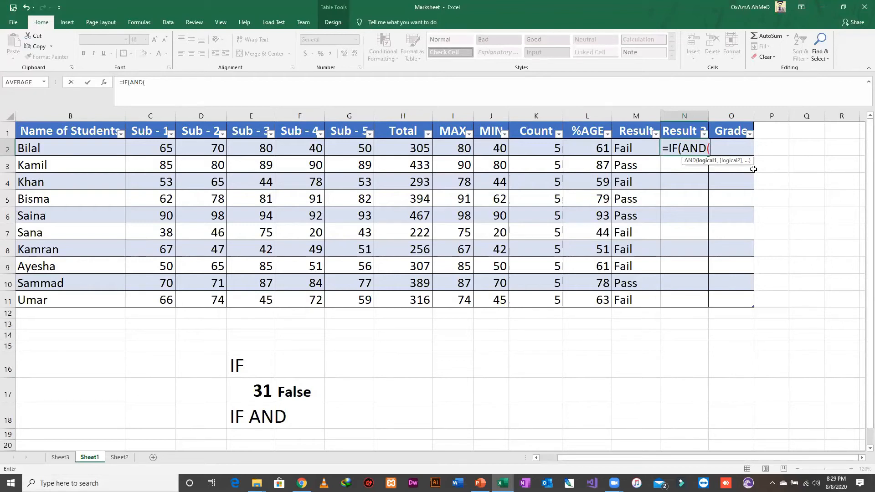
- Add the first AND condition to the N2 formula, requiring the row's Sub - 1 mark to be >=40
key("Left")
key("Left")
key("Left")
key("Left")
key("Left")
key("Left")
key("Left")
key("Left")
key("Left")
key("Left")
key("Left")
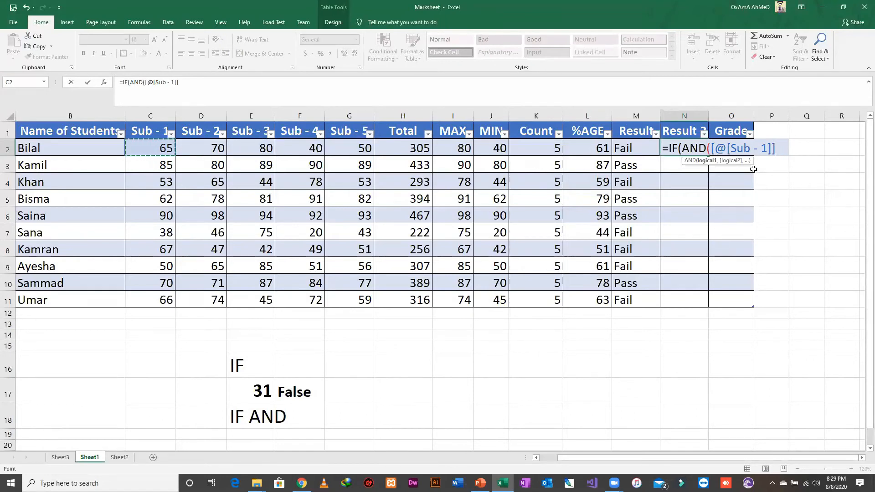
type(">=")
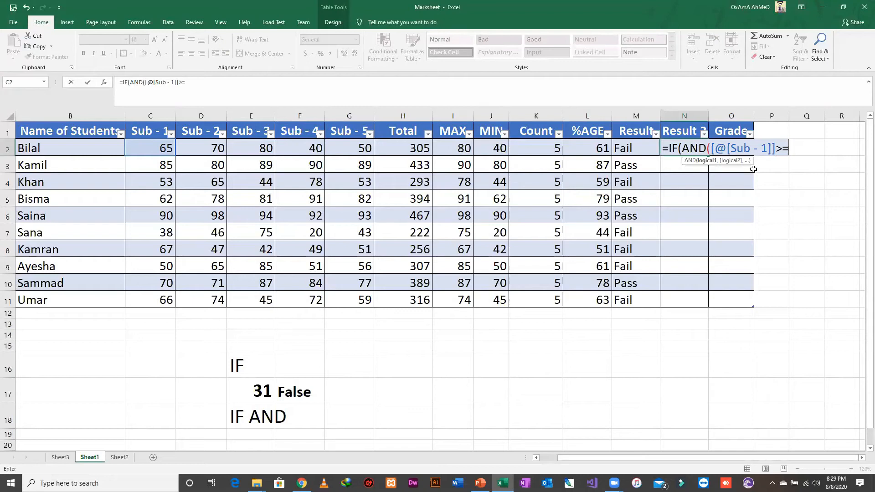
type("40")
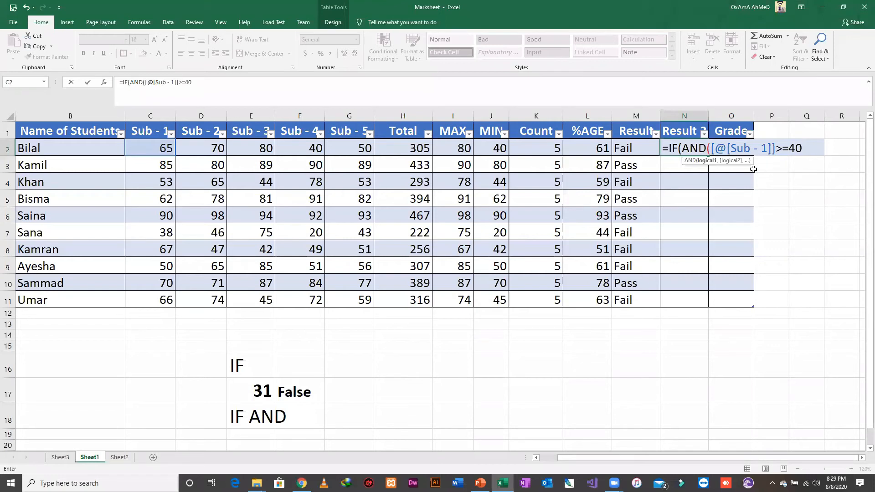
- Add a second AND condition requiring the row's Sub - 2 mark to be >=40
type(",")
key("Left")
key("Left")
key("Left")
key("Left")
key("Left")
key("Left")
key("Left")
key("Left")
key("Left")
key("Left")
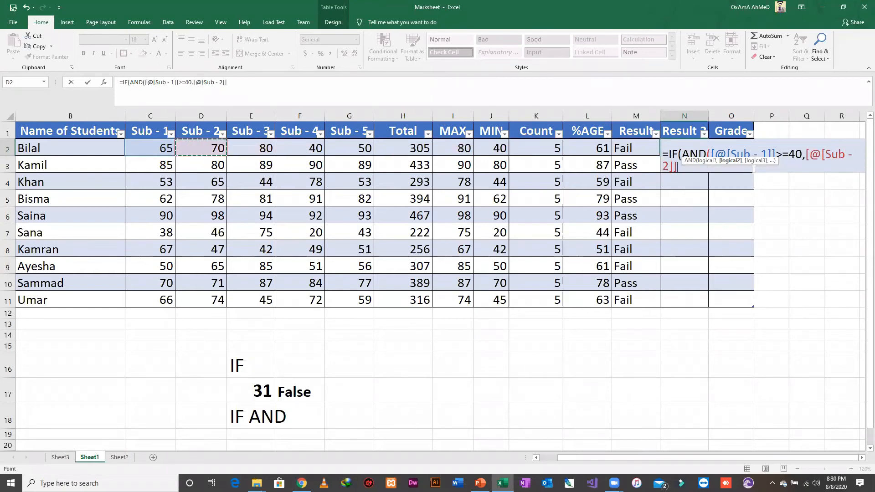
type(">=")
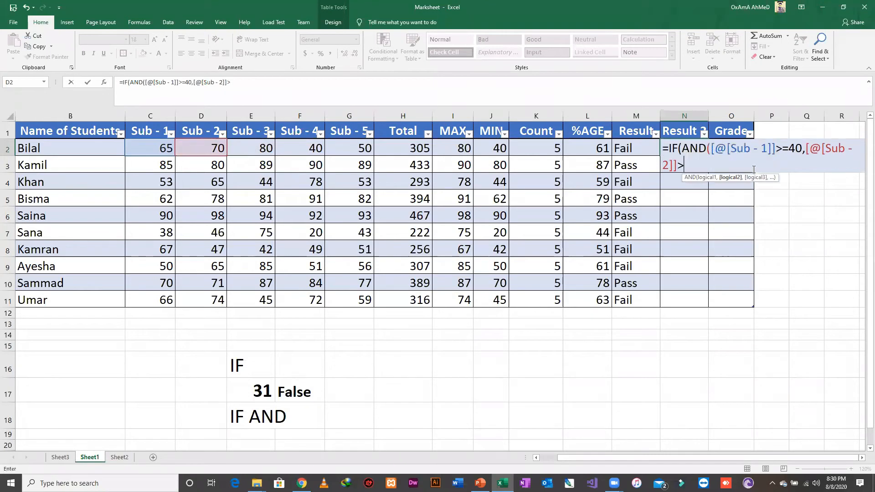
type("40")
- Add a third AND condition requiring the row's Sub - 3 mark to be >=40
type(",")
key("Left")
key("Left")
key("Left")
key("Left")
key("Left")
key("Left")
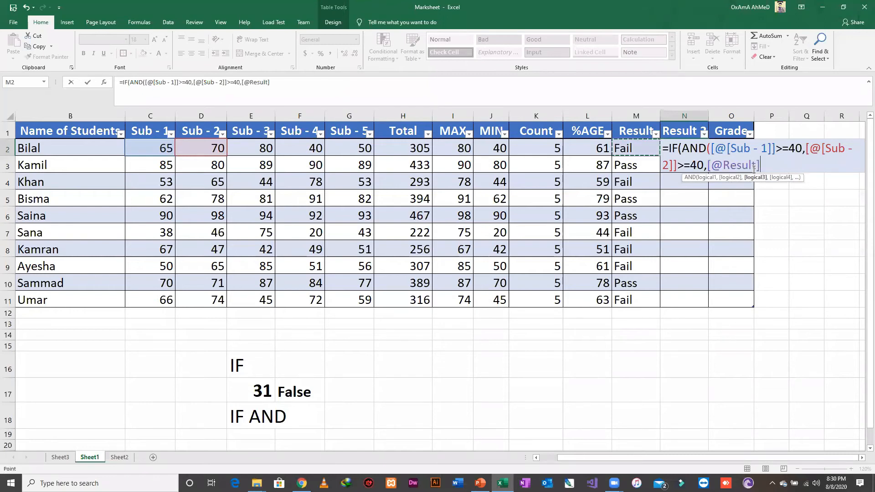
key("Left")
key("Left")
key("Left")
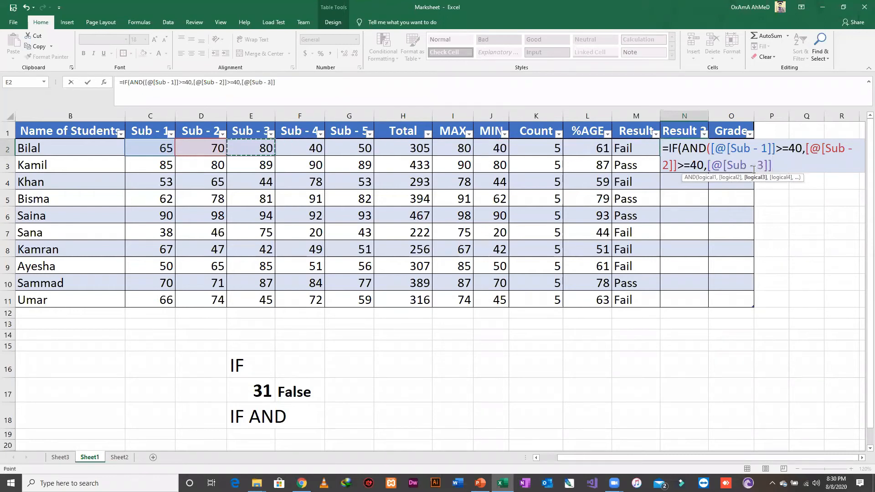
type("=")
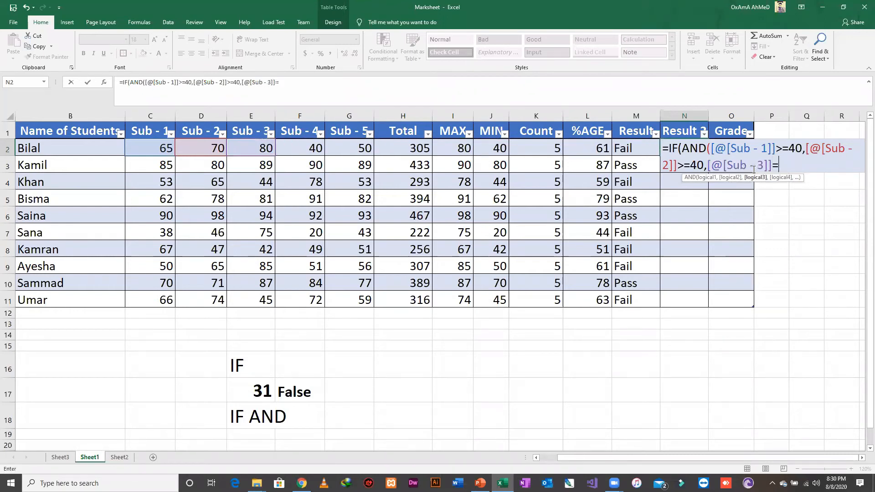
key("BackSpace")
type(">=40,")
- Add a fourth AND condition requiring the row's Sub - 4 mark to be >=40
key("Left")
key("Left")
key("Left")
key("Left")
key("Left")
key("Left")
key("Left")
key("Left")
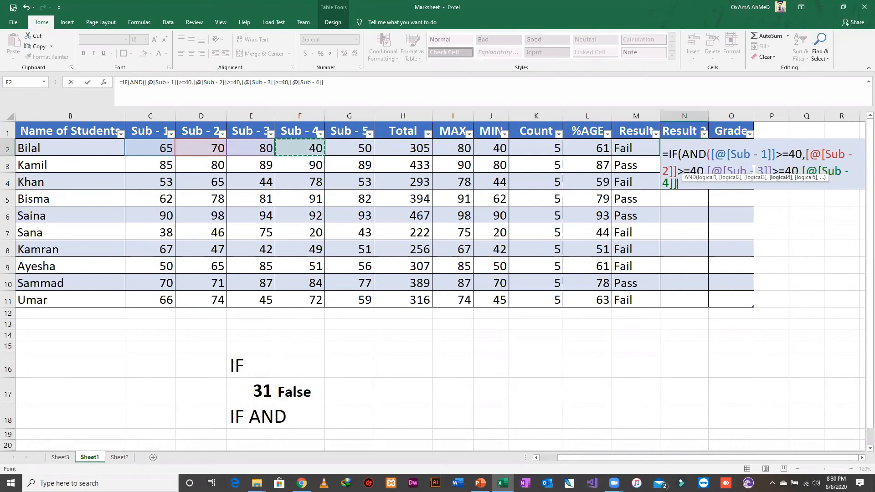
type(">=4")
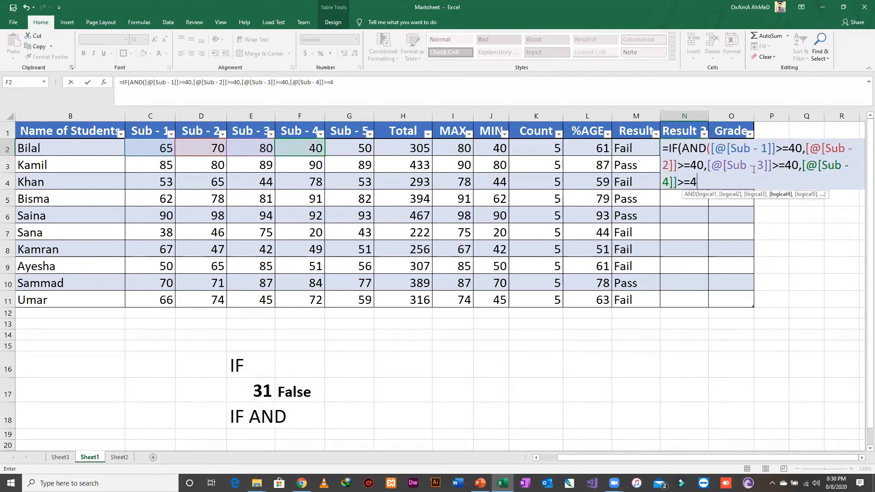
type("0,")
- Add the row's Sub - 5 reference without a comparison as the last AND argument and close the AND function
key("Left")
key("Left")
key("Left")
key("Left")
key("Left")
key("Left")
key("Left")
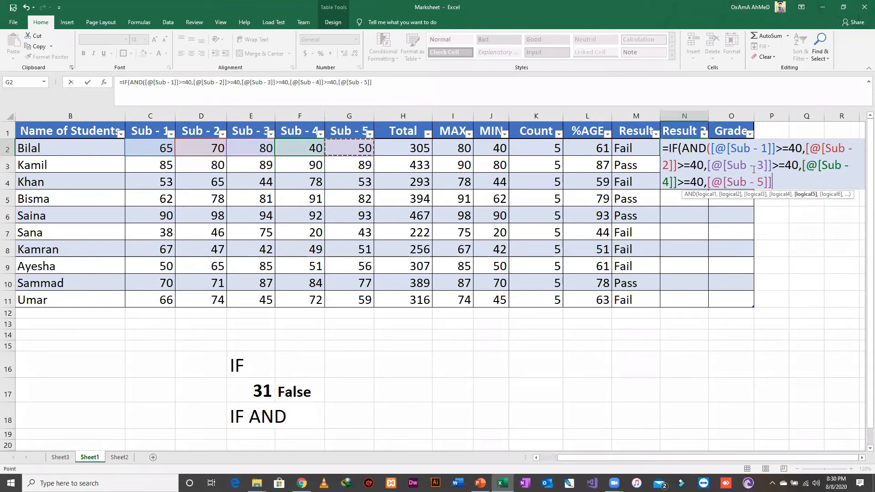
type(")")
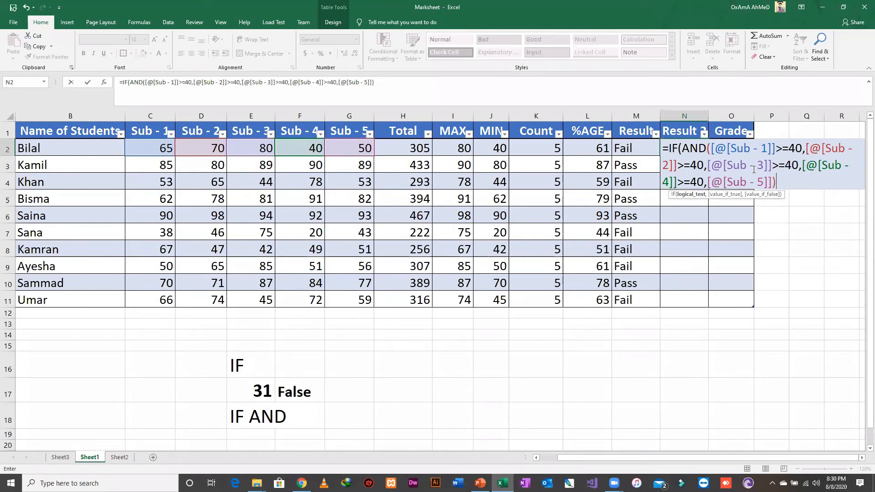
- Complete the IF formula with "Pass" as the true value and "Fail" as the false value, and enter it
type(",")
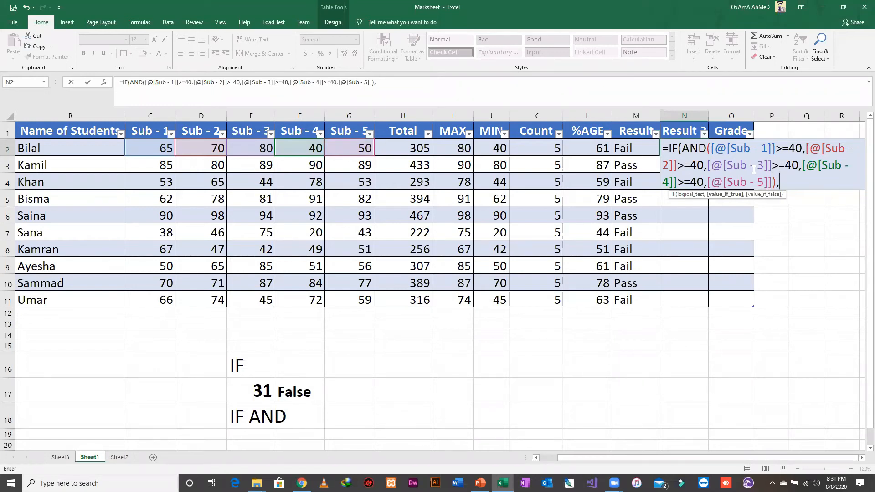
type("\"Pass\",\"")
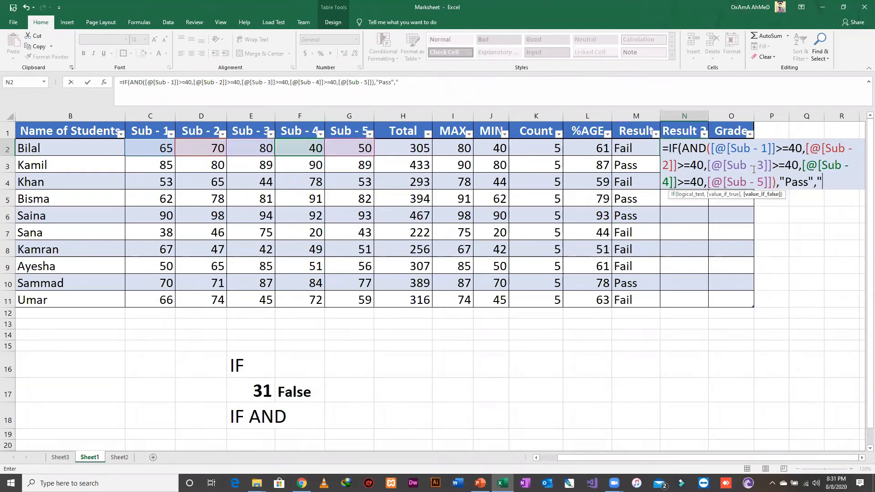
type("Fail\")")
key("Return")
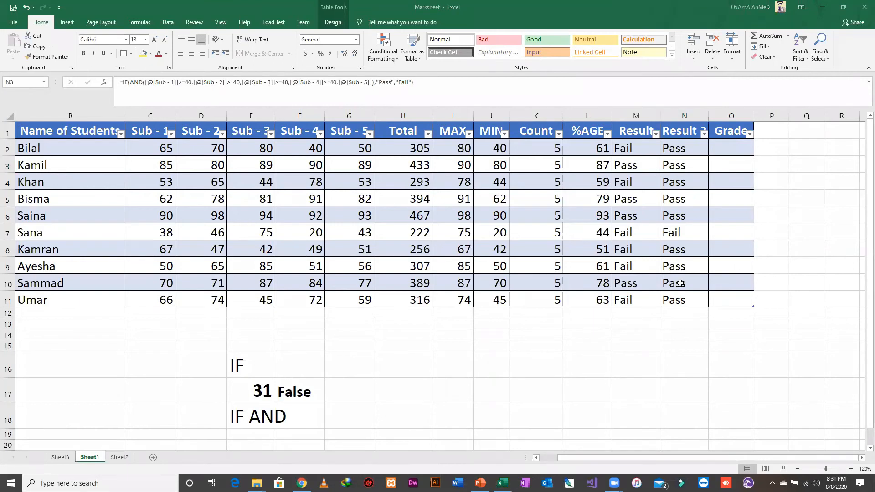
- Change the Sub - 4 mark in row 2 to 39 to test the Result 2 formula
left_click(643, 148)
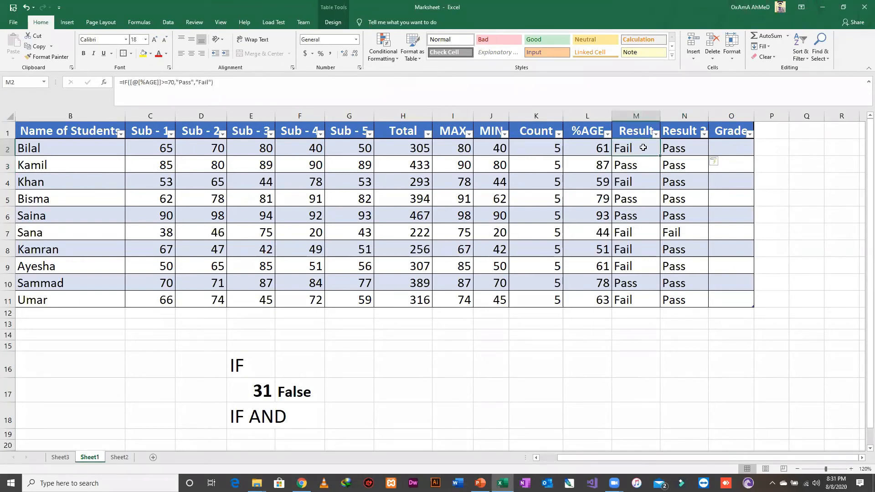
left_click(678, 152)
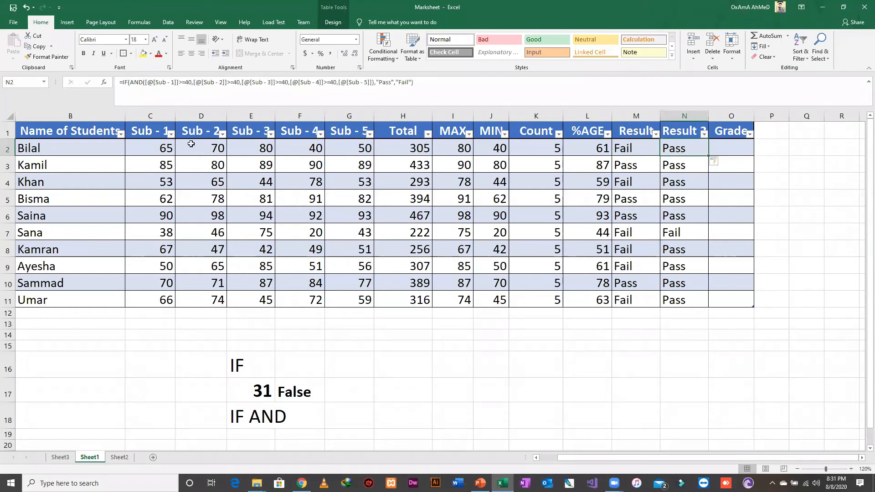
left_click(167, 150)
key("Right")
key("Right")
key("Right")
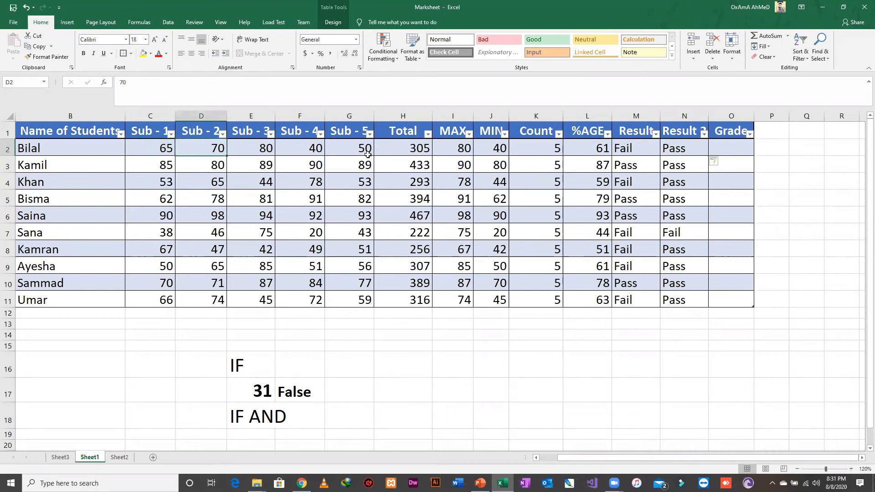
type("39")
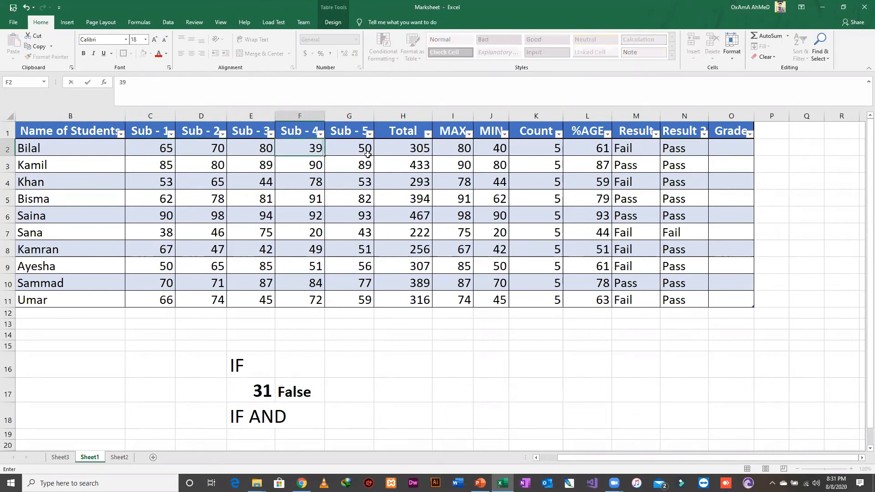
key("Return")
key("Up")
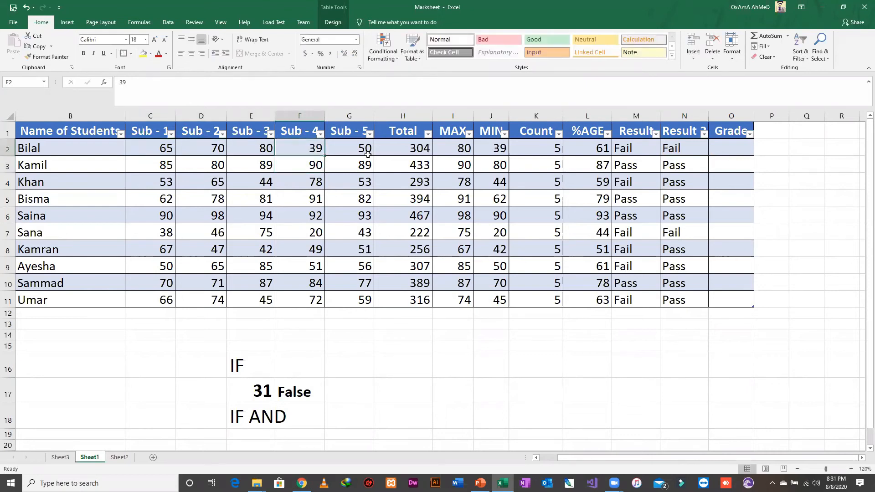
- Compare the Result and Result 2 formulas in row 2, and insert a Result 3 column between Result 2 and Grade
left_click(666, 150)
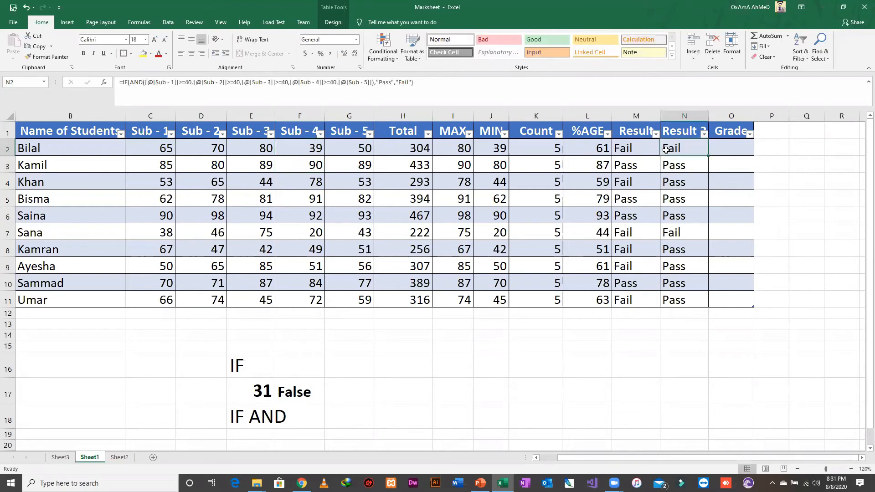
left_click(315, 147)
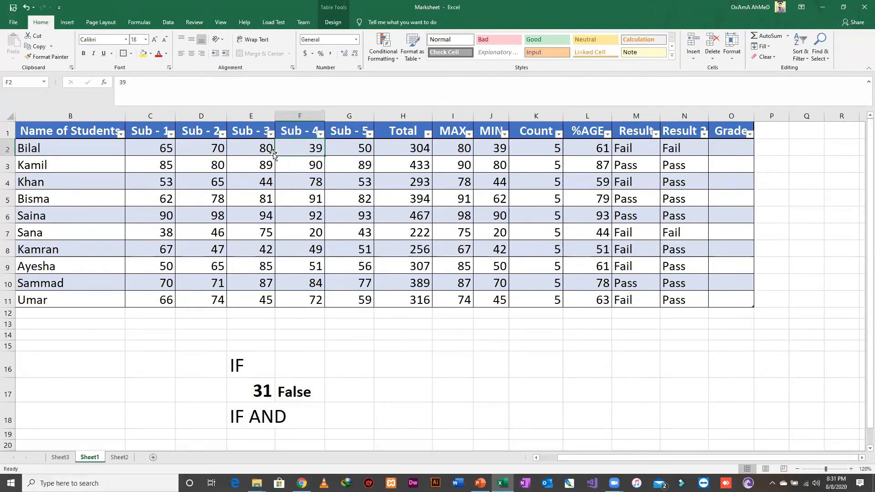
left_click(688, 144)
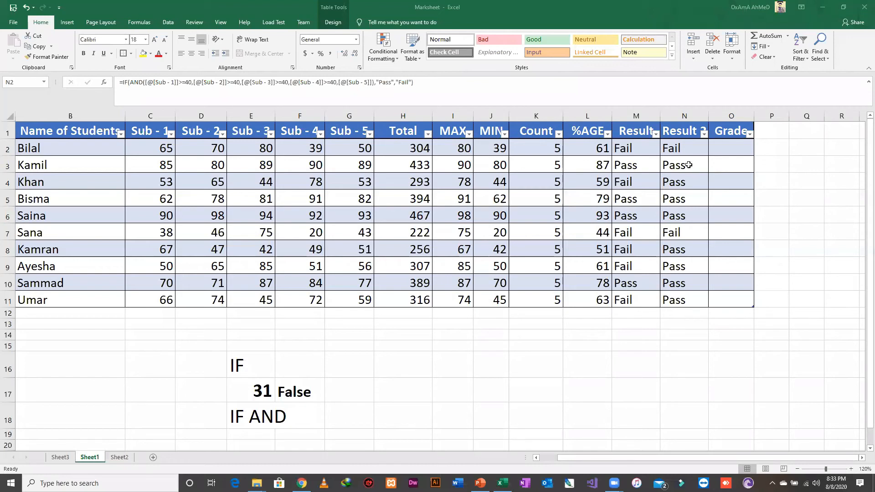
left_click(620, 149)
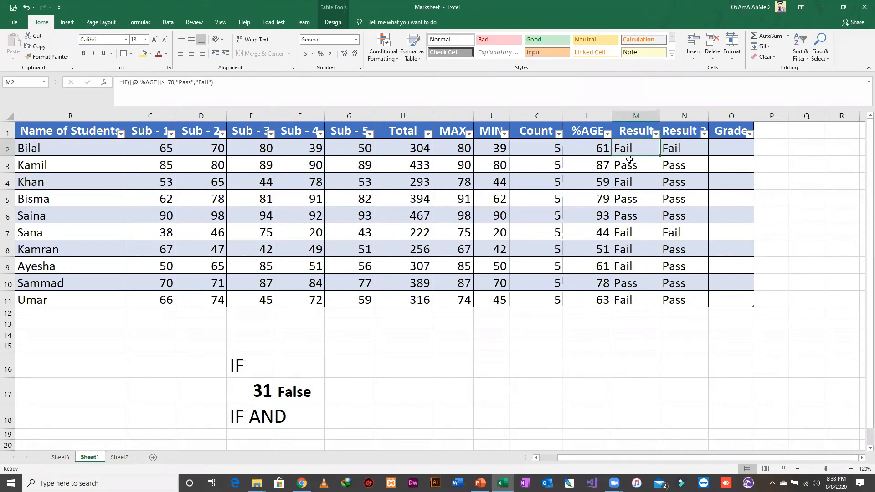
left_click(691, 164)
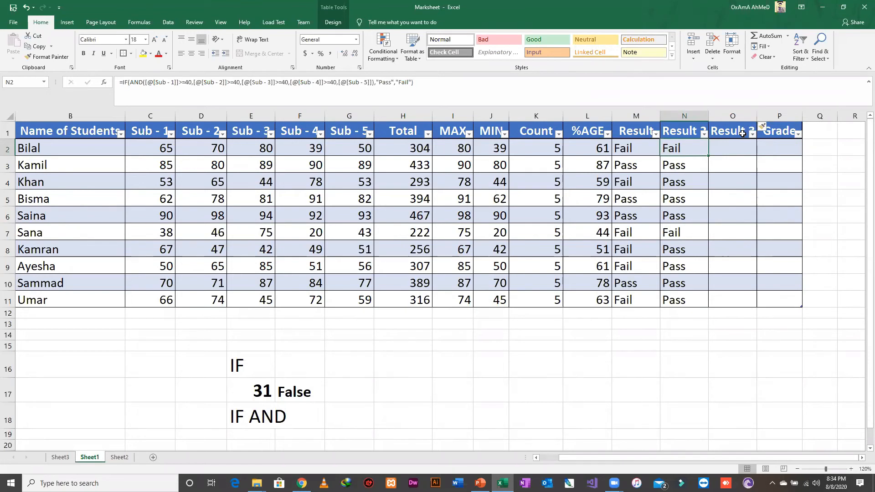
- Copy the "IF AND" note into the cell below it and change the copy to "IF OR"
left_click(258, 435)
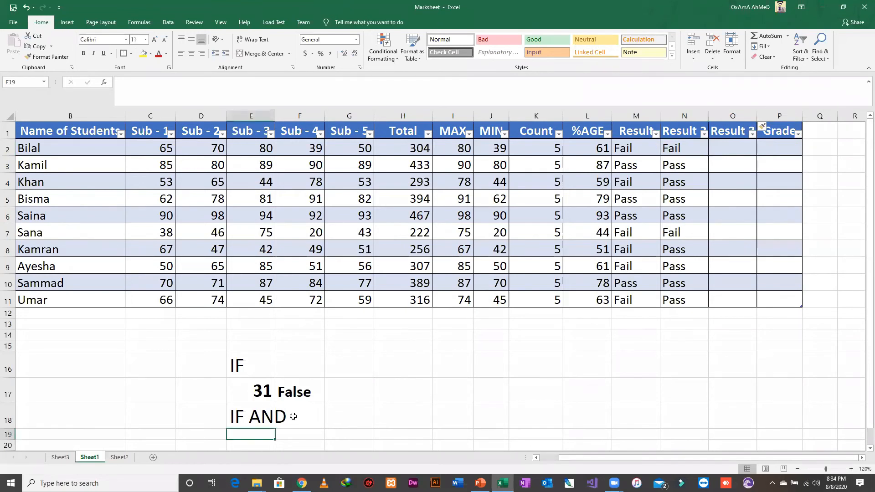
left_click(269, 416)
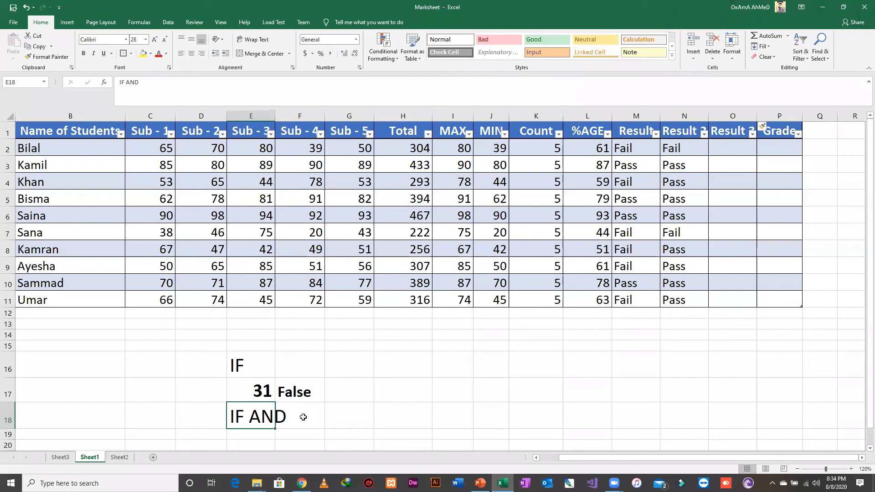
key("ctrl+c")
key("Down")
key("ctrl+v")
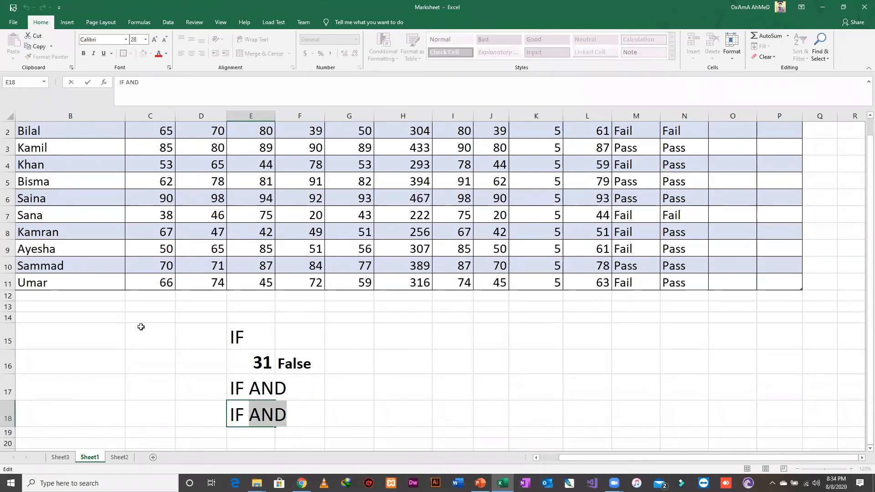
type("OR")
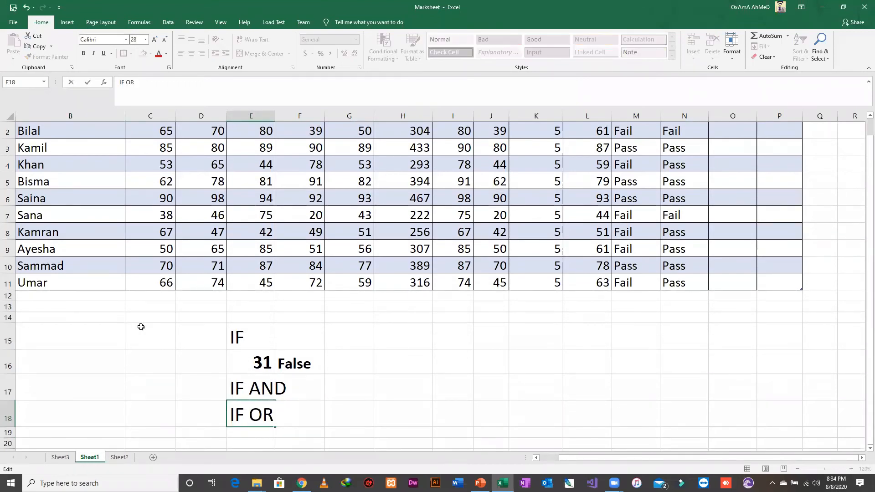
key("Return")
key("Up")
key("ctrl+Up")
key("ctrl+Up")
key("ctrl+Up")
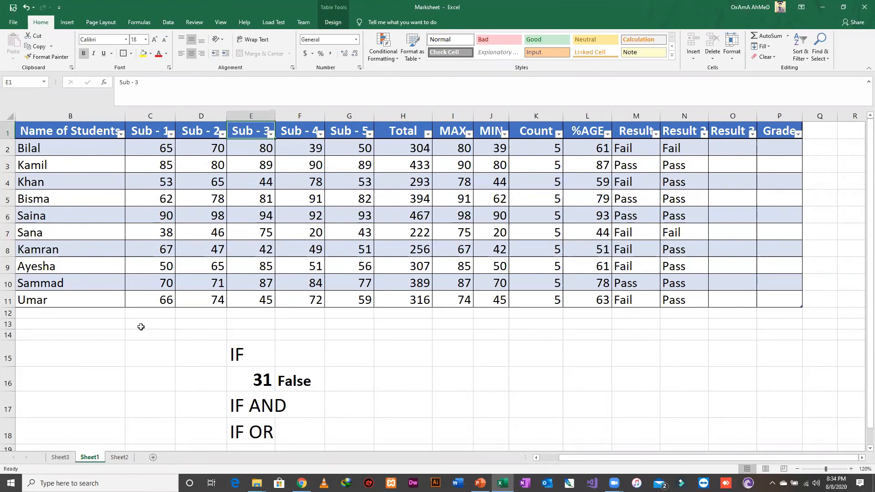
- Start an IF formula with a nested OR function in the first Result 3 cell
left_click(734, 150)
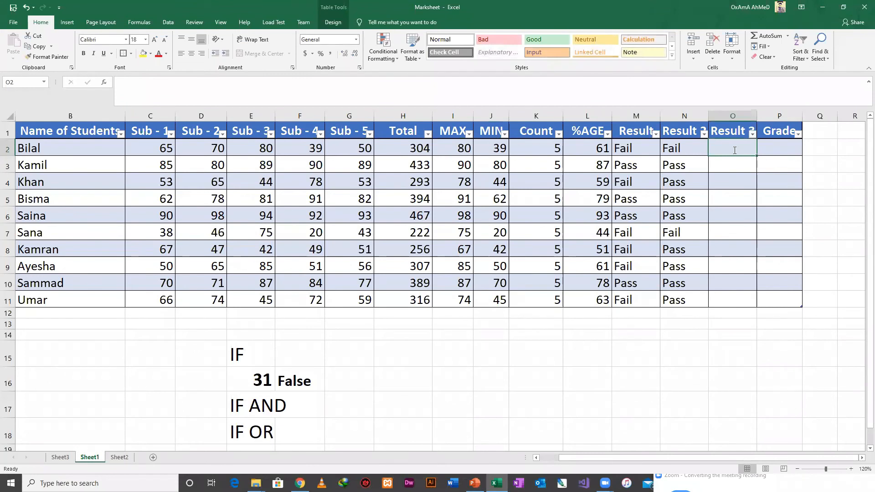
type("=IF(")
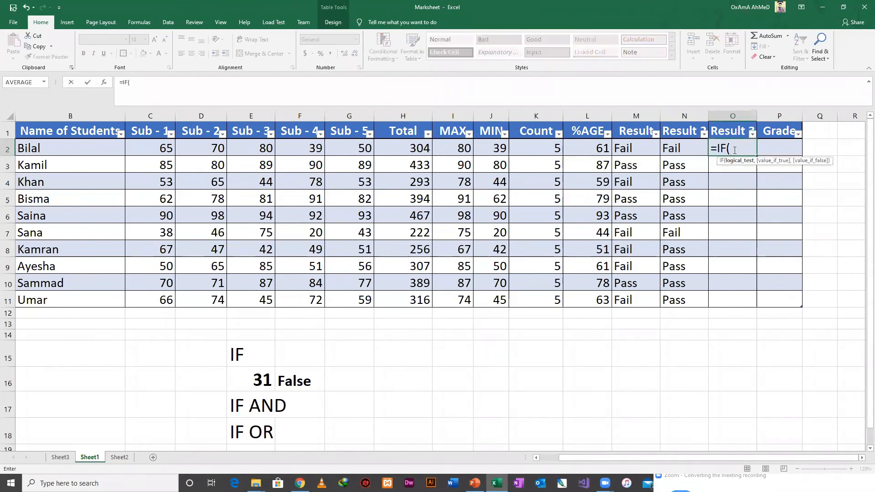
type("or")
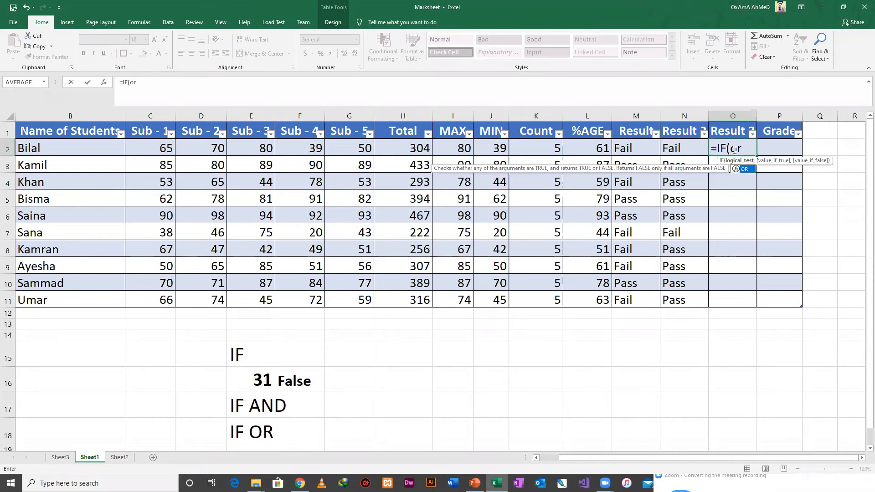
key("Tab")
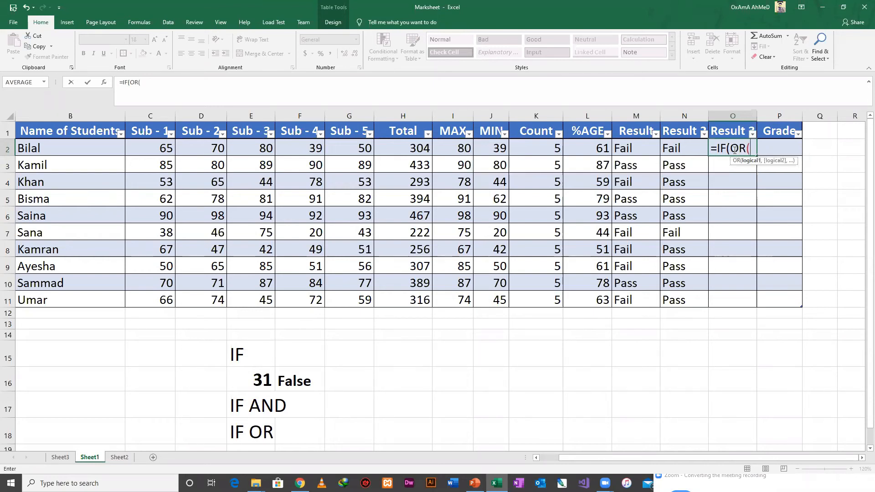
- Add the first OR condition requiring the row's Sub - 1 mark to be >=40
key("Left")
key("Left")
key("Left")
key("Left")
key("Left")
key("Left")
key("Left")
key("Left")
key("Left")
key("Left")
key("Left")
key("Left")
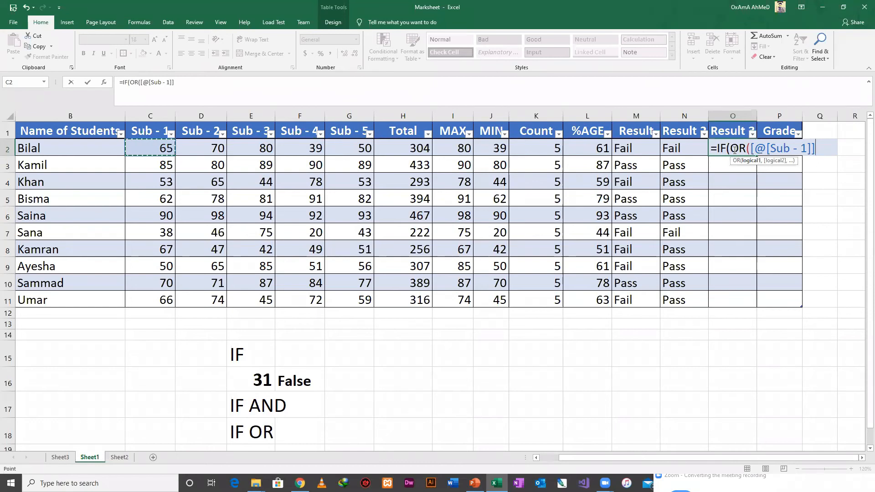
type(",")
key("BackSpace")
type(">=40,")
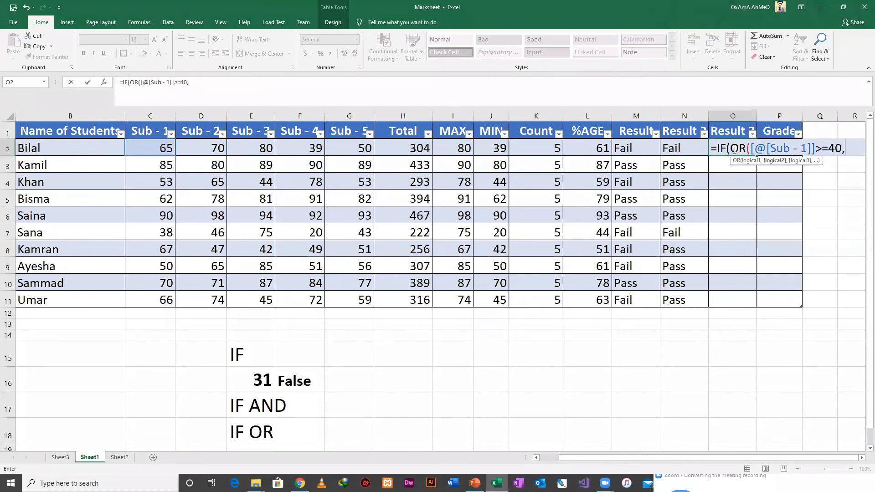
- Add a second OR condition requiring the row's Sub - 2 mark to be >=40
key("Left")
key("Left")
key("Left")
key("Left")
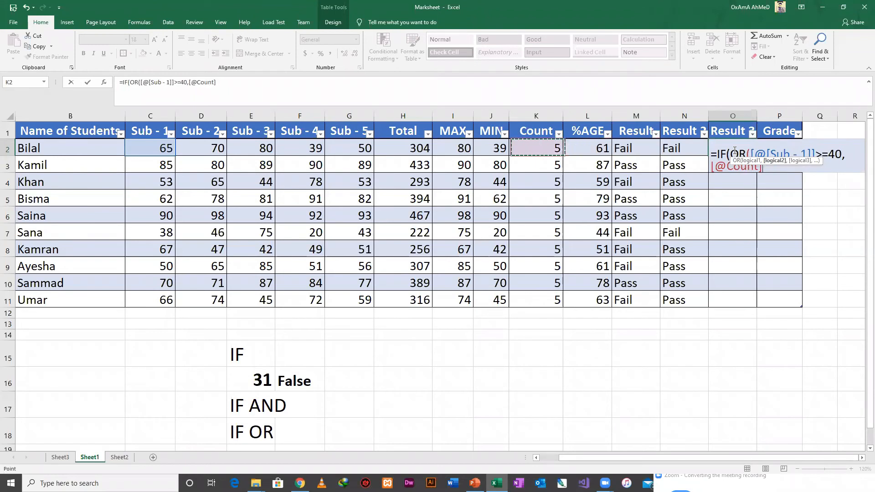
key("Left")
key("Left")
key("Left")
key("Left")
key("Left")
key("Left")
key("Left")
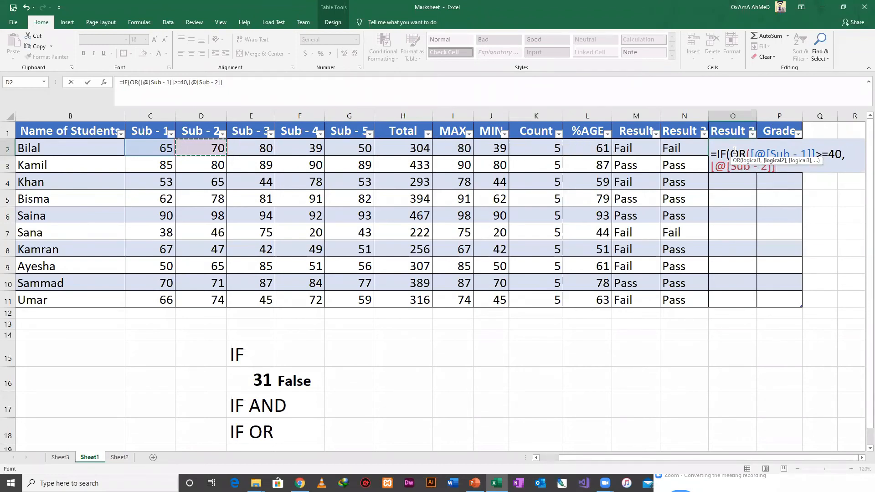
type(">")
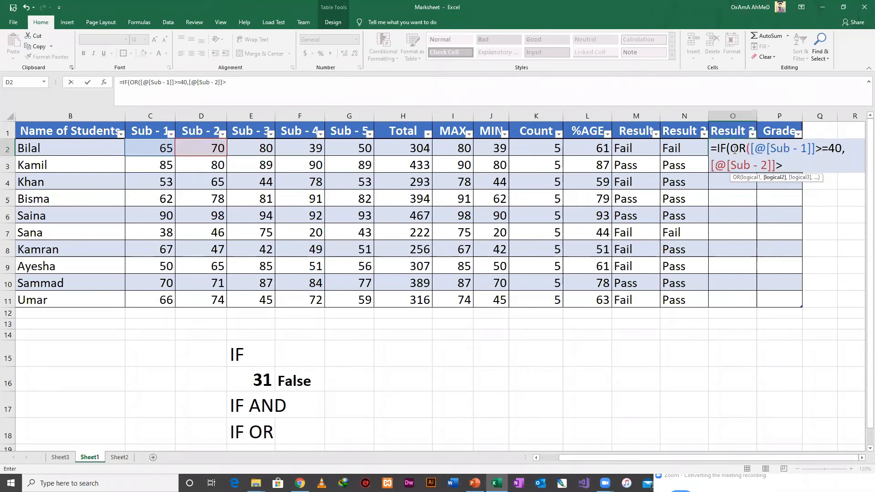
type("=40,")
- Add a third OR condition requiring the row's Sub - 3 mark to be >=40
key("Left")
key("Left")
key("Left")
key("Left")
key("Left")
key("Left")
key("Left")
key("Left")
key("Left")
key("Left")
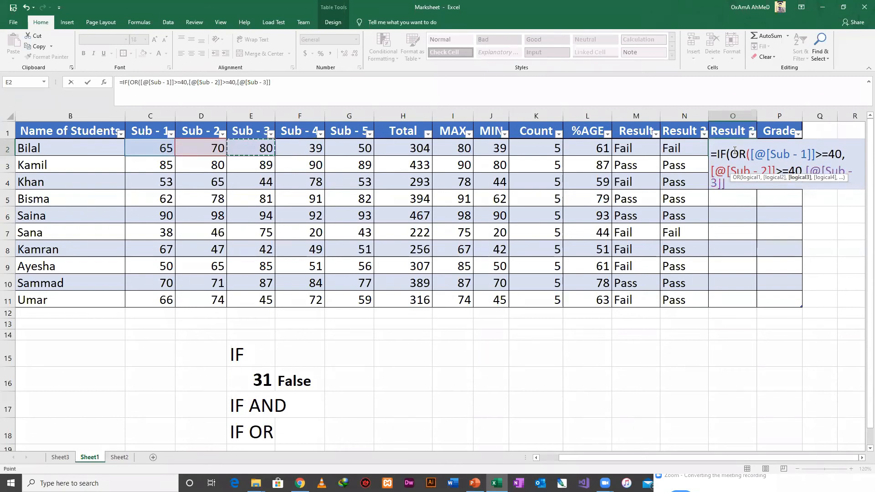
type(">=40,")
- Add a fourth OR condition requiring the row's Sub - 4 mark to be >=40
key("Left")
key("Left")
key("Left")
key("Left")
key("Left")
key("Left")
key("Left")
key("Left")
key("Left")
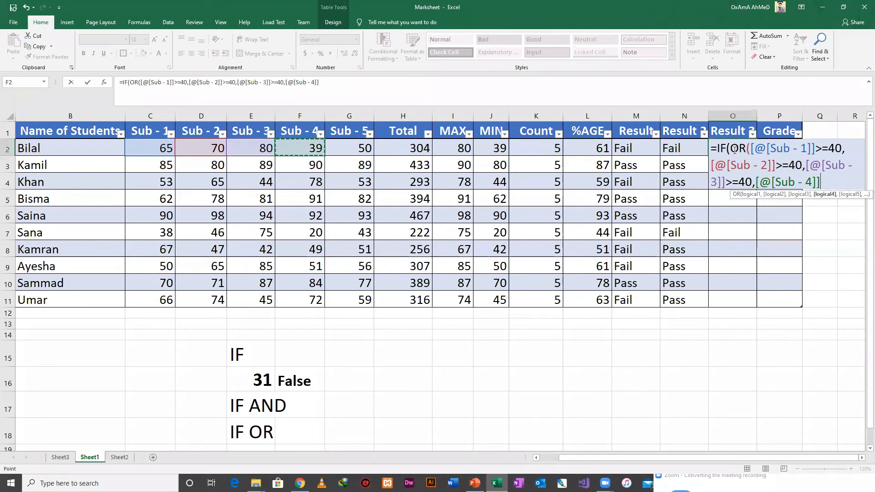
type(">")
key("BackSpace")
type(">=40")
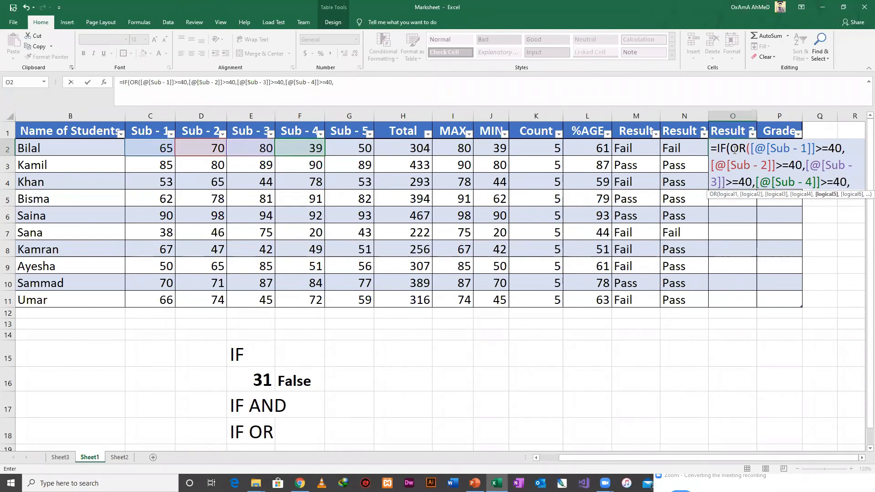
type(",")
- Add a fifth OR condition requiring the row's Sub - 5 mark to be >=40 and close the OR function
key("Left")
key("Left")
key("Left")
key("Left")
key("Left")
key("Left")
key("Left")
key("Left")
key("Left")
key("Right")
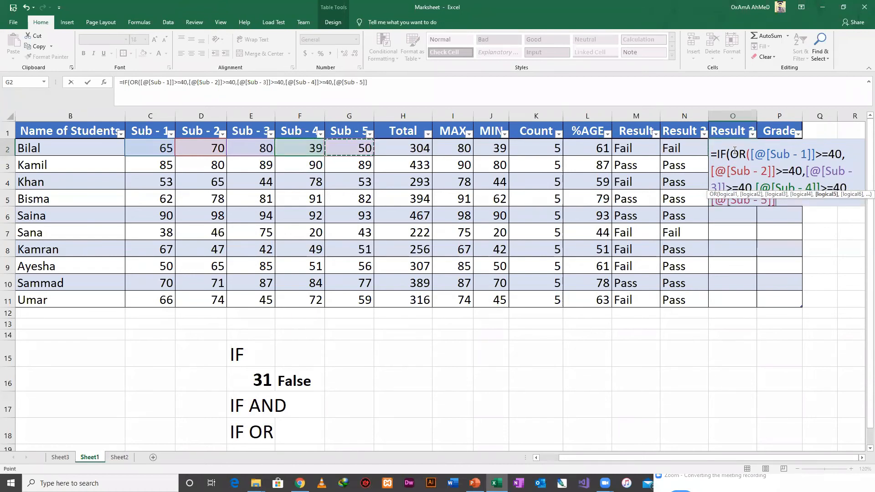
type(">=")
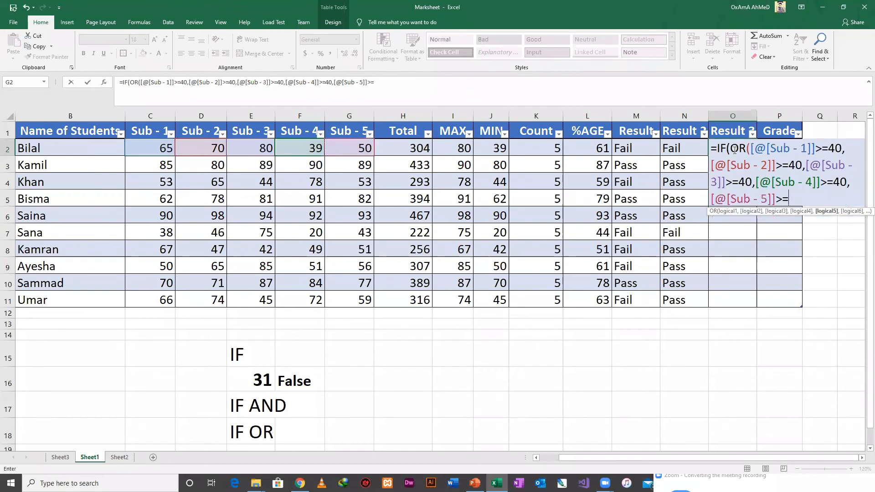
type("40)")
key("Return")
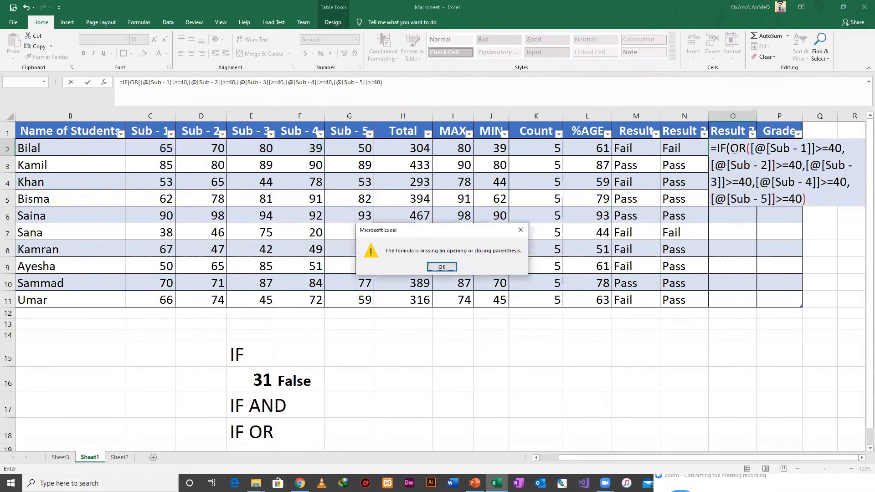
key("Return")
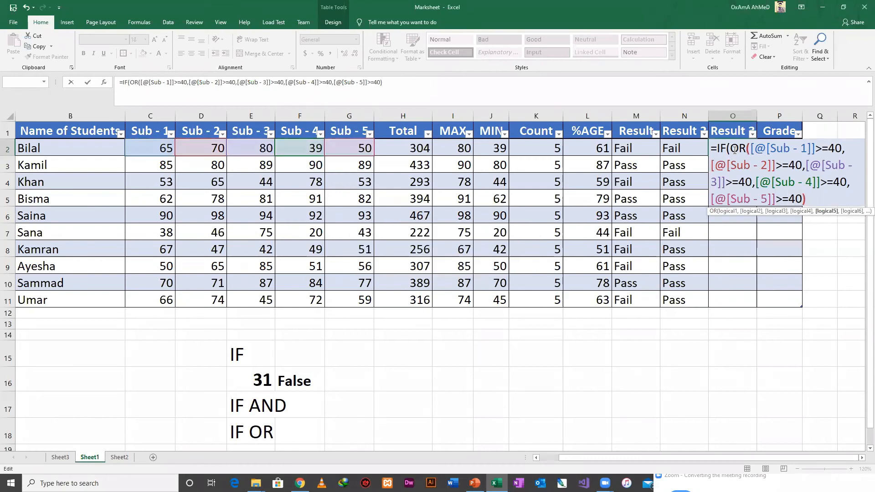
- Complete the Result 3 formula with "Pass" as the true value and "Fail" as the false value, and enter it
key("End")
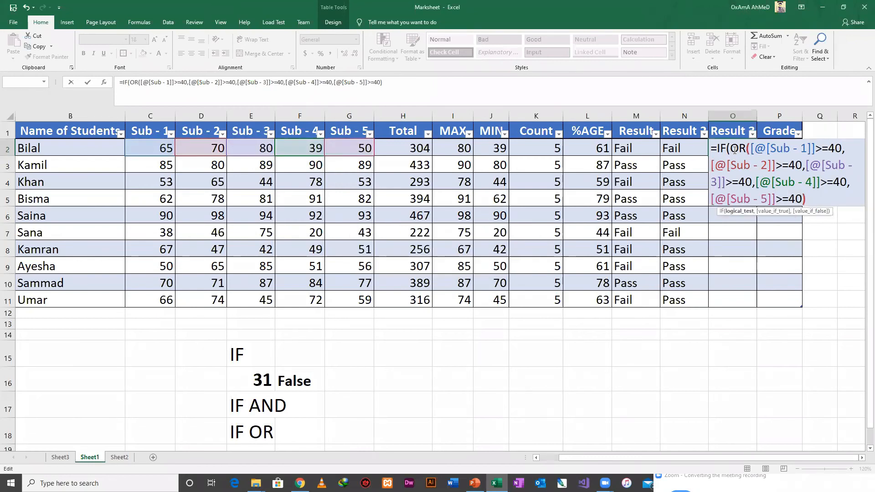
type(",\"")
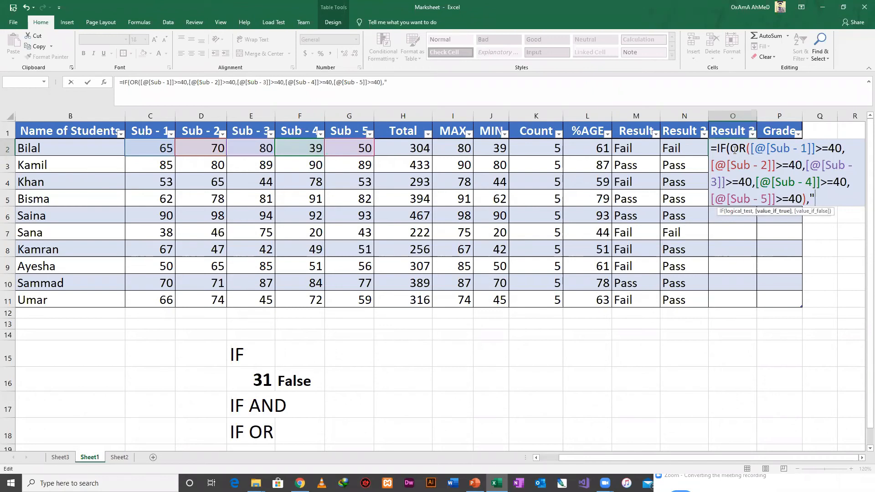
type("Pass\",")
type("\"F\"")
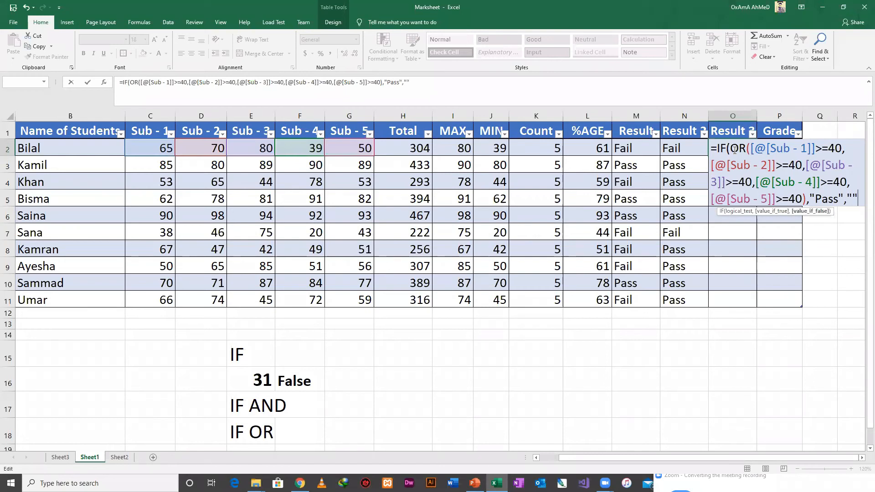
type("ail")
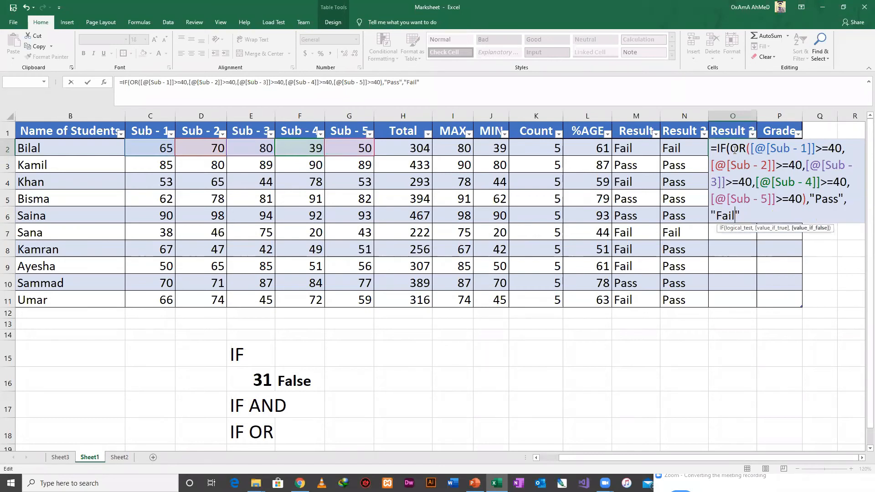
key("Return")
key("Return")
key("Right")
type(")")
key("Return")
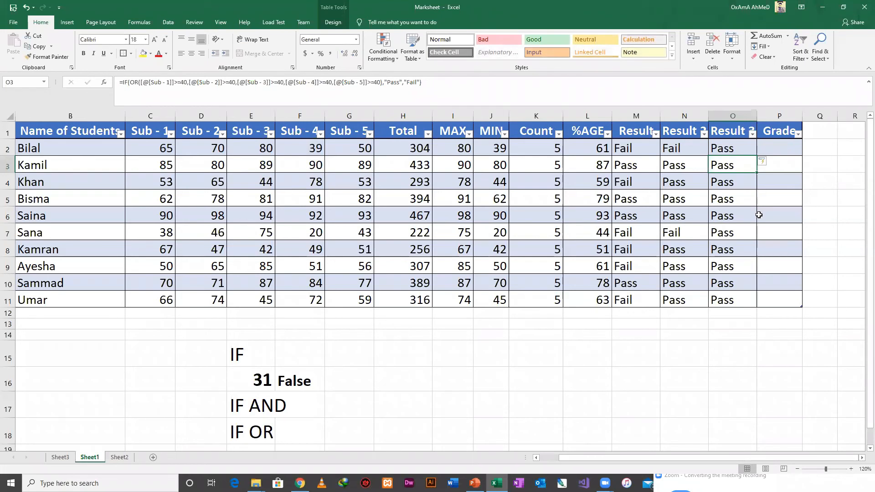
- Review the OR formula in the first student's Result 3 cell and the AND formula in Result 2 without altering them
left_click(338, 2)
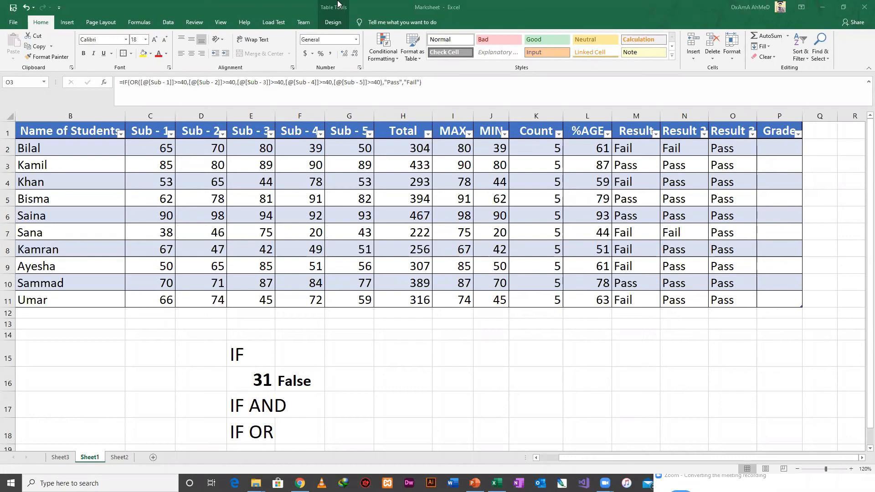
left_click(728, 148)
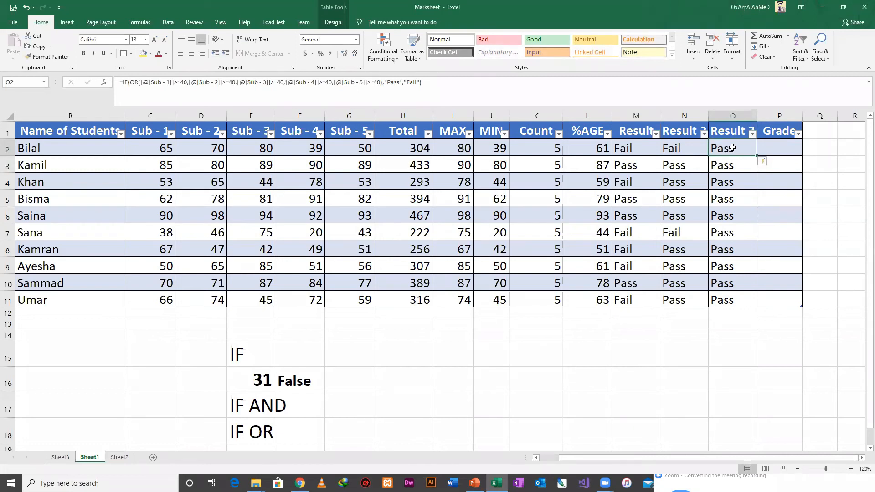
double_click(732, 148)
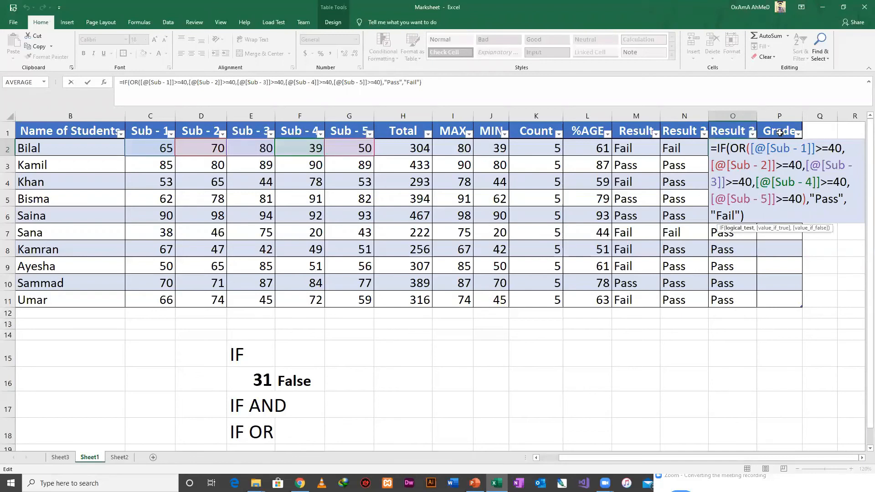
left_click(743, 121)
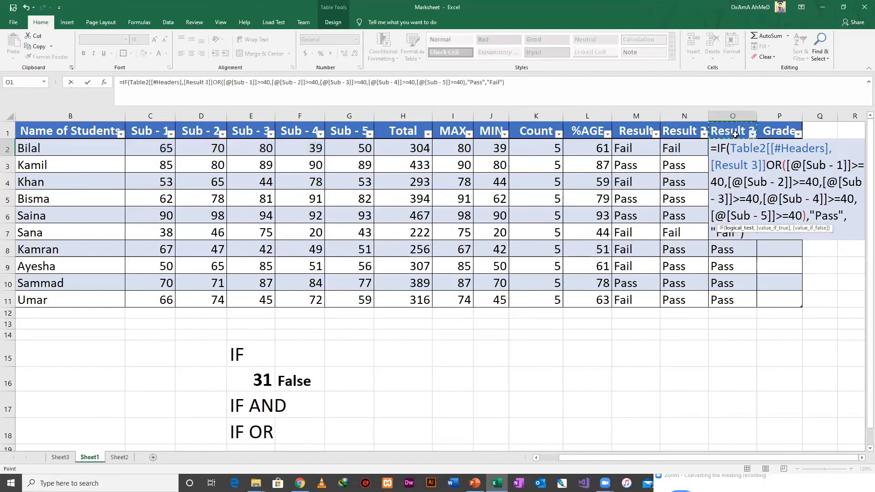
key("Escape")
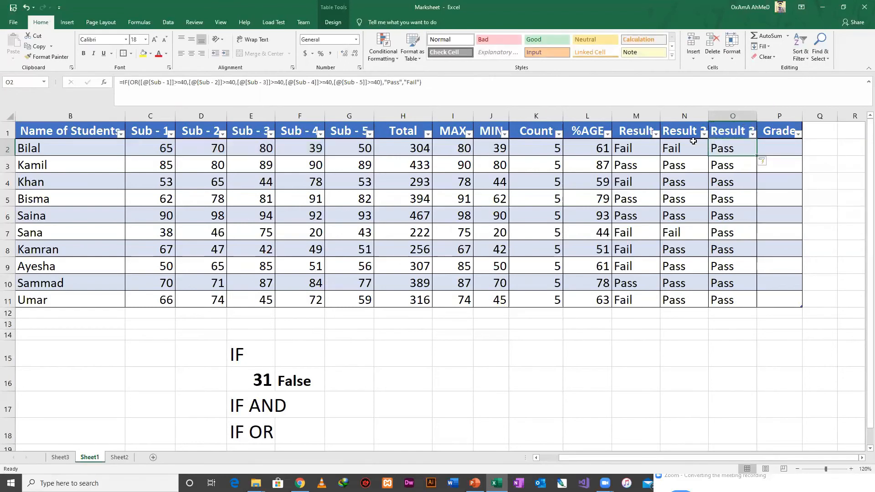
left_click(693, 143)
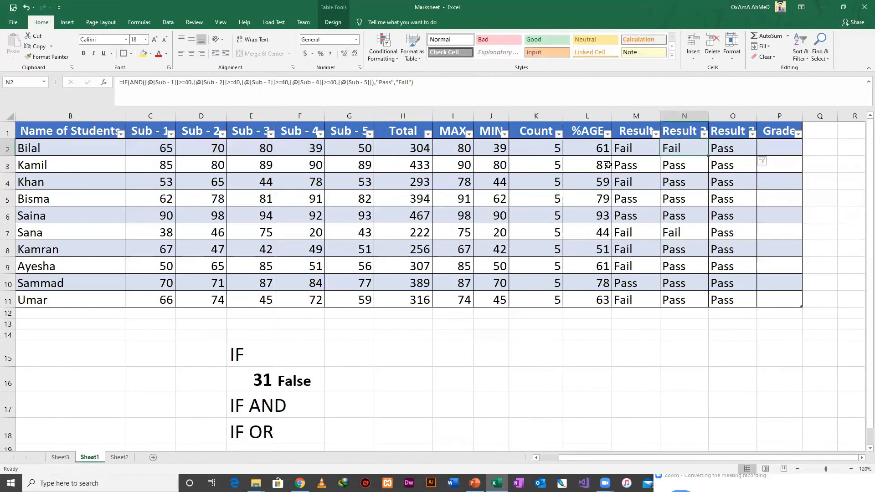
- Try a Sub - 4 mark of 50 for the first student, check the Result 3 cell, and undo the mark change
left_click(305, 149)
type("50")
key("Return")
key("Up")
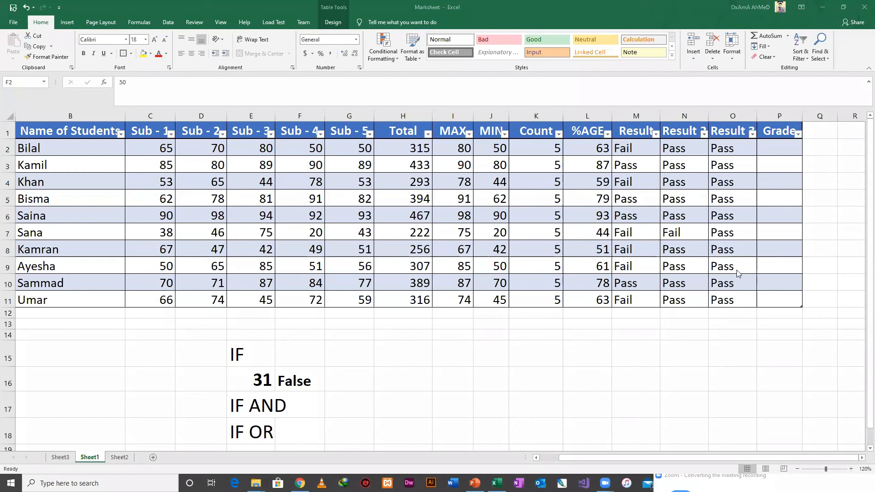
left_click(729, 150)
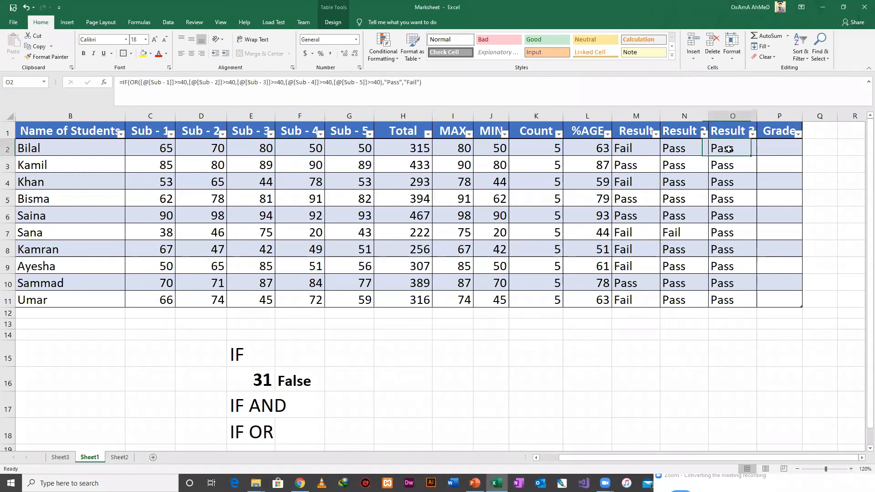
key("ctrl+z")
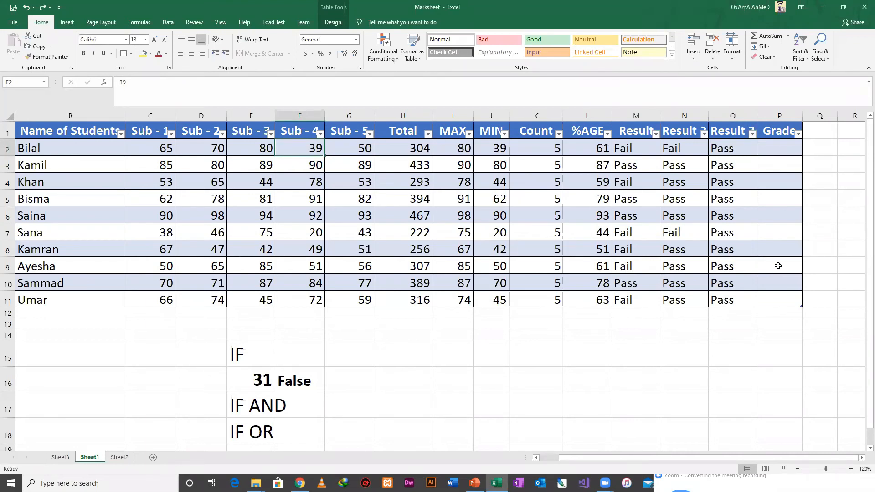
- Compare the first student's Result, Result 2 and Result 3 formulas, including the %AGE cell that Result depends on
double_click(678, 149)
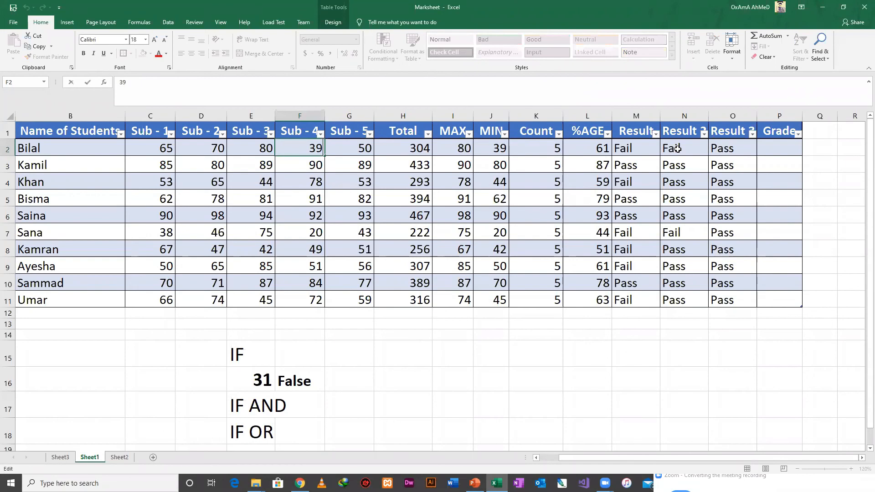
key("Escape")
left_click(729, 146)
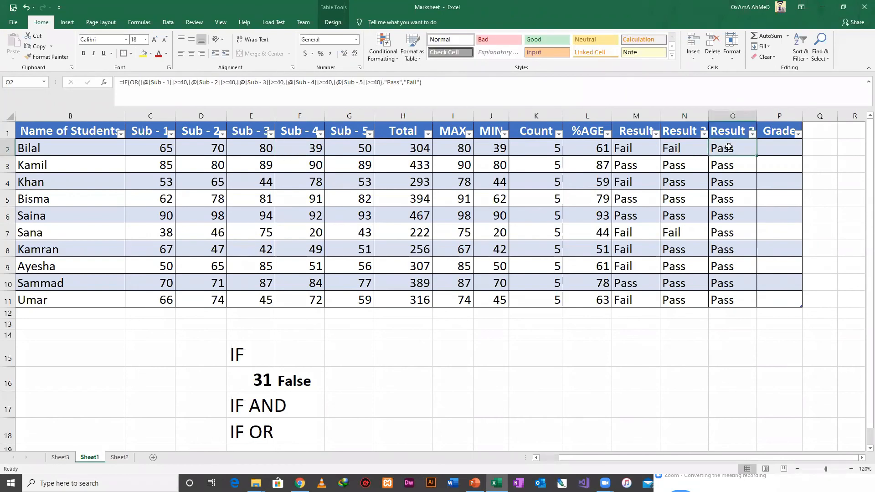
left_click(674, 150)
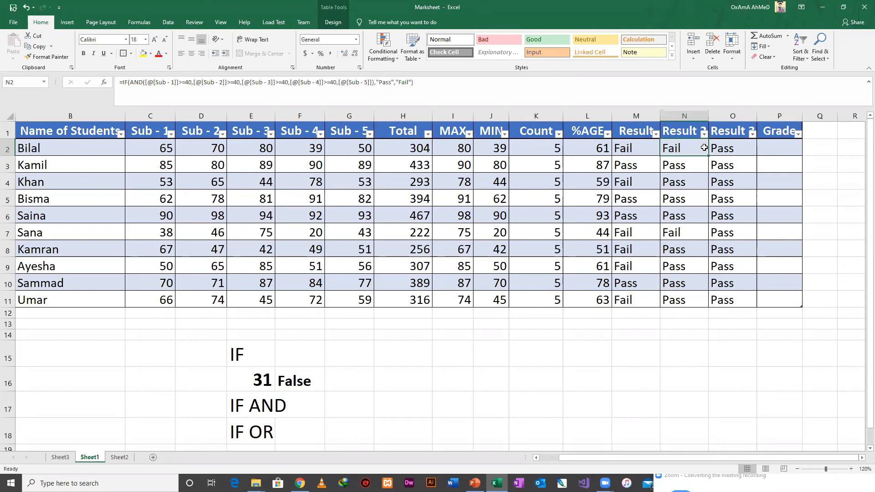
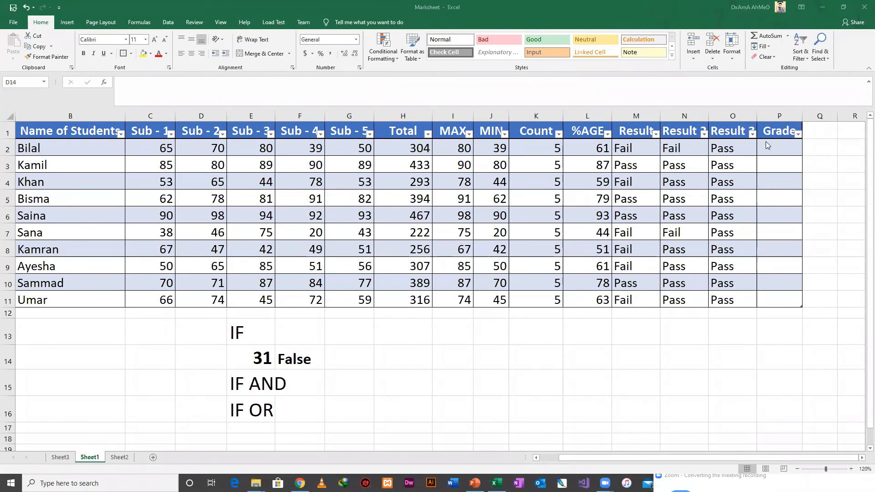
left_click(769, 146)
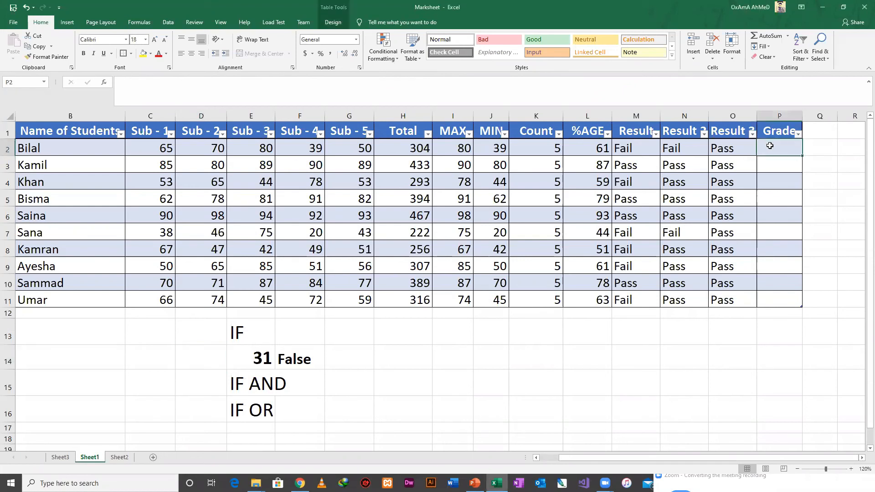
left_click(670, 149)
left_click(727, 150)
left_click(689, 153)
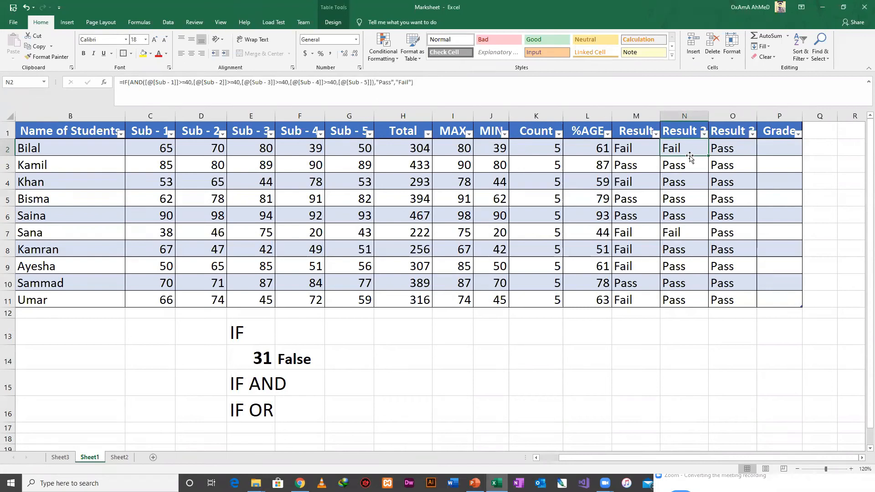
left_click(640, 145)
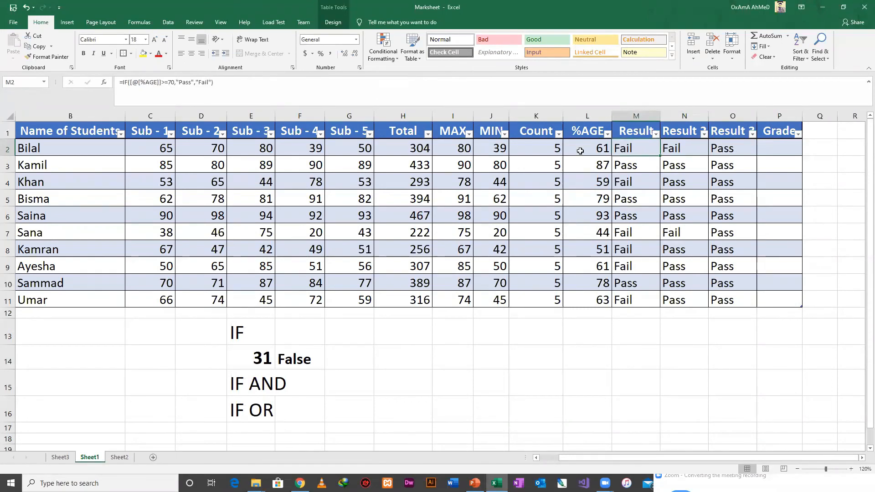
left_click(685, 155)
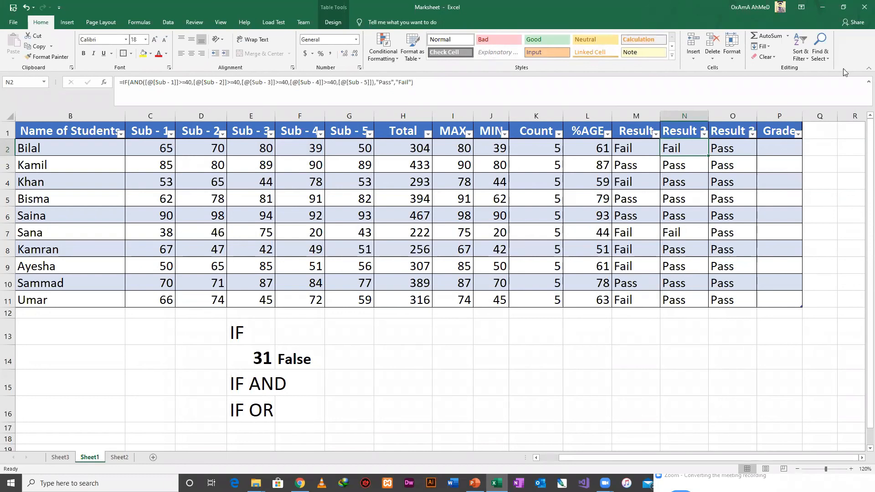
left_click(774, 147)
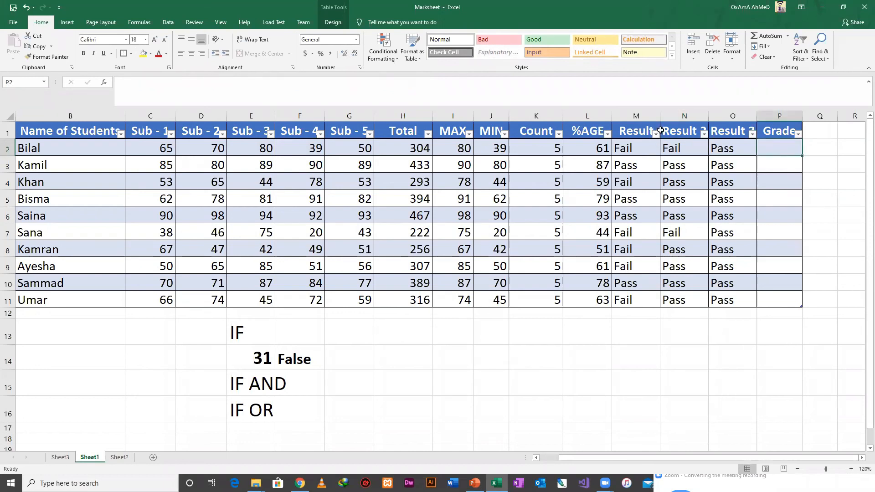
left_click(670, 131)
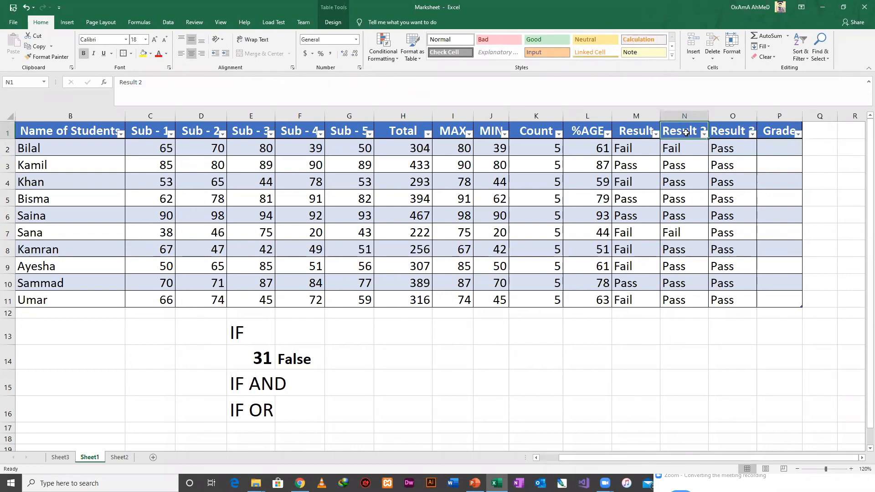
left_click(729, 136)
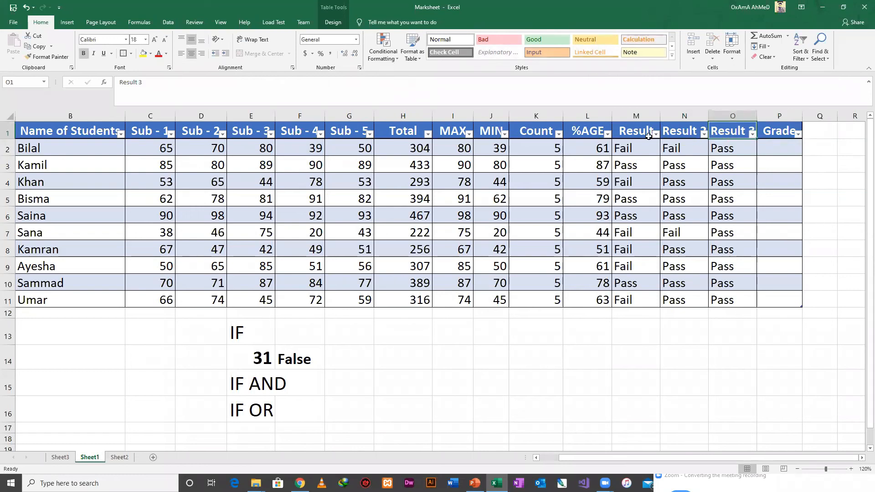
left_click(632, 155)
left_click(588, 147)
left_click(618, 148)
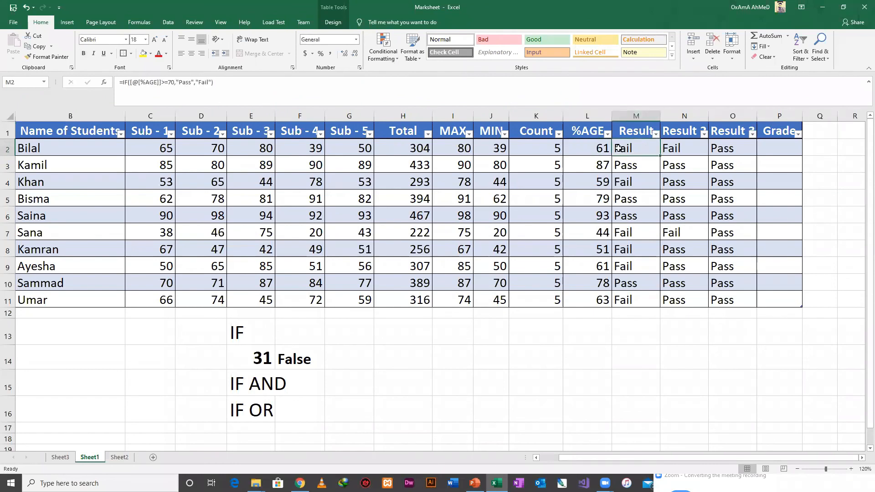
left_click(796, 150)
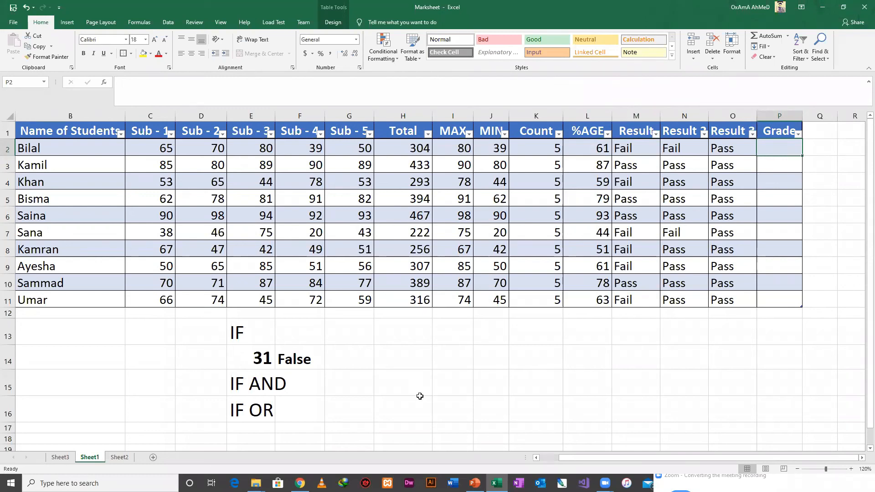
- Add the label "IF IF" in cell E17, directly below the IF OR label
left_click(247, 428)
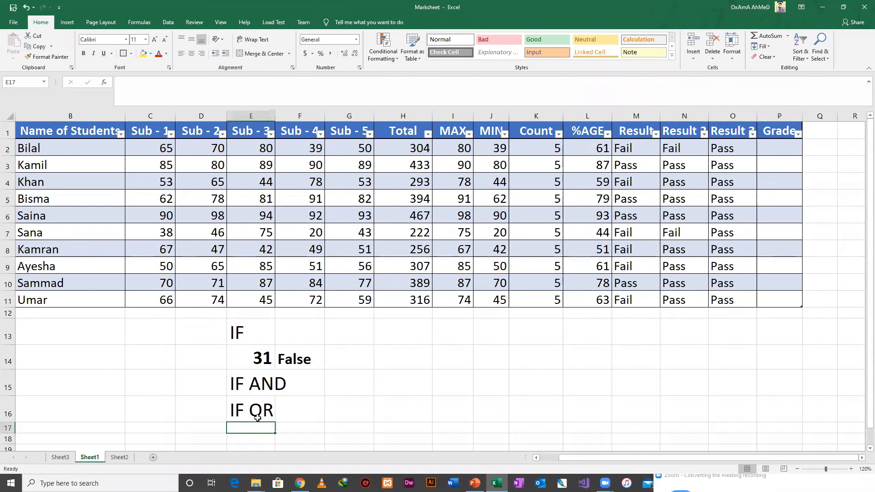
type("IF IF")
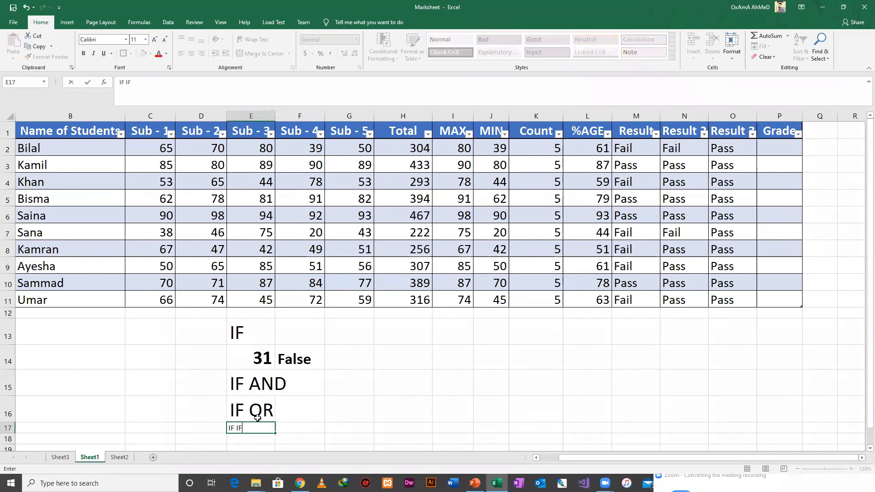
left_click(240, 412)
left_click(376, 381)
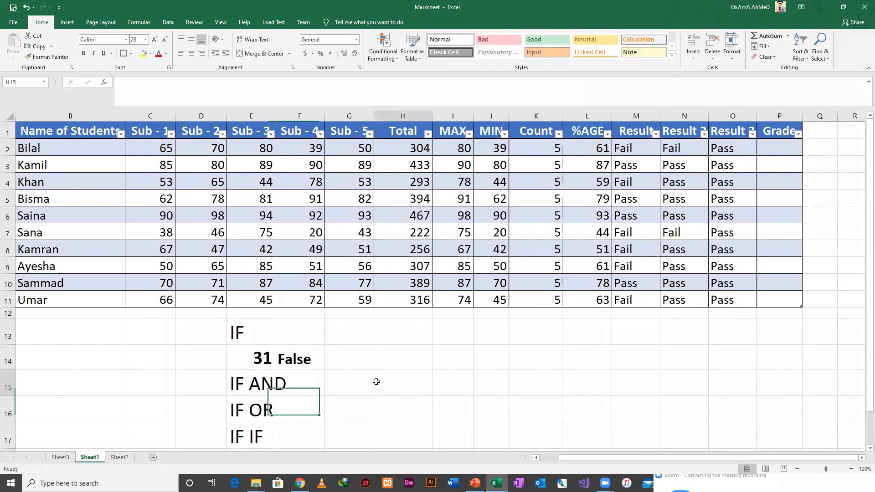
left_click(250, 440)
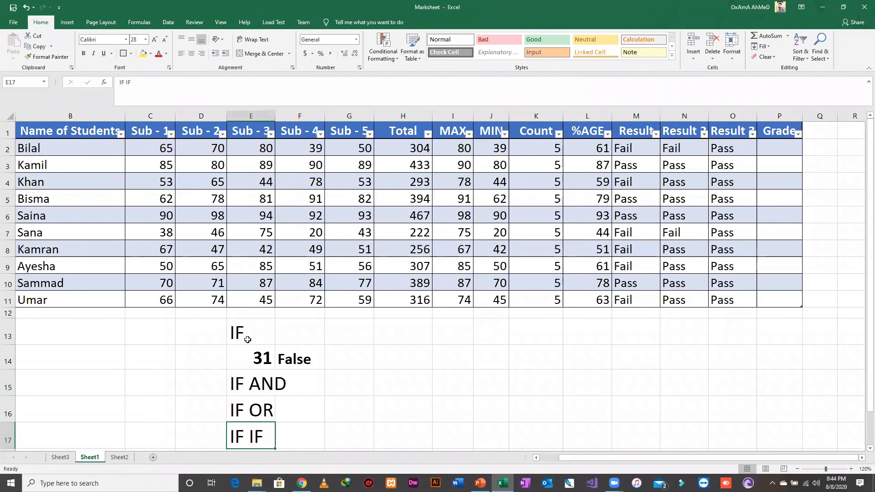
- Delete row 14, which holds the 31 / False IF example, from the function list
left_click(248, 353)
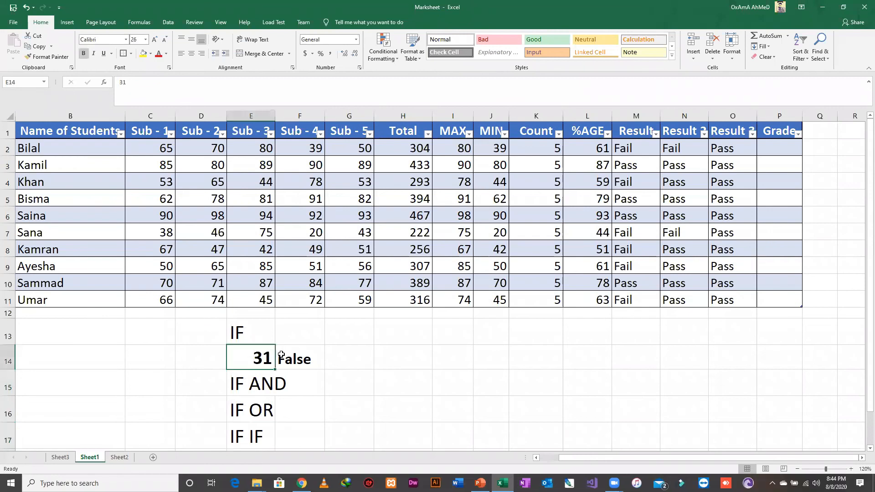
left_click(8, 363)
key("ctrl+minus")
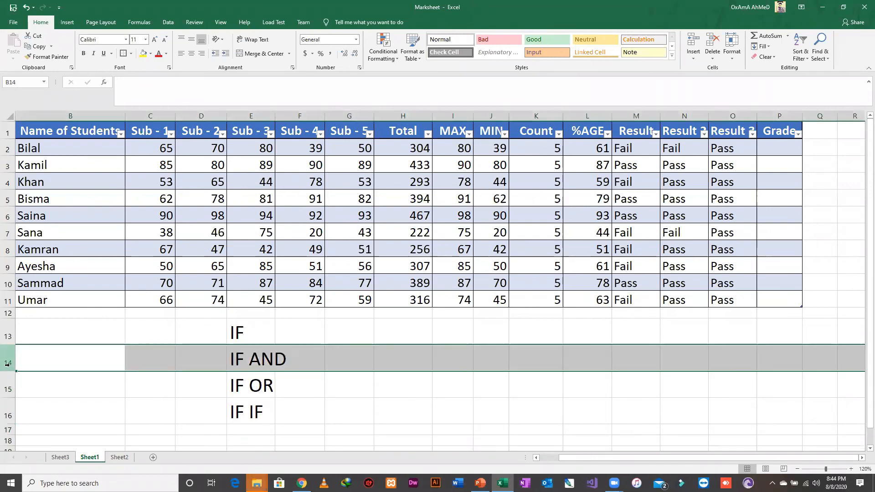
- Review the IF, IF AND, IF OR and IF IF labels below the table alongside the first student's empty Grade cell
left_click(232, 332)
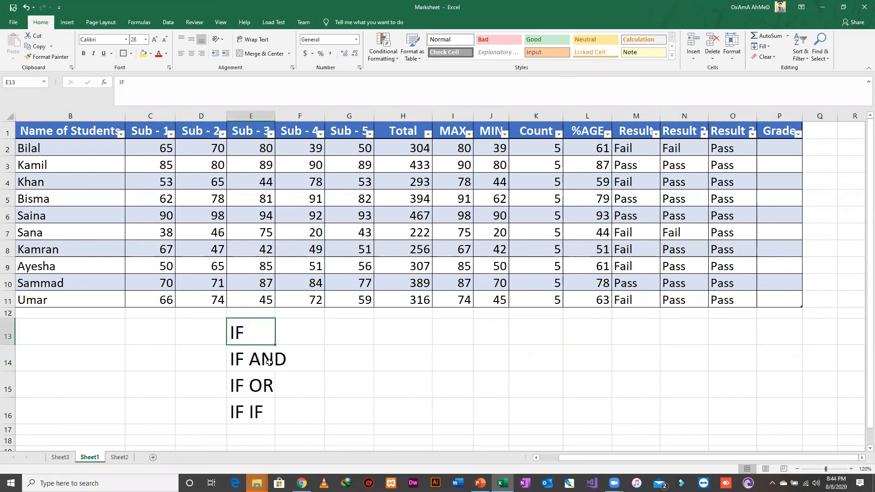
key("shift+Down")
key("shift+Down")
key("shift+Down")
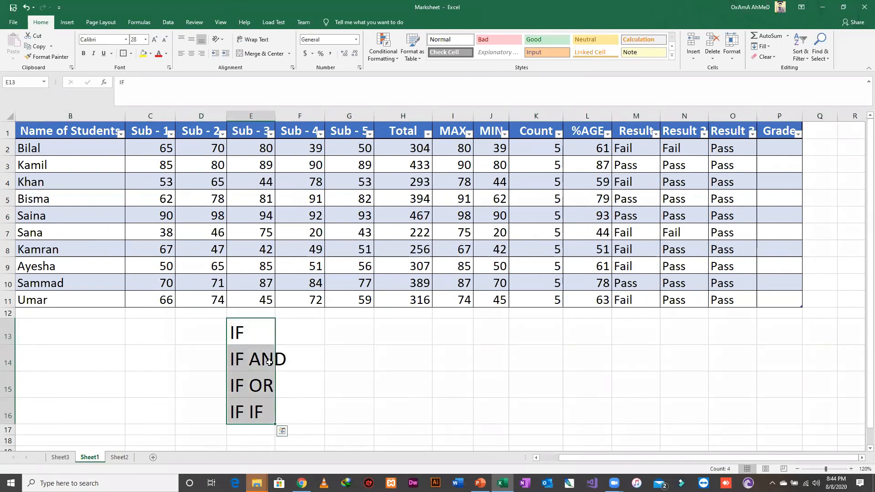
left_click(256, 337)
left_click(252, 359)
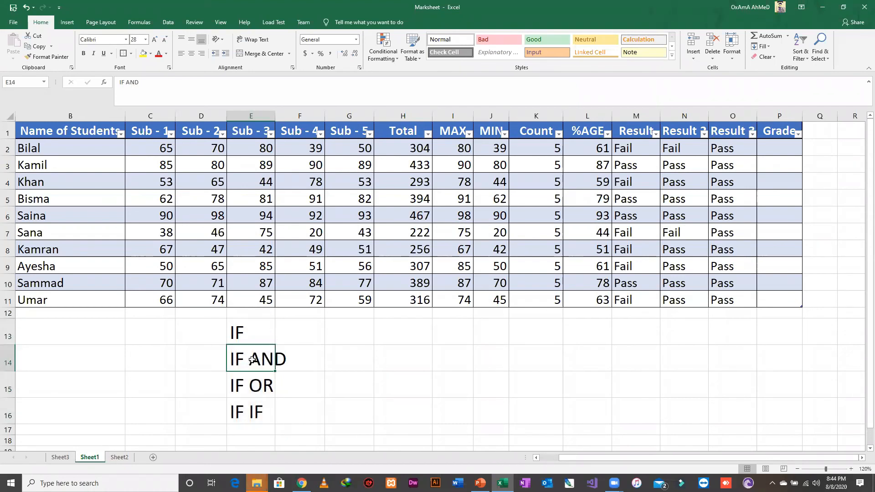
left_click(250, 385)
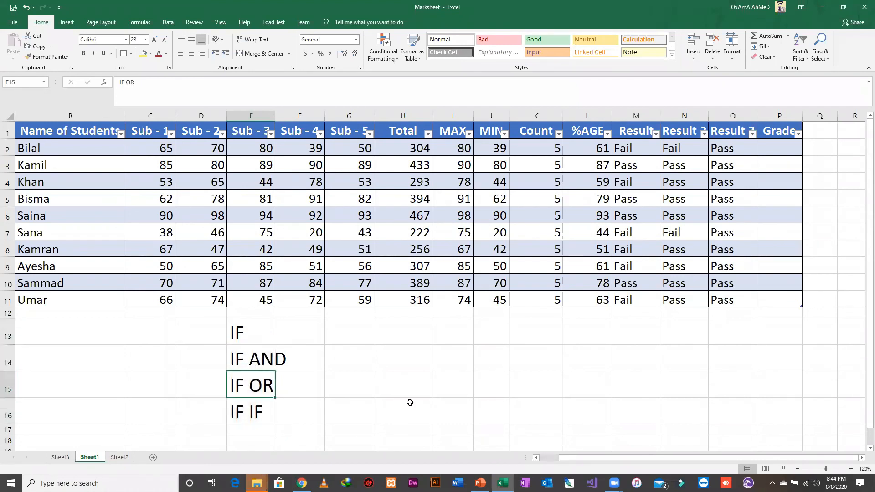
left_click(261, 417)
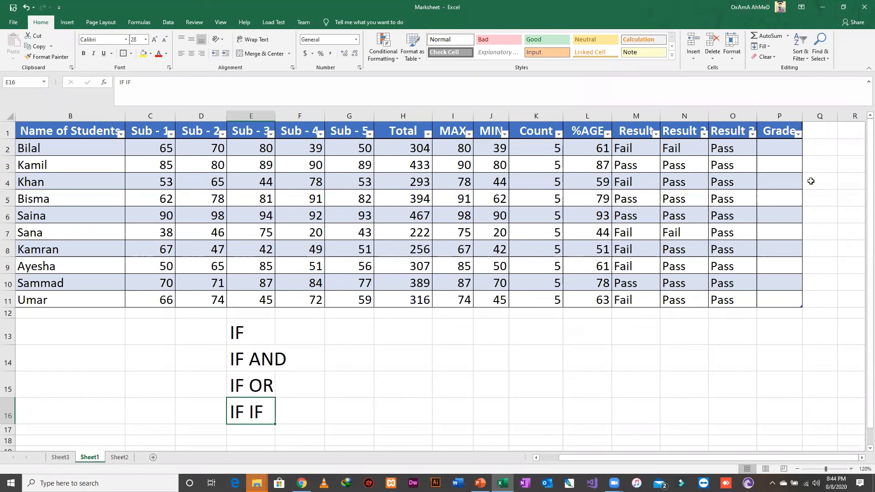
left_click(767, 151)
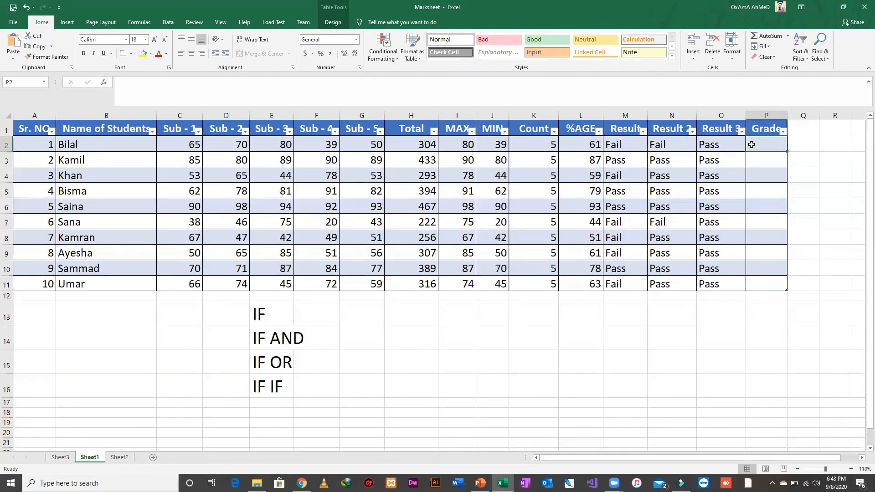
left_click(272, 390)
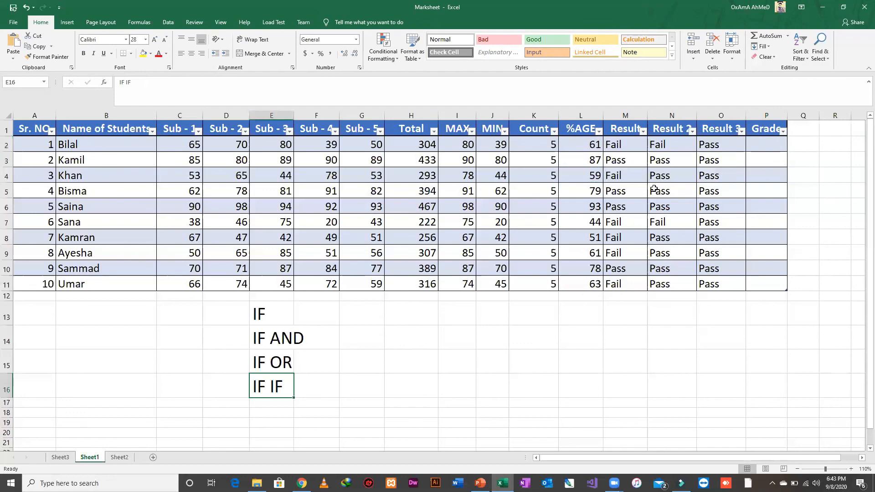
- Start an IF formula in the first student's Grade cell, using the plain reference L2 for %AGE instead of the structured table reference
left_click(759, 148)
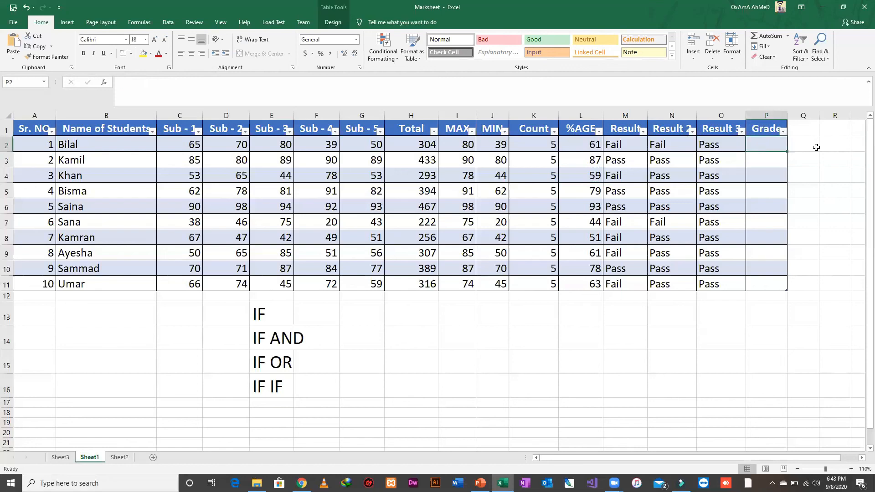
type("=IF(")
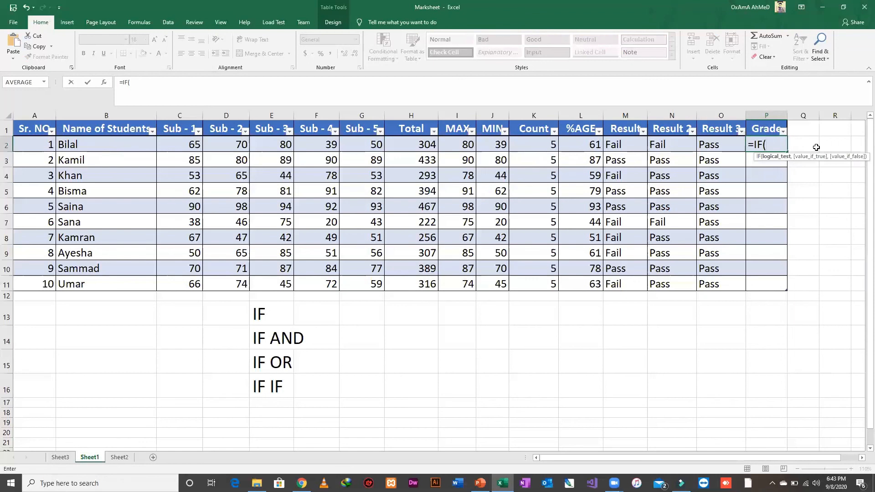
left_click(587, 143)
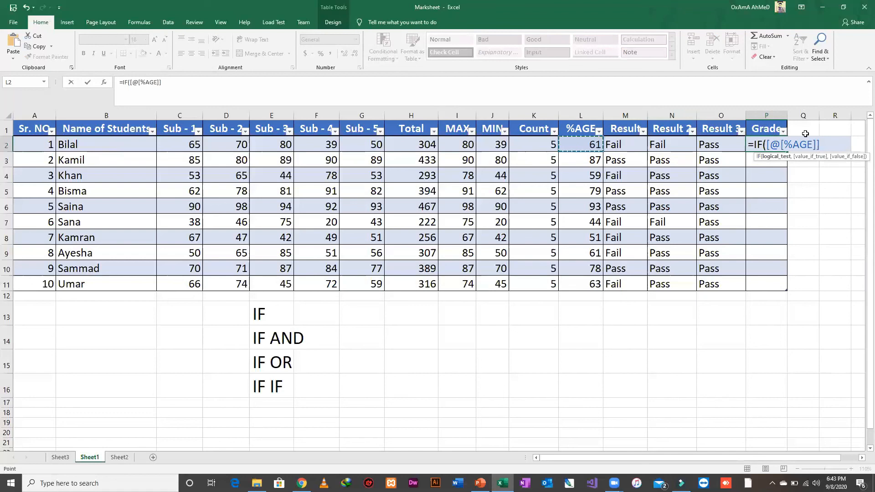
left_click(768, 145)
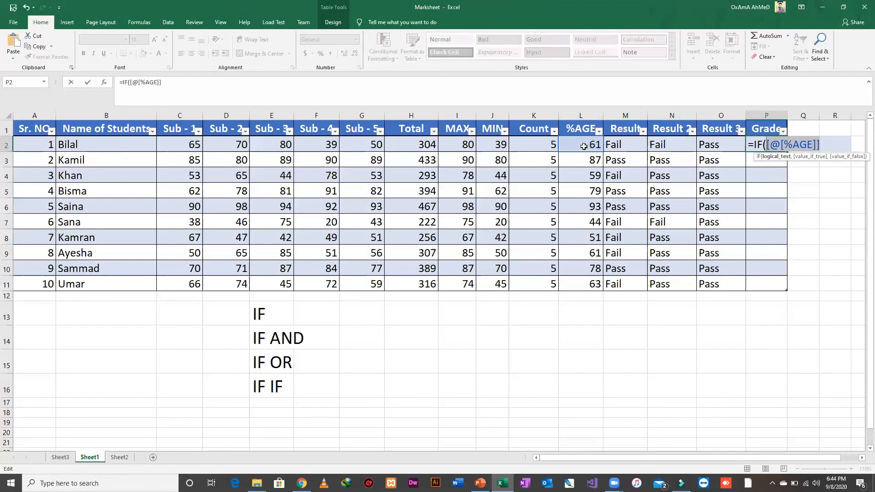
key("BackSpace")
key("BackSpace")
key("BackSpace")
key("BackSpace")
key("BackSpace")
key("BackSpace")
key("BackSpace")
key("BackSpace")
key("BackSpace")
type("l2")
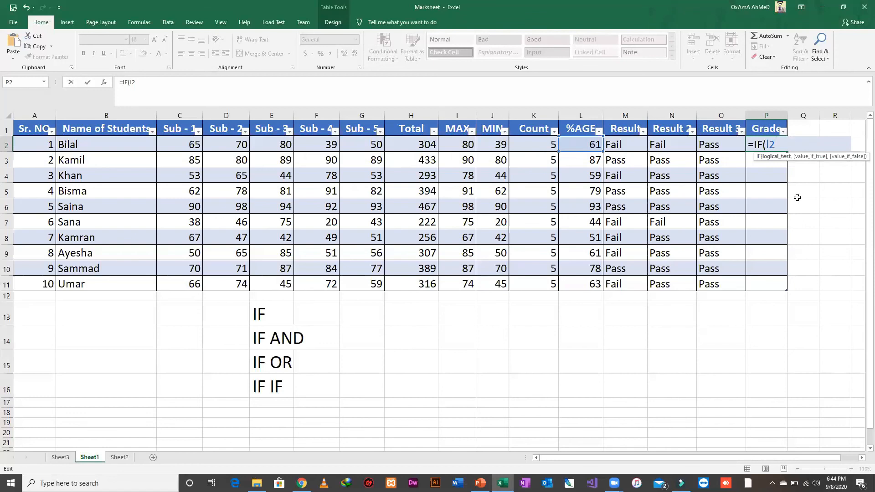
- Extend the Grade formula with L2=>90 giving "A+" and nested IFs for =>80 "A", =>70 "B" and =>60 "C"
type("=>90,\"\"")
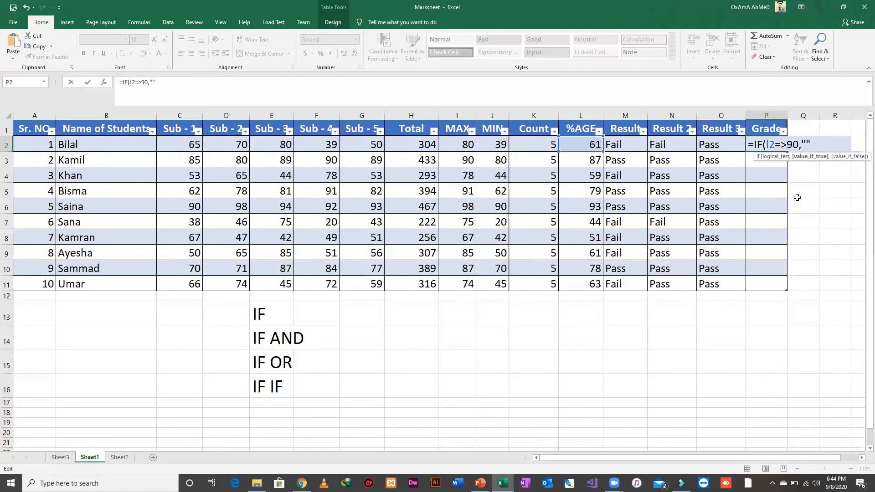
type("A+")
type(",")
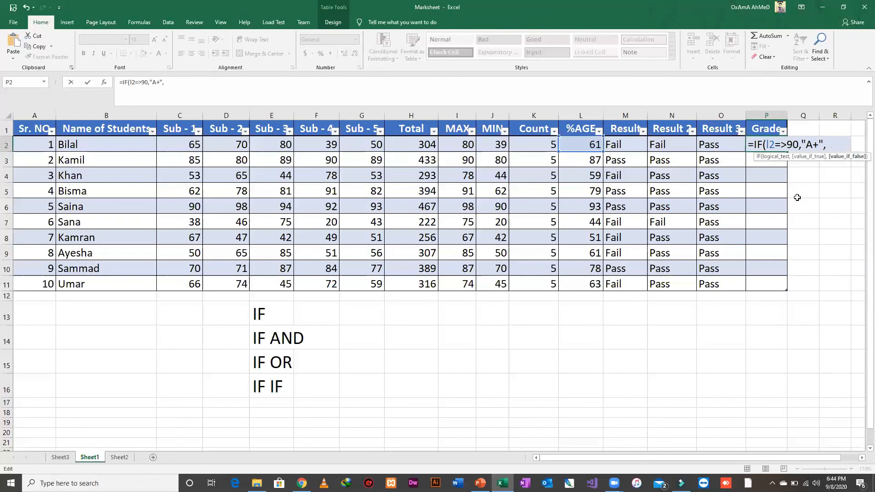
type("IF(")
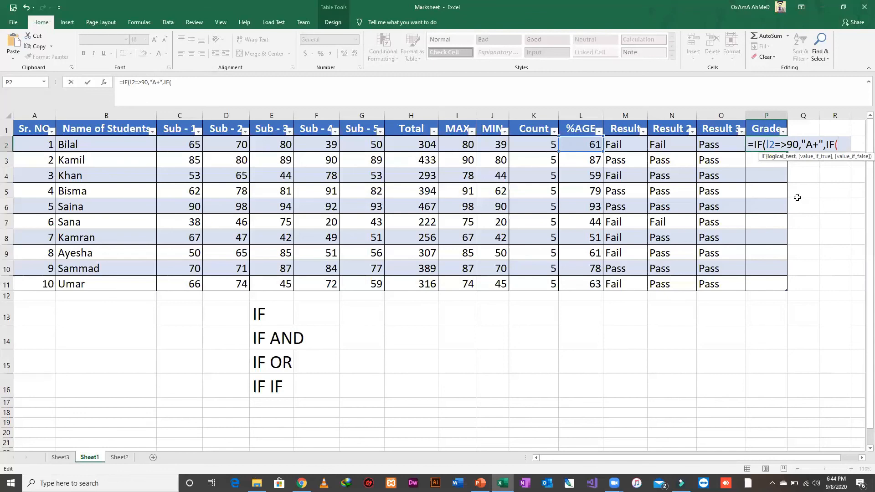
type("I2=>80")
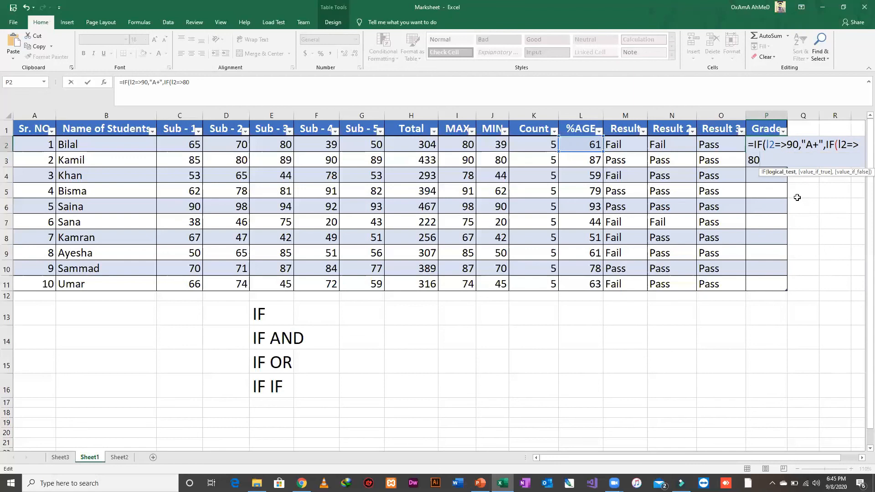
type(",\"A\",IF(I2=>70,\"B\",IF(I2=>60,\"C\",IF(")
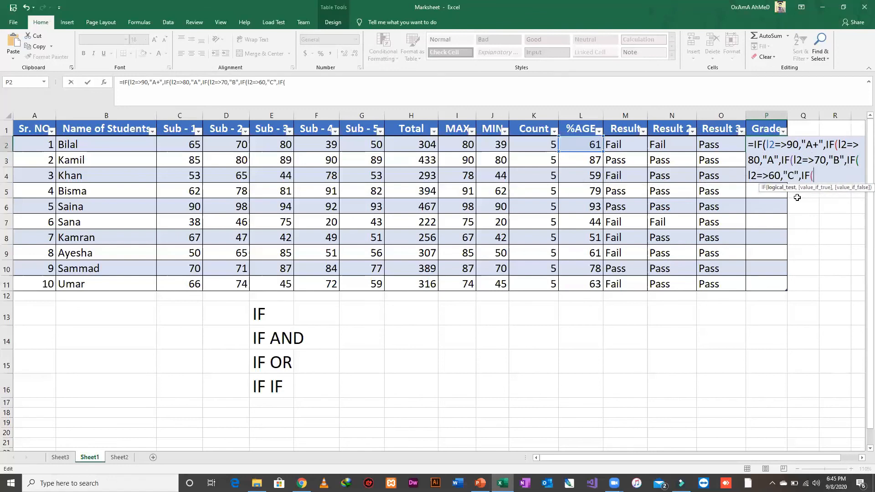
- Finish the nested Grade formula with L2=>50 giving "D", otherwise "Fail", and accept Excel's suggested formula correction
type("I2=>50,\"D\",\"Fail\")")
key("Return")
key("Tab")
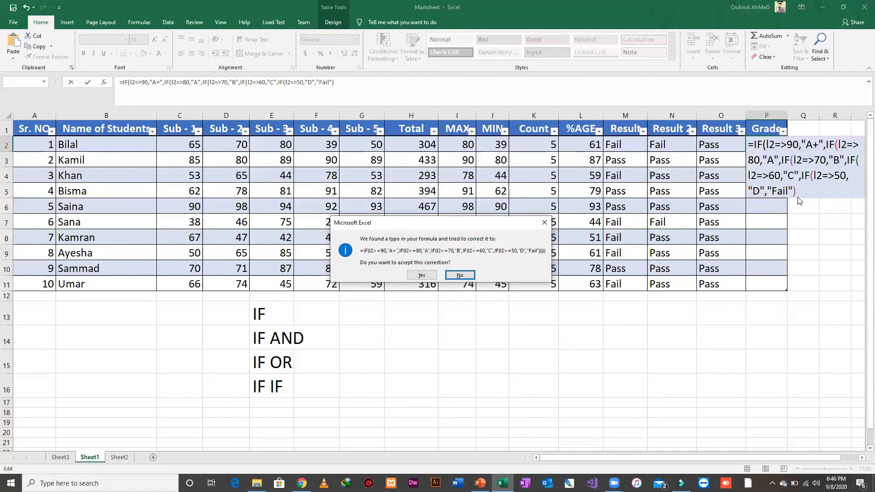
key("Tab")
key("Return")
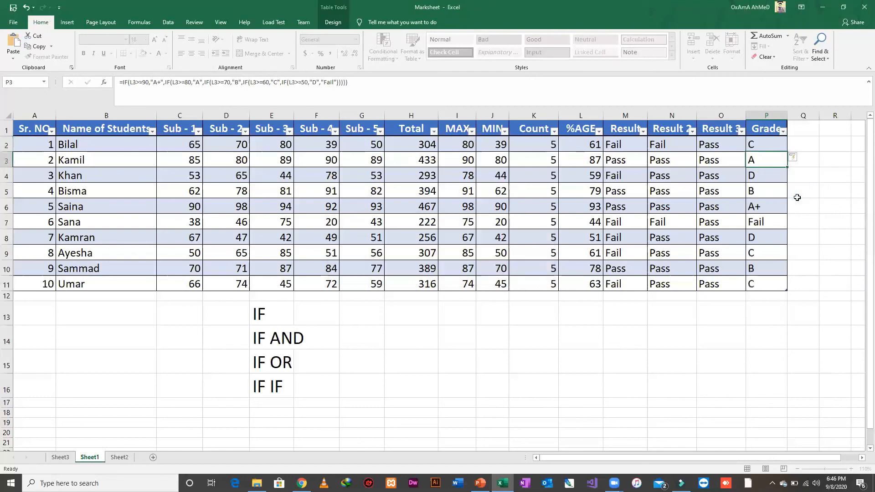
- Check the Grade formulas and compare the students' %AGE values with their grades row by row
left_click(756, 149)
left_click(780, 159)
left_click(768, 203)
left_click(763, 229)
left_click(763, 146)
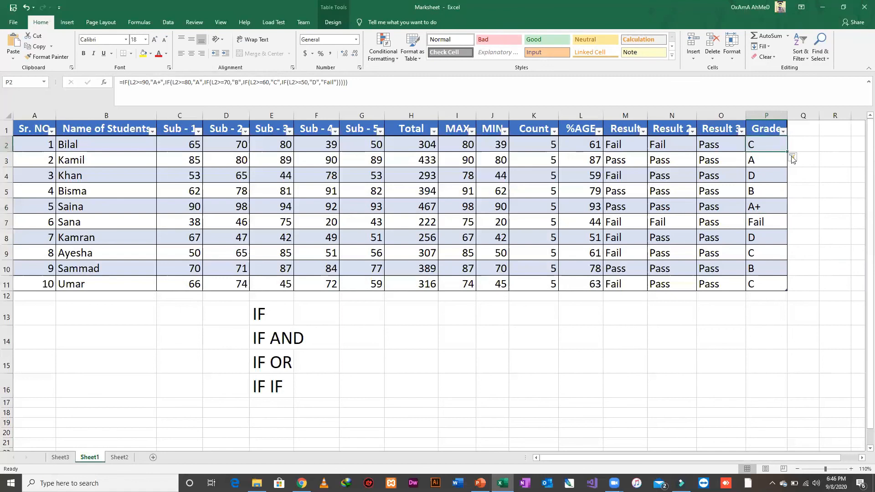
key("Left")
key("Left")
key("Left")
key("Right")
key("Right")
key("Right")
key("Down")
key("Left")
key("Left")
key("Left")
key("Left")
key("Right")
key("Right")
key("Right")
key("Left")
key("Left")
key("Down")
key("Right")
key("Right")
key("Down")
key("Left")
key("Left")
key("Left")
key("Right")
key("Right")
key("Right")
key("Down")
key("Left")
key("Left")
key("Left")
key("Right")
key("Right")
key("Right")
key("Down")
key("Left")
key("Left")
key("Left")
key("Right")
key("Right")
key("Right")
key("Right")
key("Up")
key("Up")
key("Up")
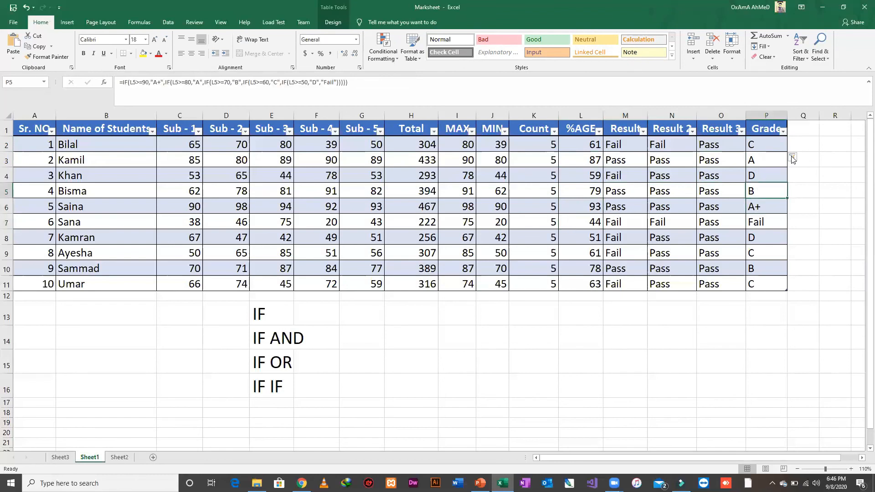